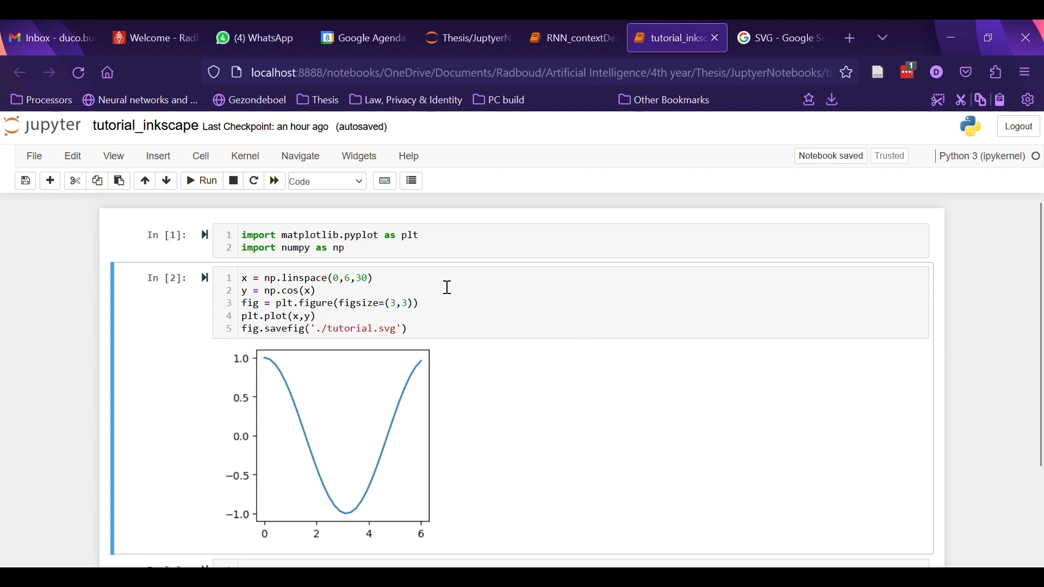
Step: Review the notebook cell that saves the cosine plot as tutorial.svg and the web search explanation of the SVG format
scroll(413, 294, "down", 1)
scroll(427, 326, "up", 1)
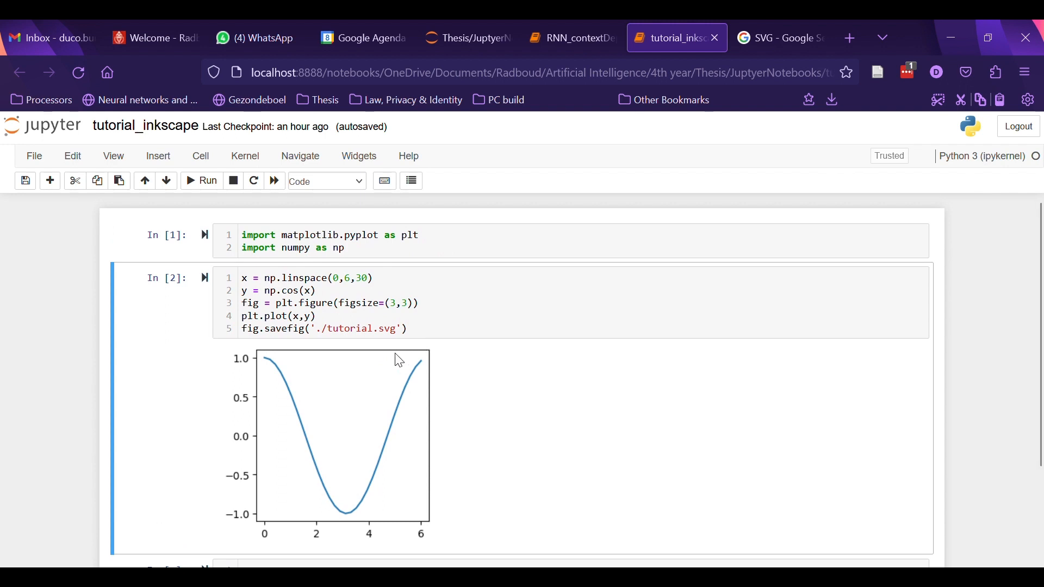
double_click(251, 330)
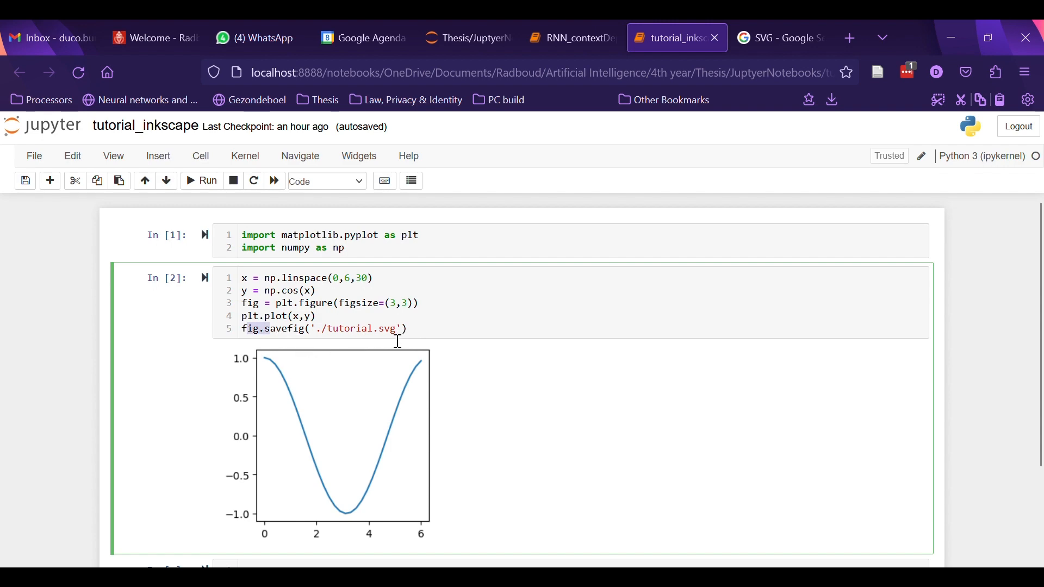
left_click(767, 36)
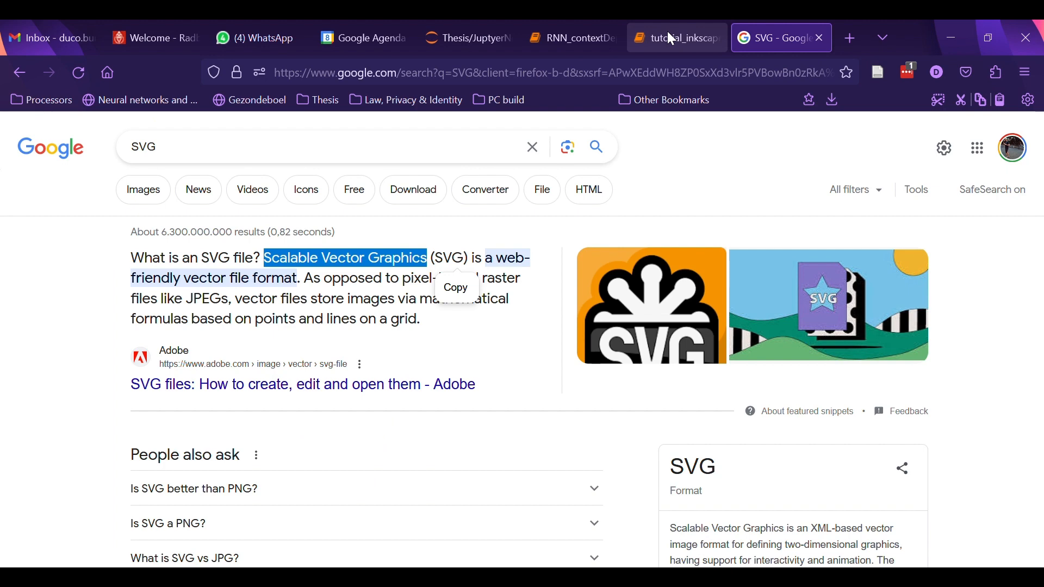
left_click(668, 33)
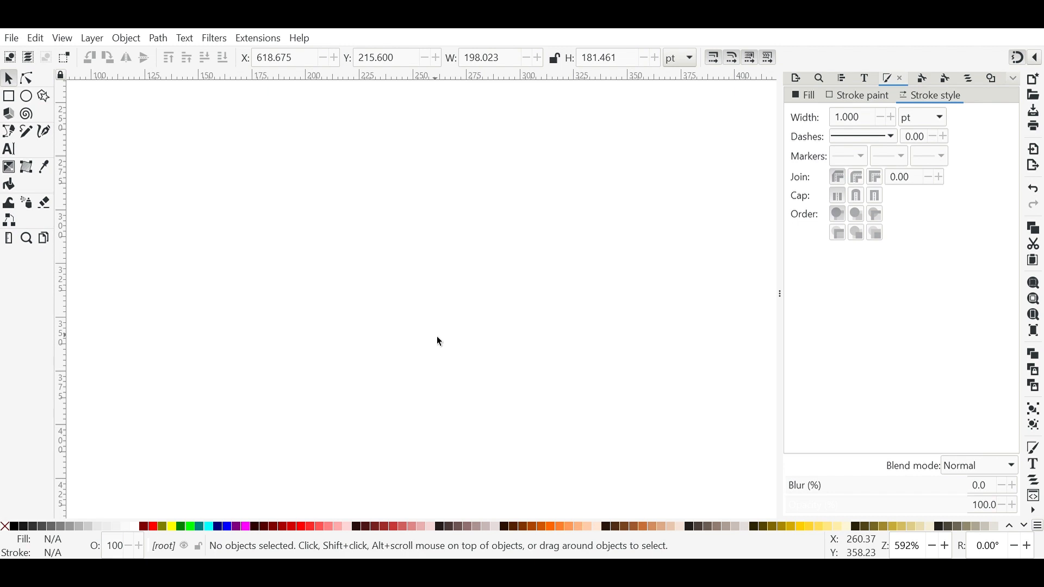
Step: Ungroup the imported cosine plot by one level, trying a second ungroup and undoing it
scroll(457, 243, "up", 10)
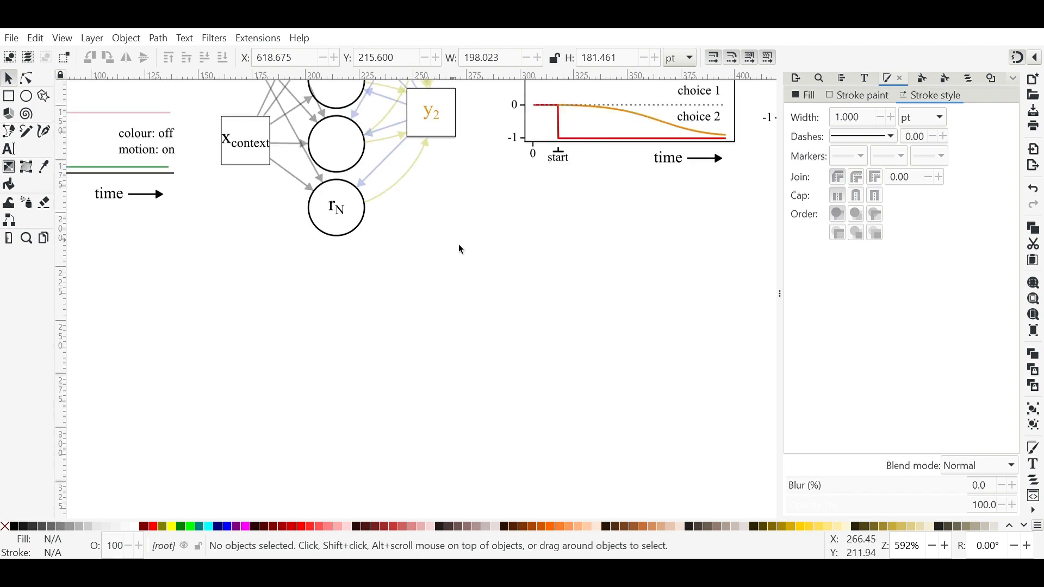
scroll(446, 247, "right", 20)
scroll(430, 254, "down", 8)
scroll(430, 254, "down", 2, "ctrl")
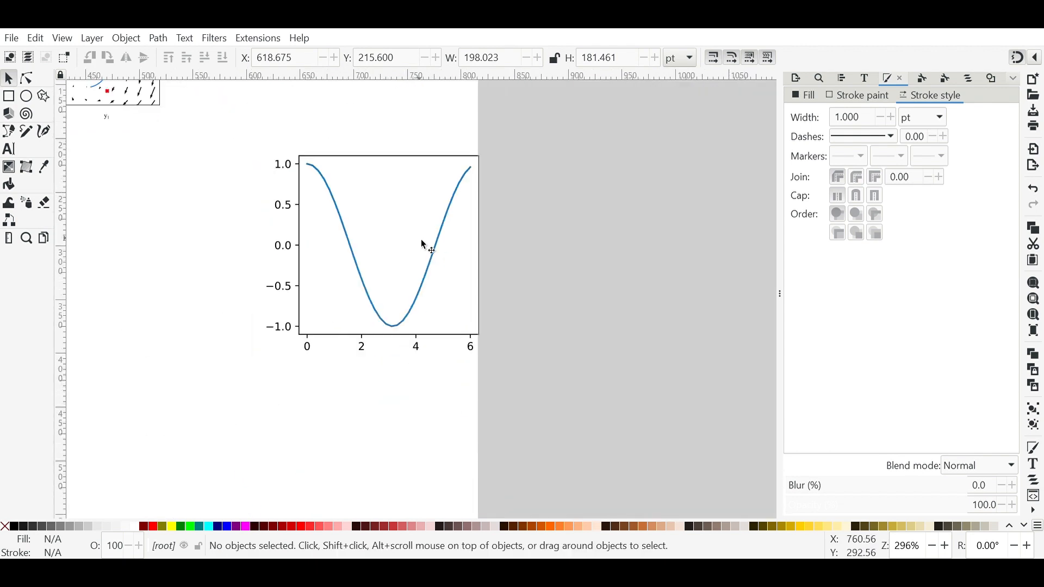
scroll(419, 240, "up", 1)
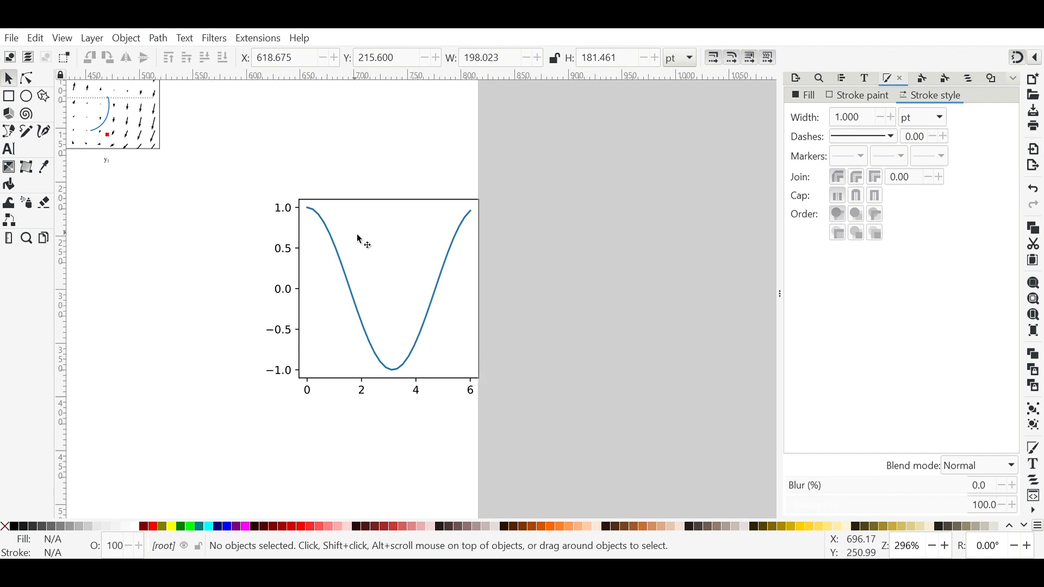
scroll(111, 273, "up", 1)
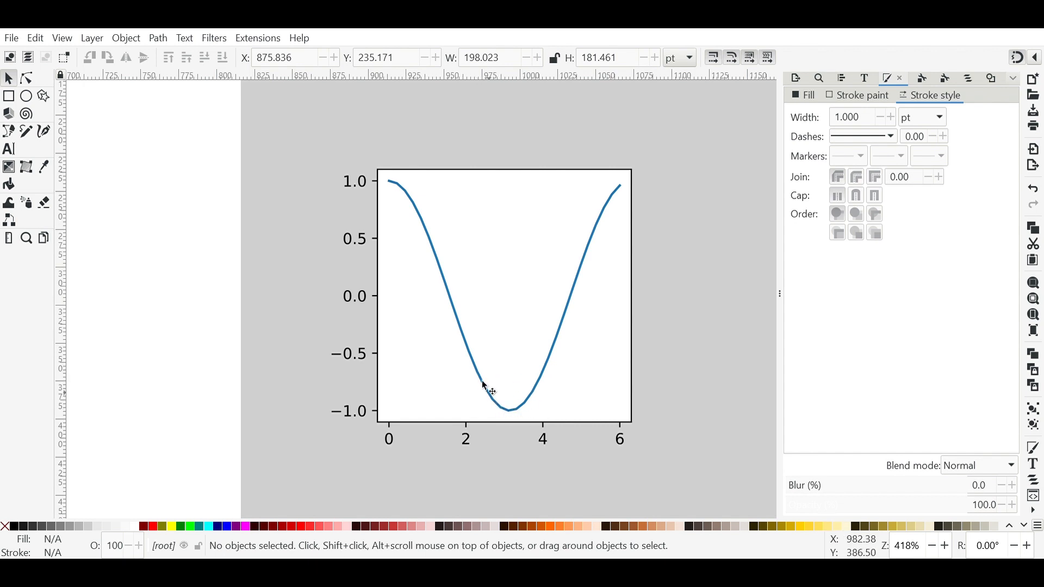
left_click(439, 255)
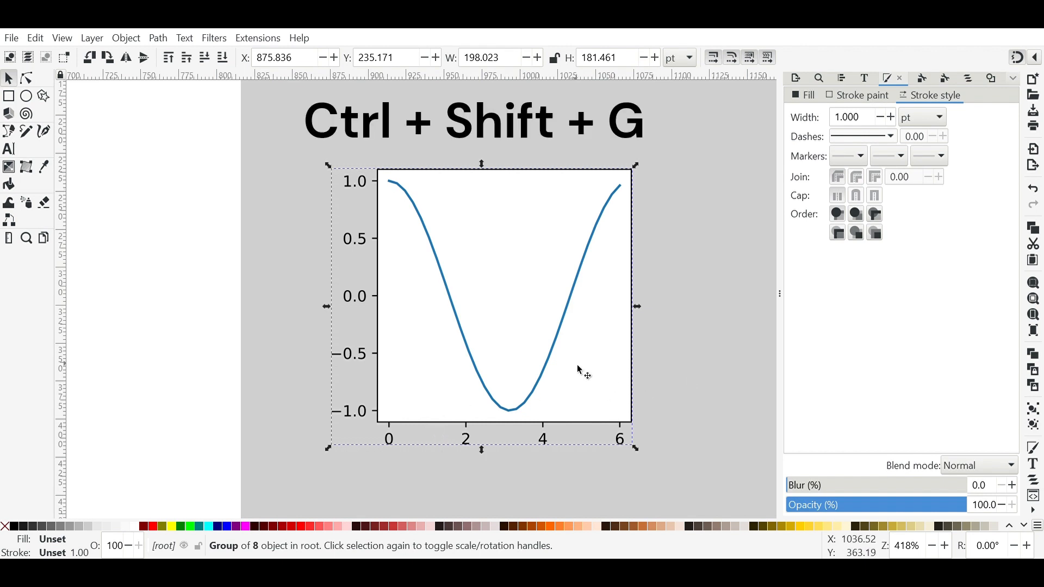
key("ctrl+shift+g")
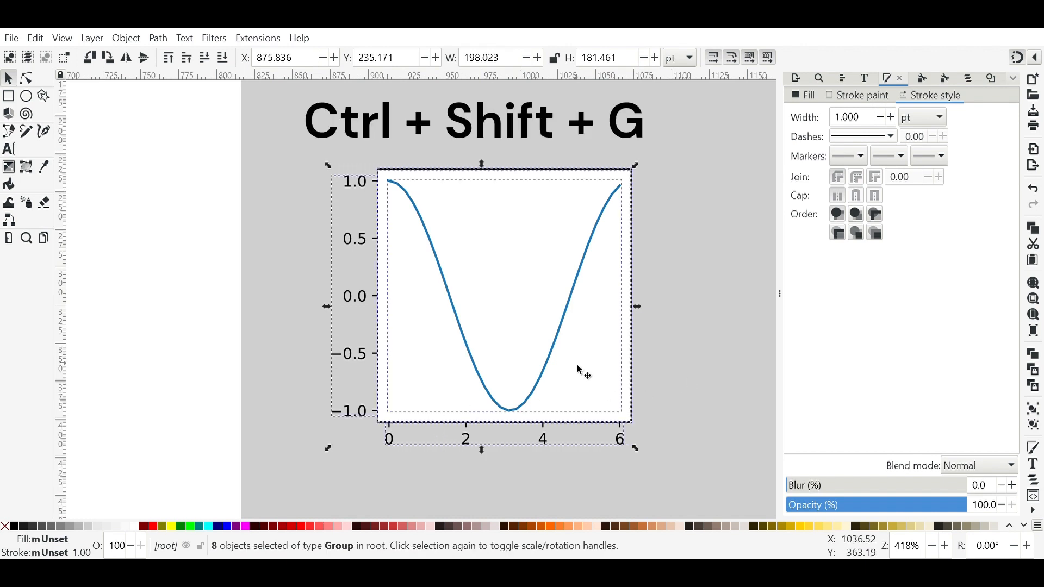
key("ctrl+shift+g")
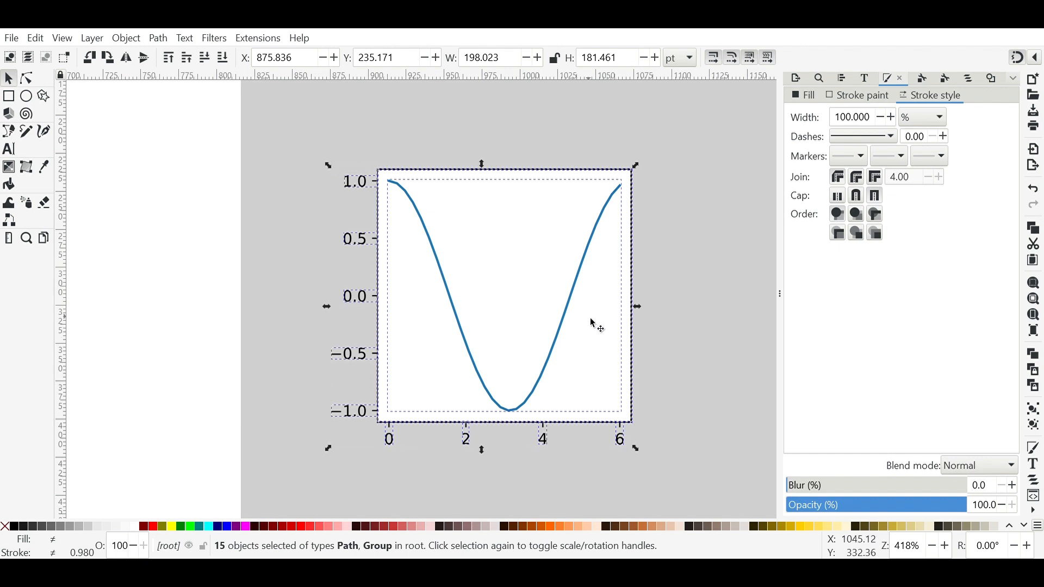
key("ctrl+z")
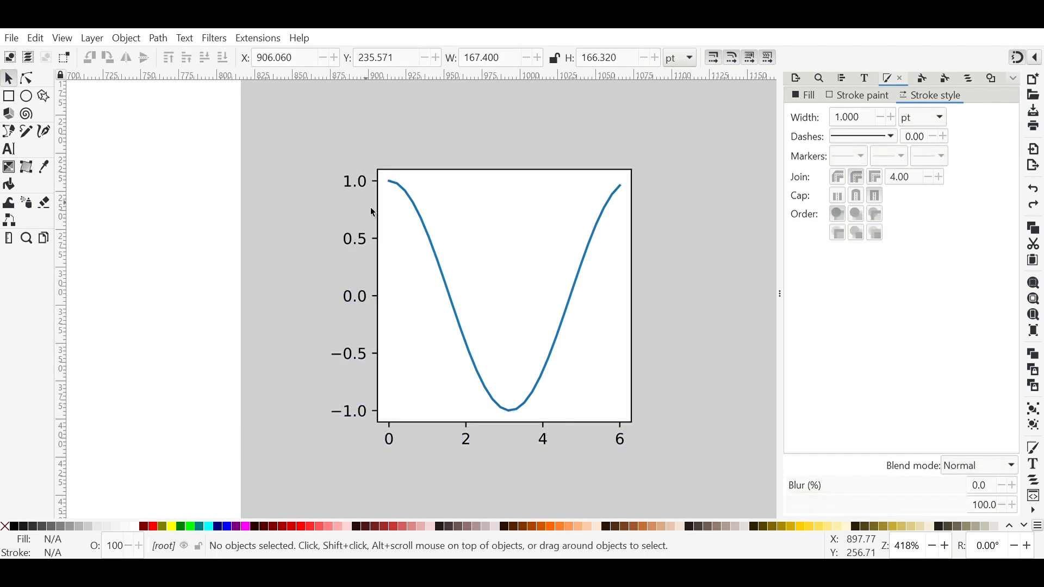
Step: Ungroup the y-axis and x-axis so that each tick mark and its label form a separate group
left_click(364, 189)
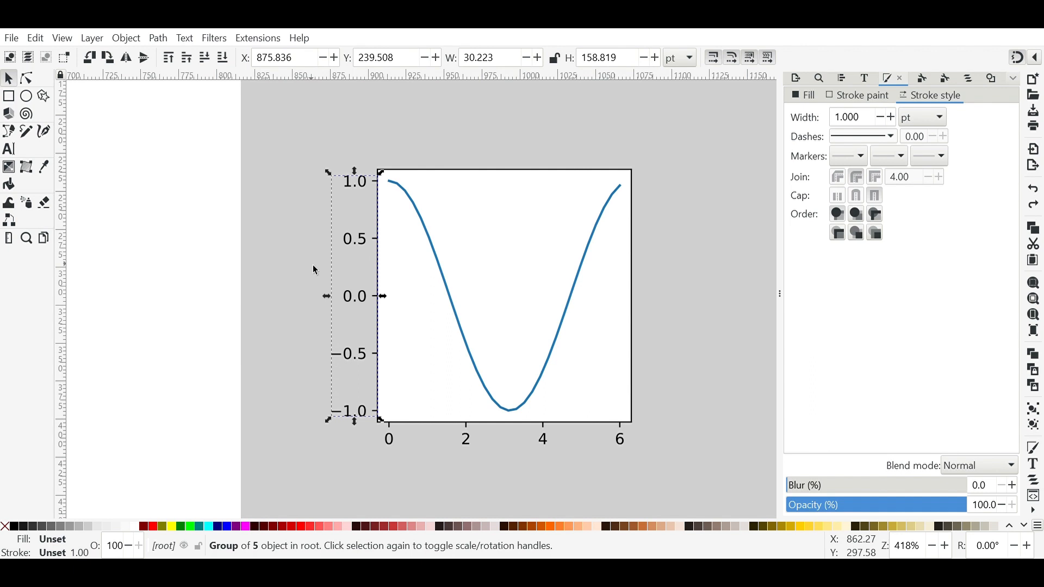
key("ctrl+shift+g")
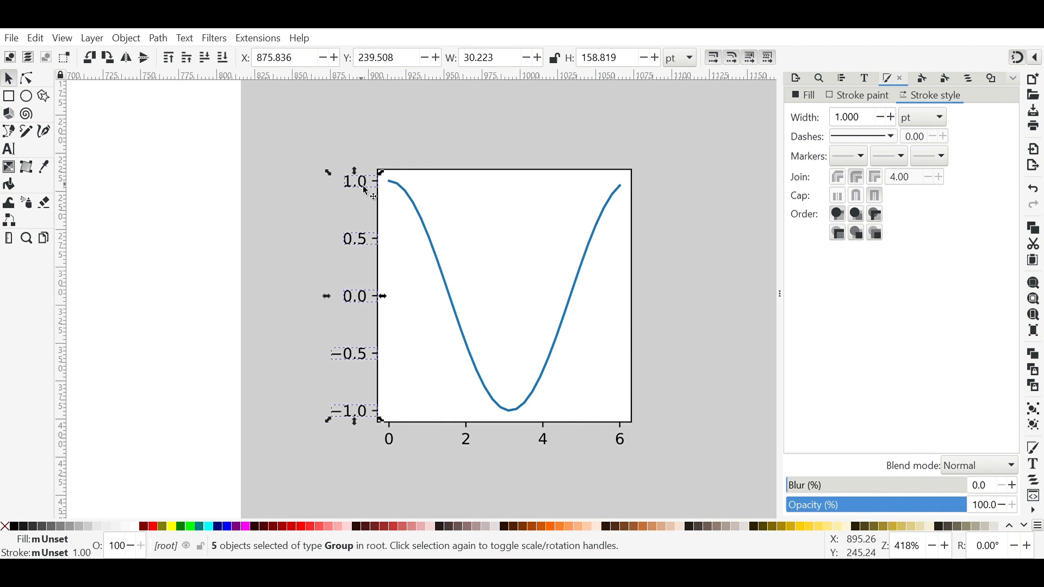
key("ctrl+shift+g")
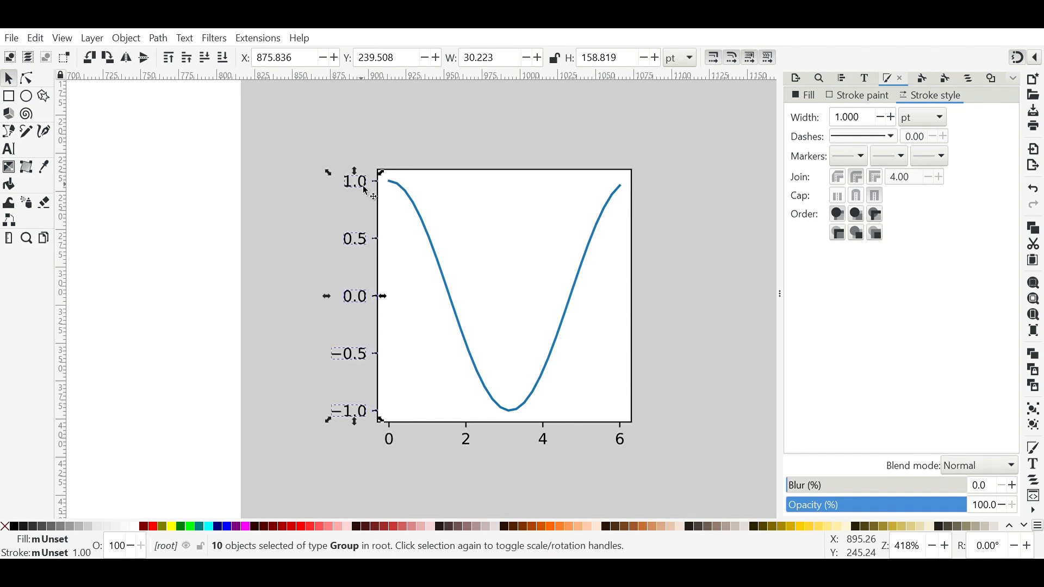
key("Escape")
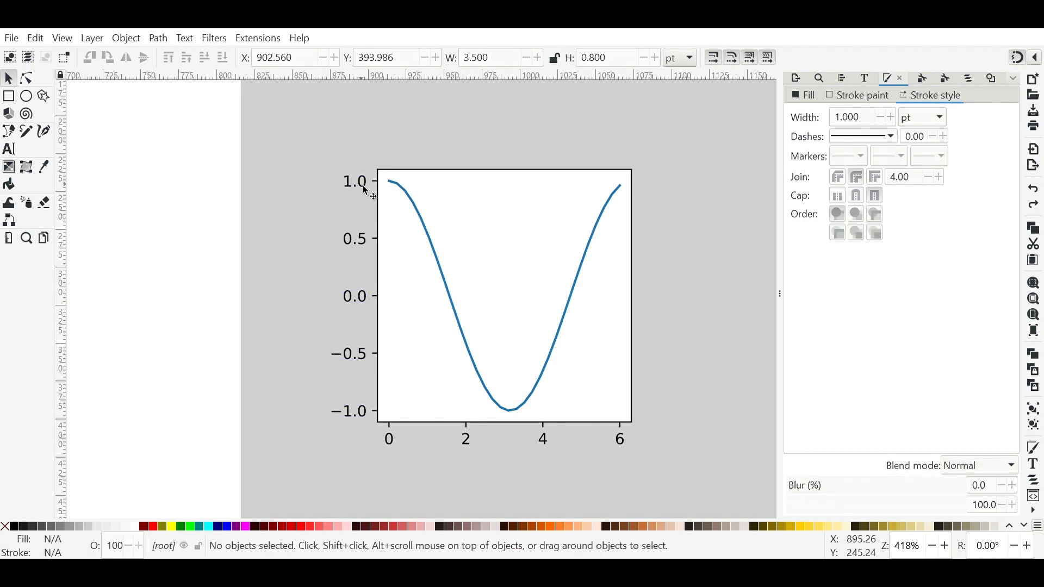
left_click(390, 447)
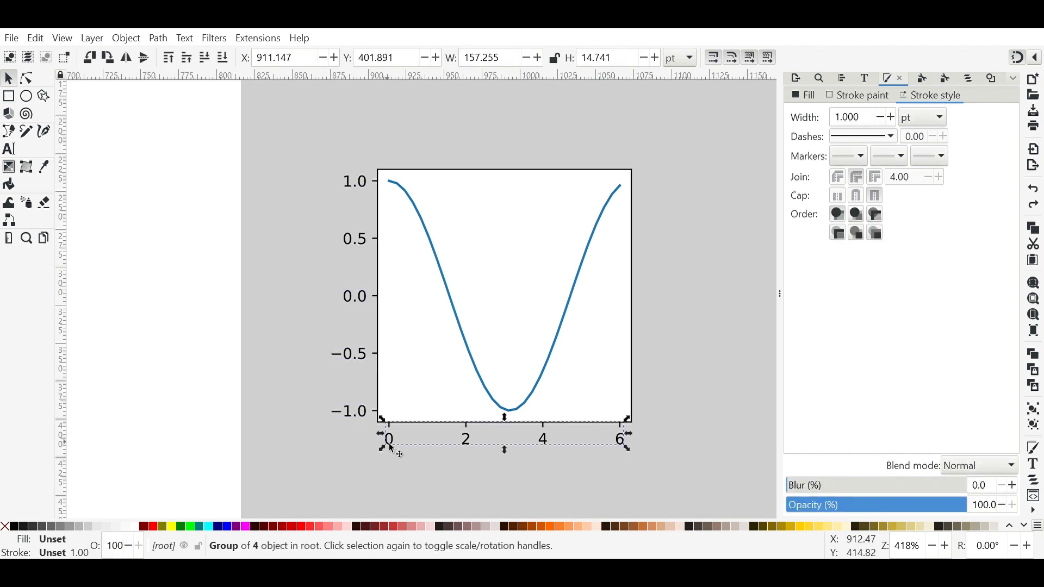
key("ctrl+shift+g")
key("Escape")
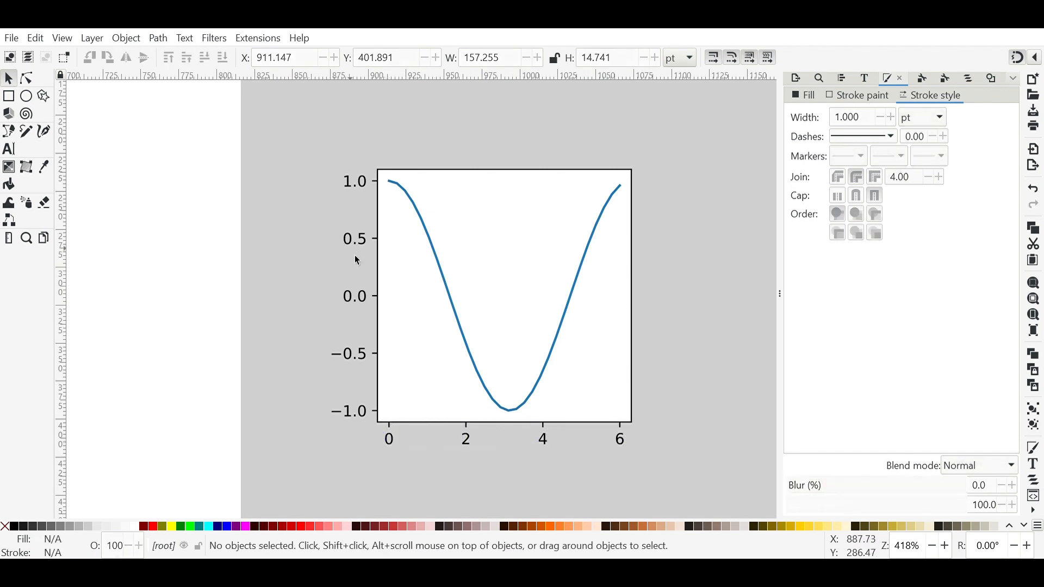
Step: Delete x-axis ticks 2 and 4 and y-axis ticks −0.5, 0.0 and 0.5 one at a time, including their labels
left_click(469, 445)
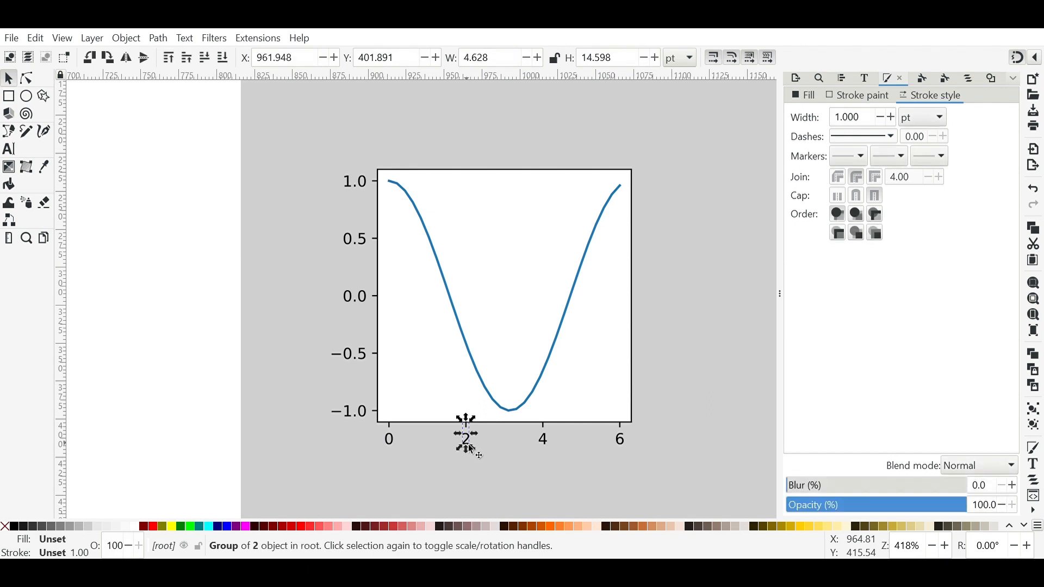
key("Delete")
left_click(547, 443)
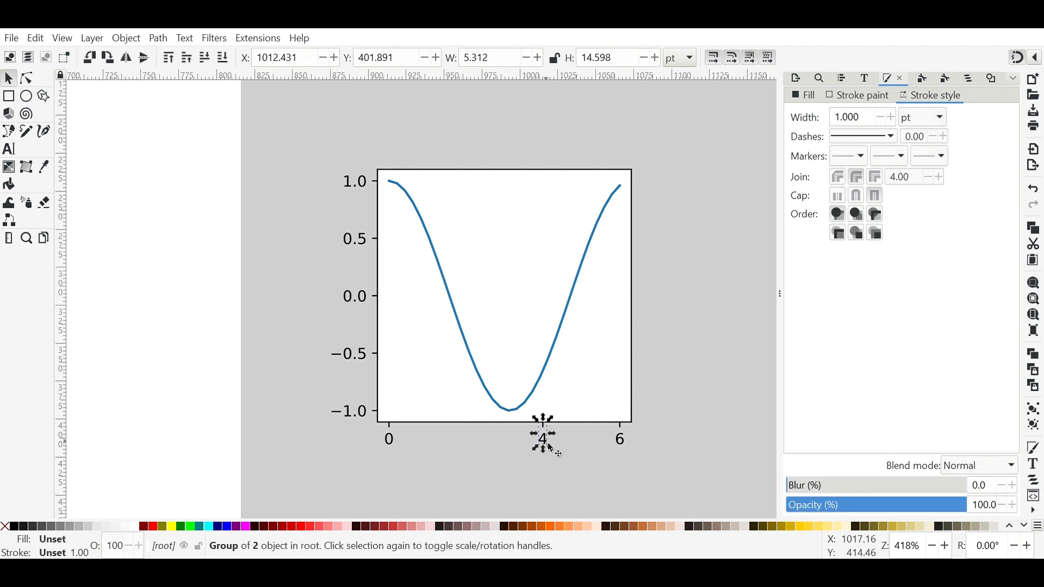
key("Delete")
left_click(357, 354)
key("Delete")
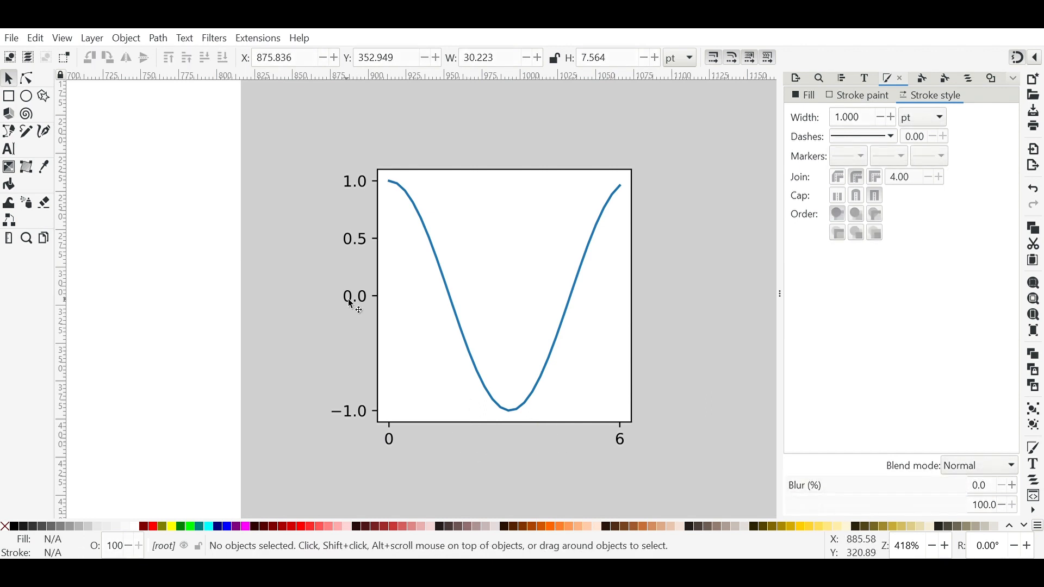
left_click(350, 303)
key("Delete")
left_click(351, 241)
key("Delete")
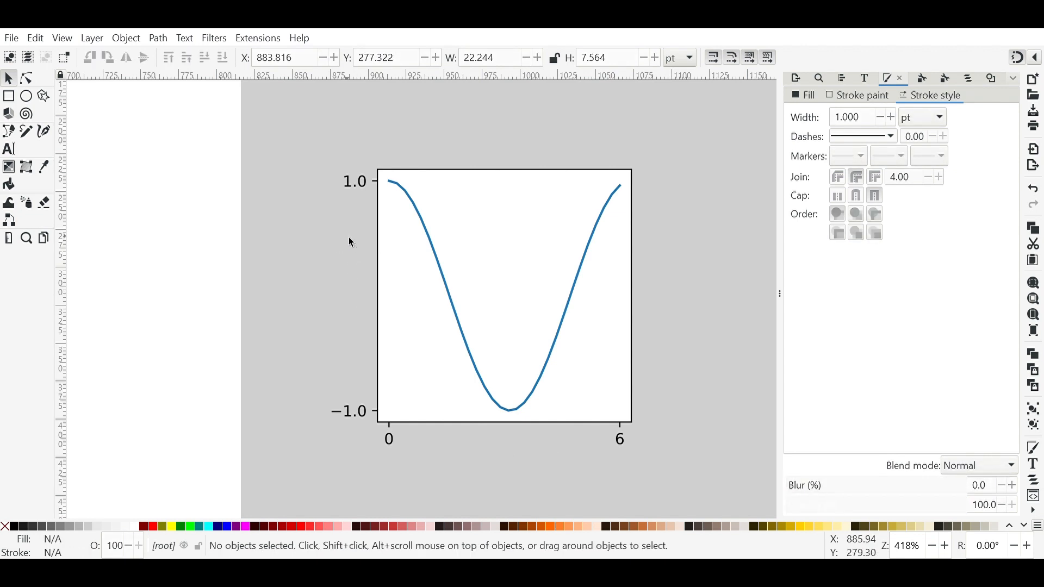
Step: Undo the five individual tick deletions on both axes
key("ctrl+z")
key("ctrl+z")
key("ctrl+z")
key("ctrl+z")
key("ctrl+z")
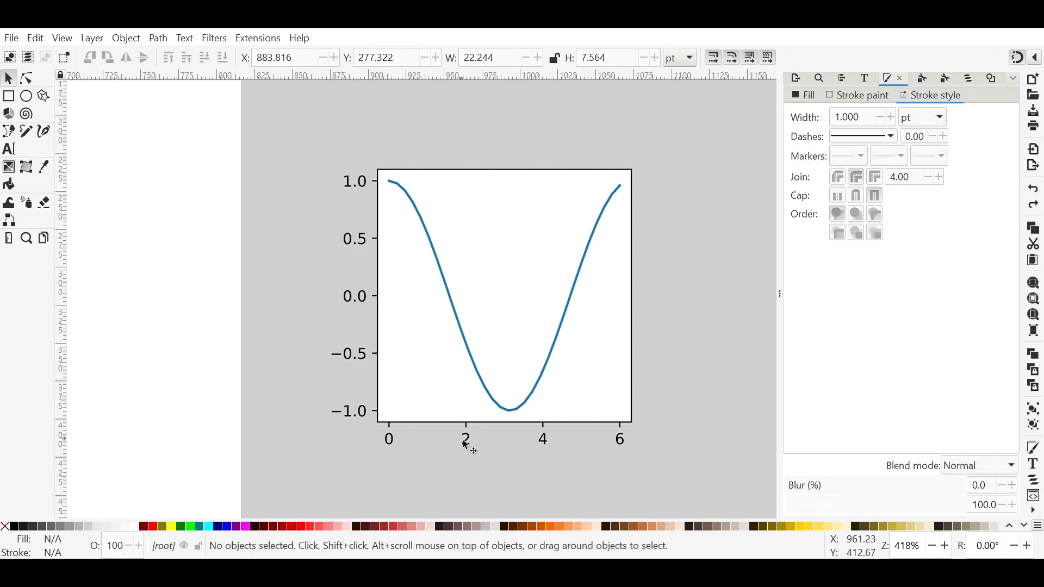
Step: Select x-axis ticks 2 and 4 together with y-axis ticks −0.5, 0.0 and 0.5 and delete them all at once
left_click(469, 441)
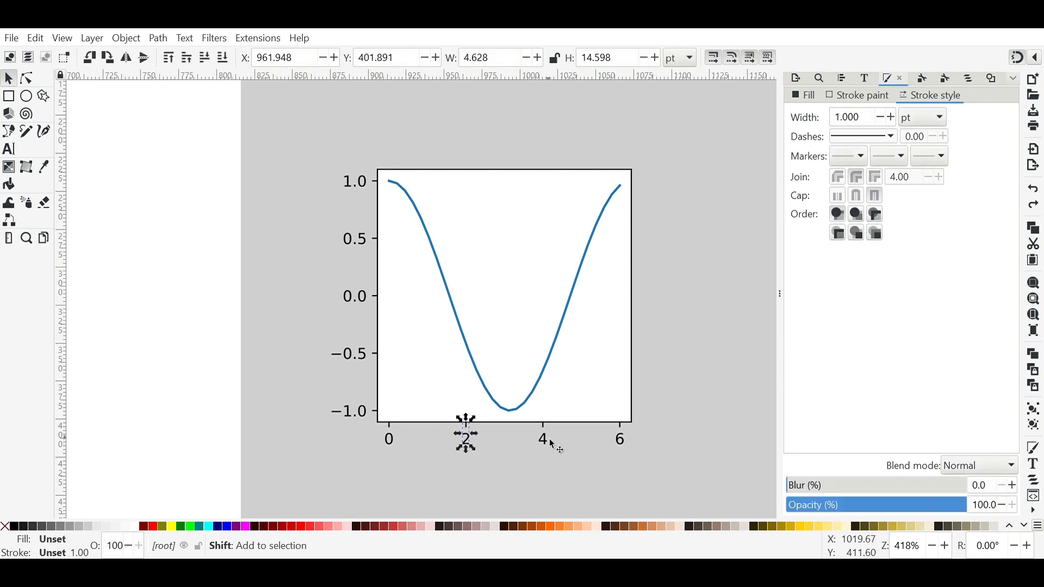
left_click(550, 441, "shift")
left_click(360, 357, "shift")
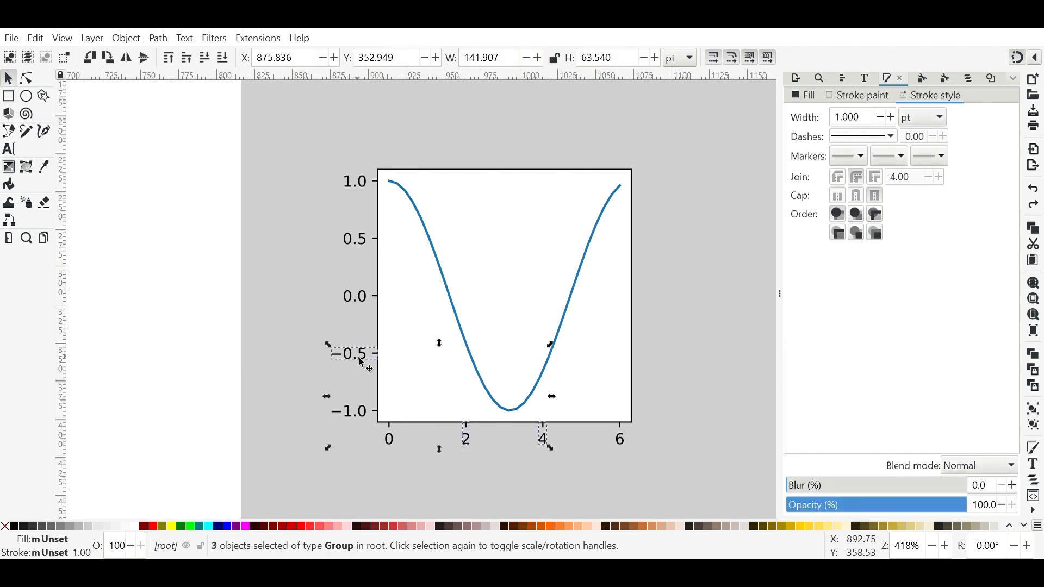
left_click(360, 299, "shift")
left_click(359, 245, "shift")
key("Delete")
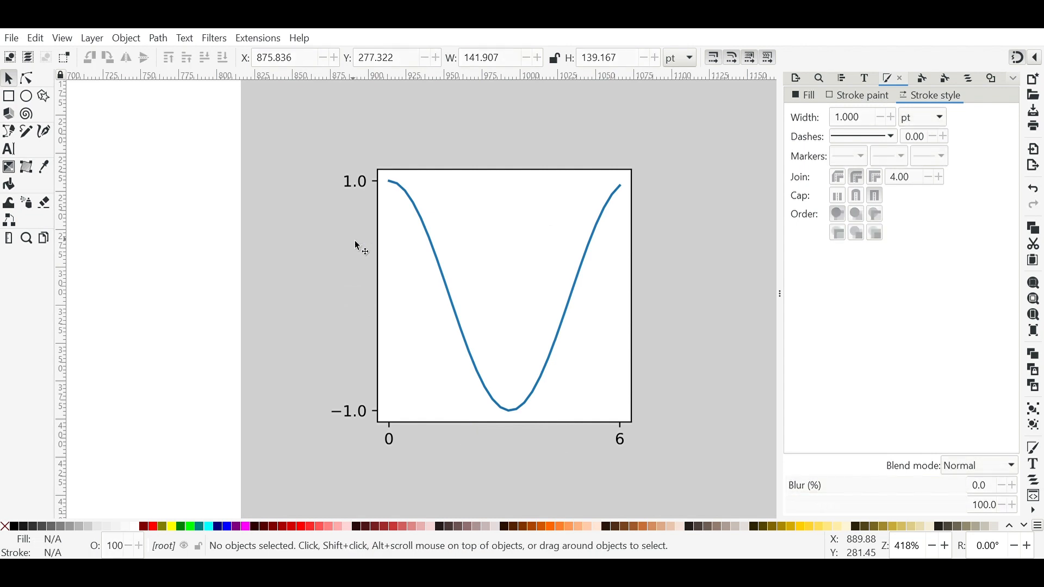
Step: Edit the curve's nodes, moving two nodes just before the minimum to about X 981 and X 987 pt, both at Y 368 pt
left_click(451, 306)
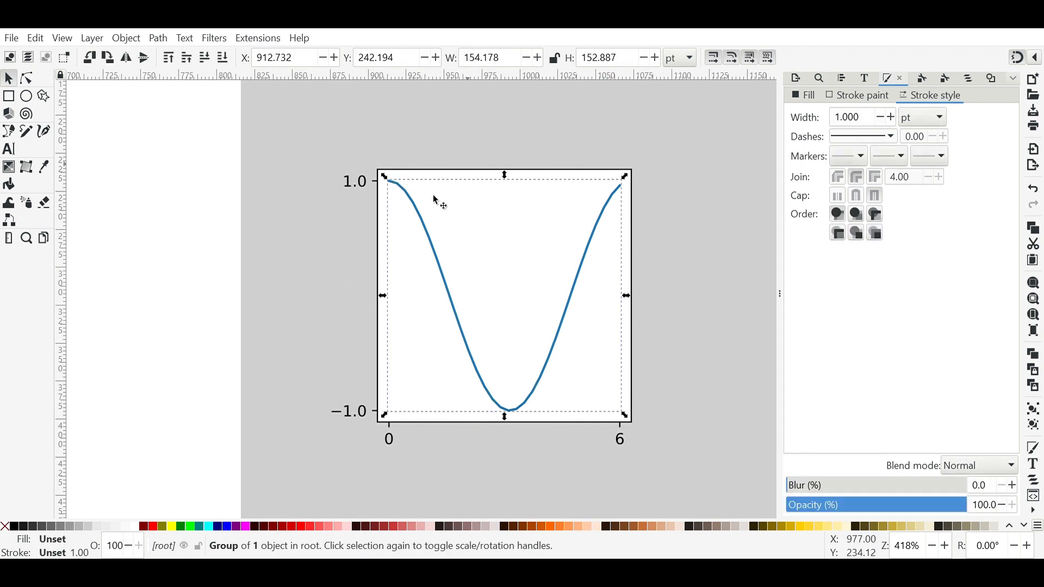
left_click(28, 80)
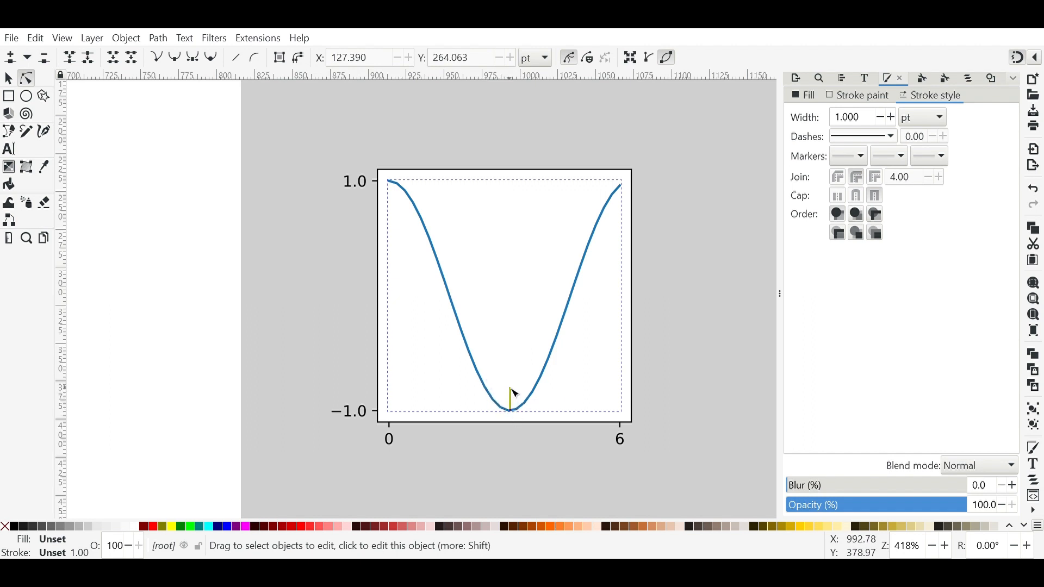
left_click(511, 409)
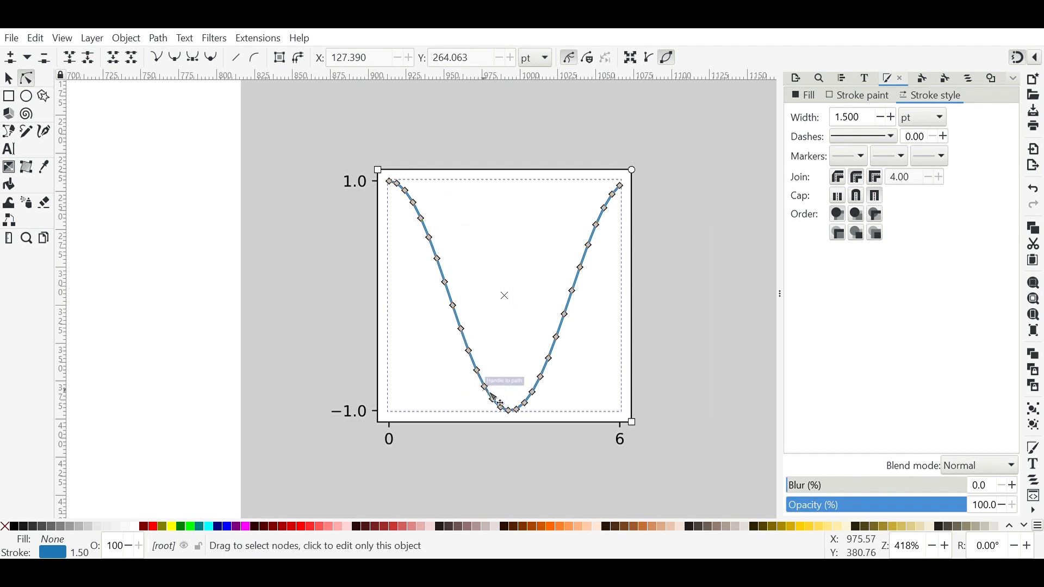
left_click_drag(486, 387, 496, 375)
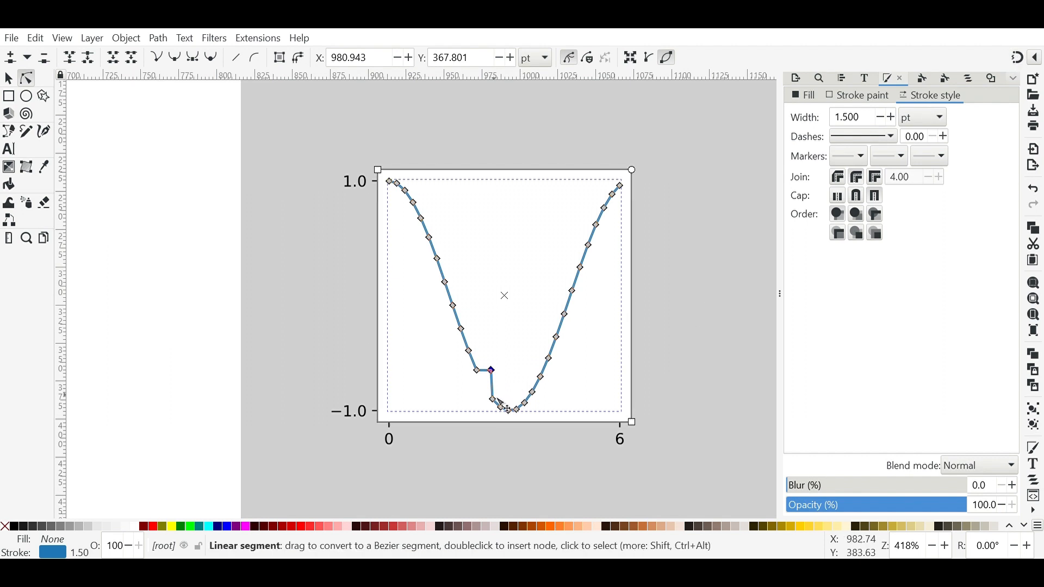
left_click_drag(492, 399, 501, 371)
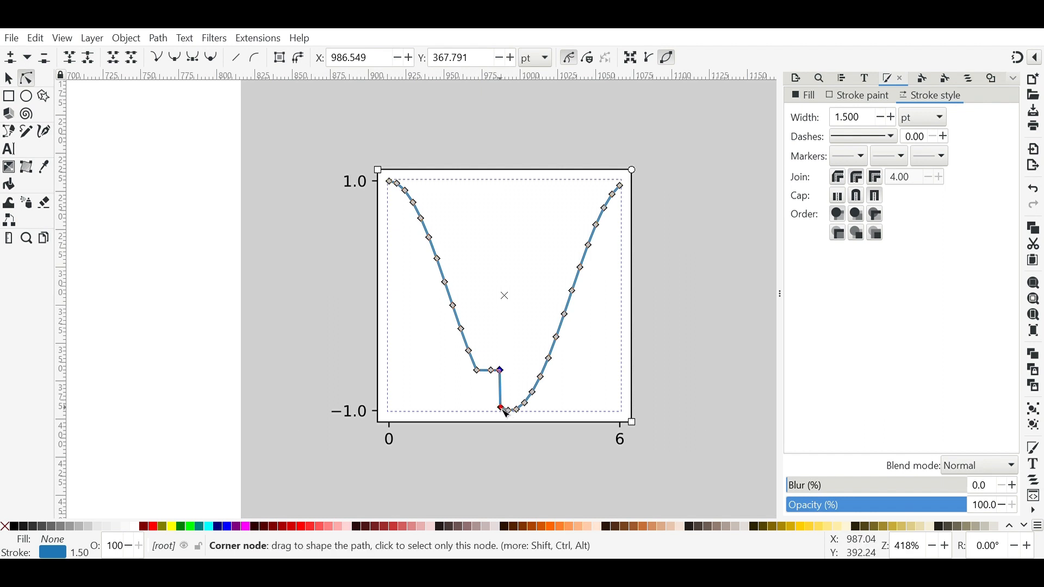
Step: Select the four neighbouring nodes around the curve's minimum and move them up together to about Y 369 pt
left_click(502, 408)
left_click(509, 411, "shift")
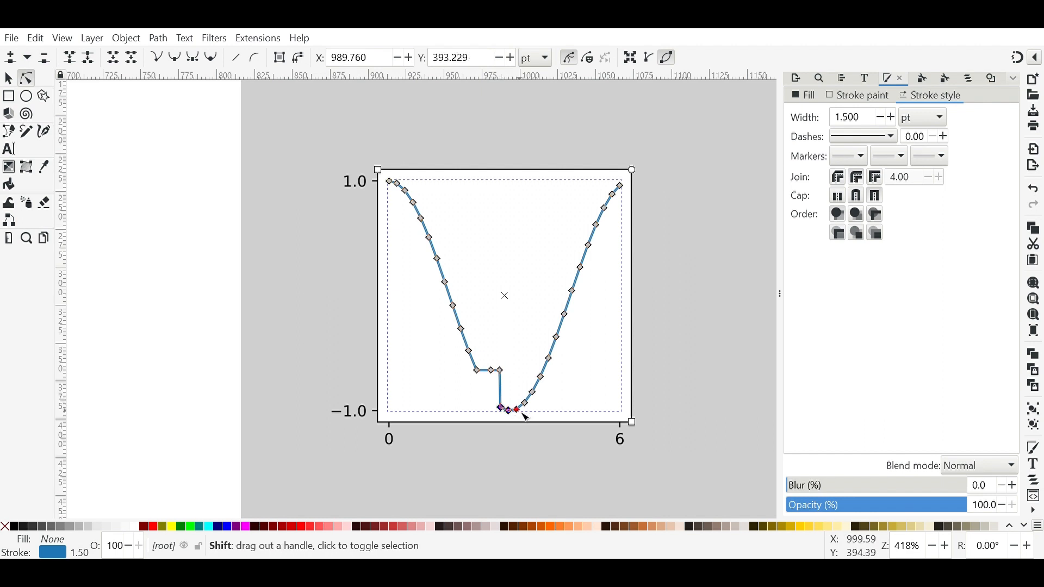
left_click(518, 411, "shift")
left_click(525, 404, "shift")
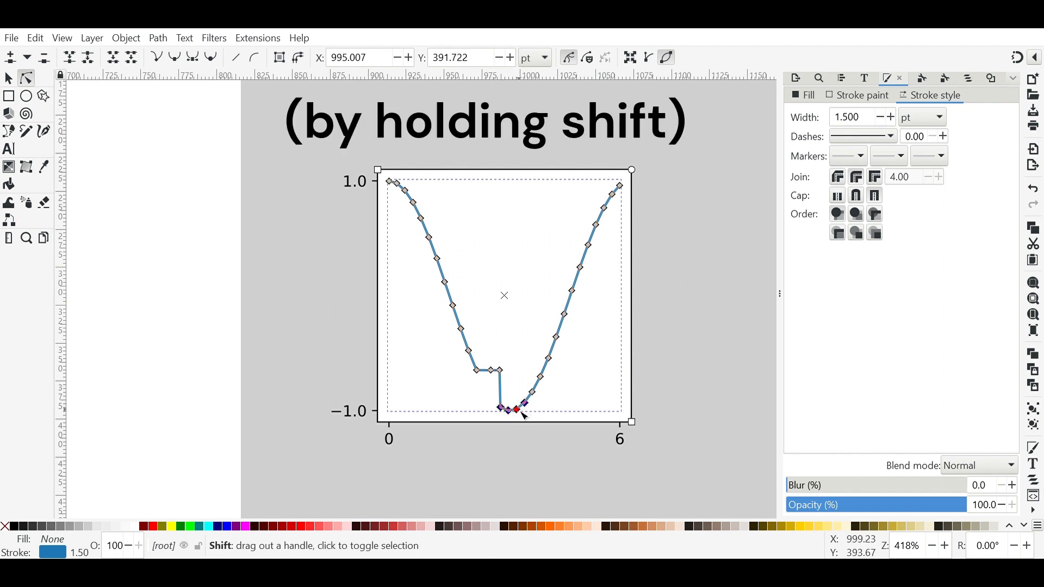
left_click_drag(521, 411, 539, 372)
left_click(549, 402)
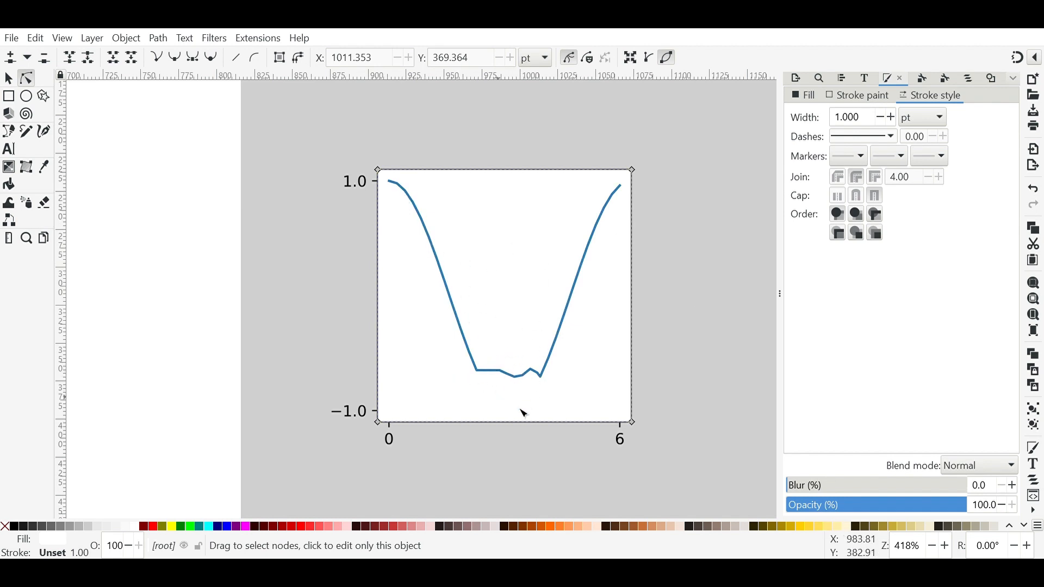
Step: Examine the example figure with sensory input, model abstraction and output panels, especially the model abstraction diagram in panel B
scroll(465, 303, "down", 2)
scroll(464, 302, "left", 11)
scroll(456, 265, "up", 1)
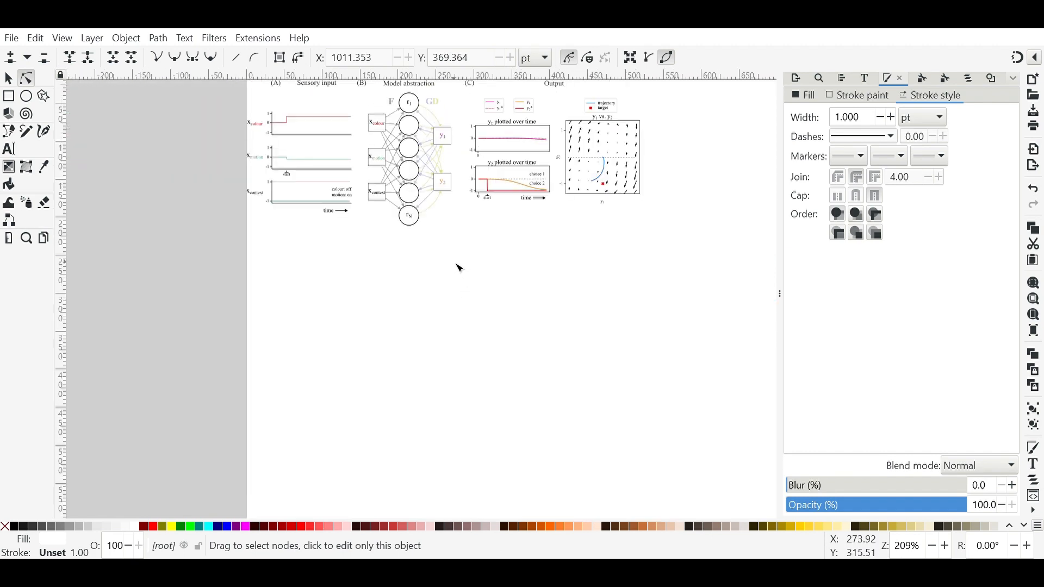
scroll(459, 268, "up", 6)
scroll(391, 313, "up", 3)
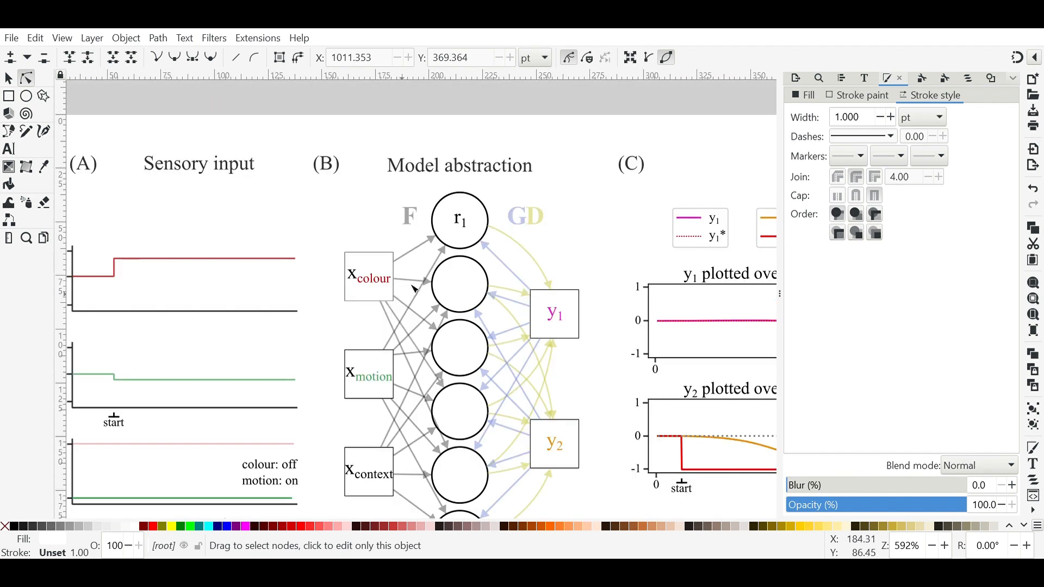
scroll(407, 337, "down", 2)
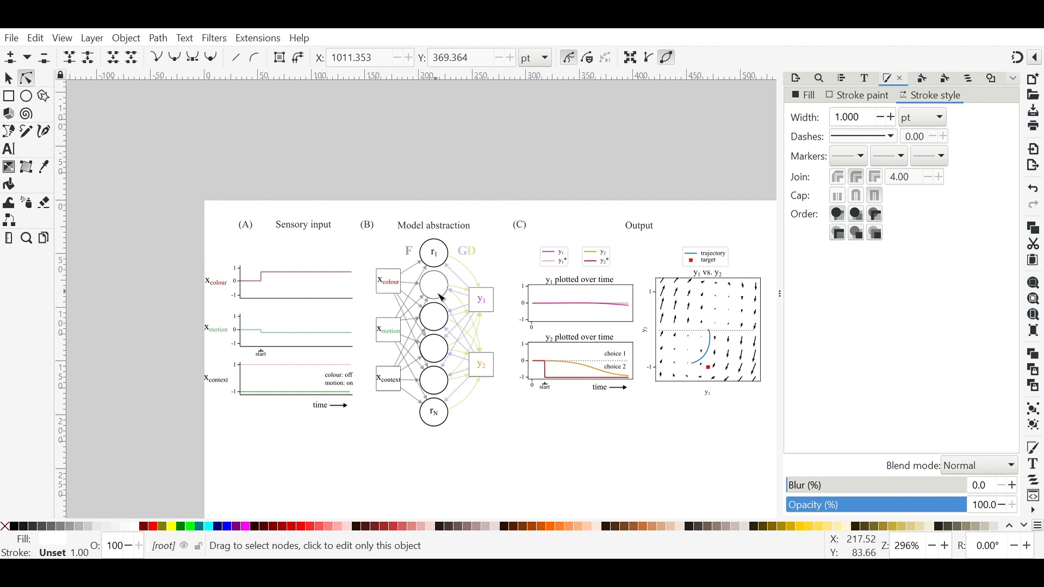
Step: Place a copy of the Model abstraction diagram (B) on an empty part of the page and leave nothing selected
scroll(441, 298, "up", 2)
scroll(441, 298, "down", 2)
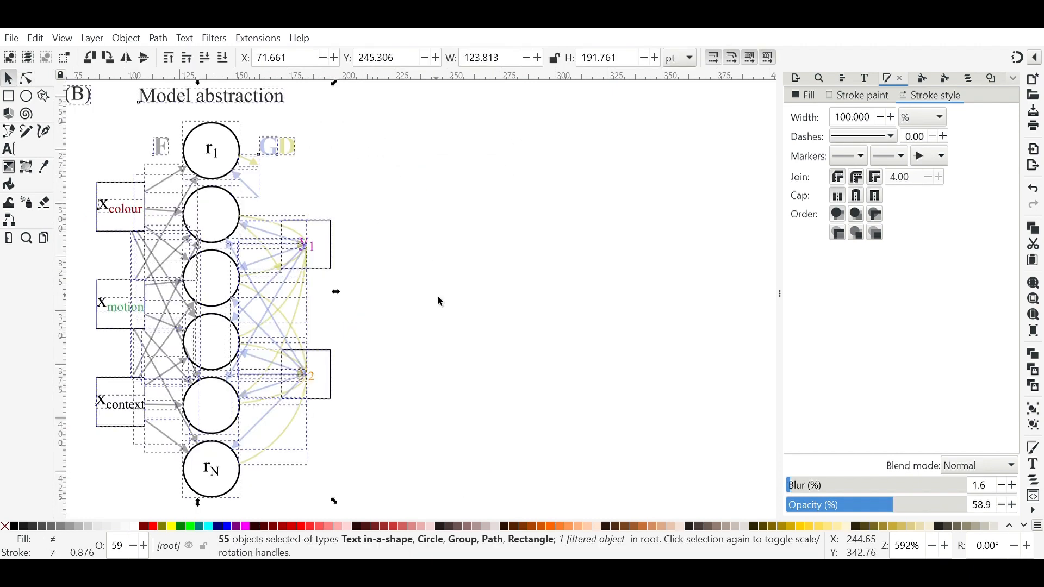
scroll(438, 296, "down", 1)
left_click(464, 297)
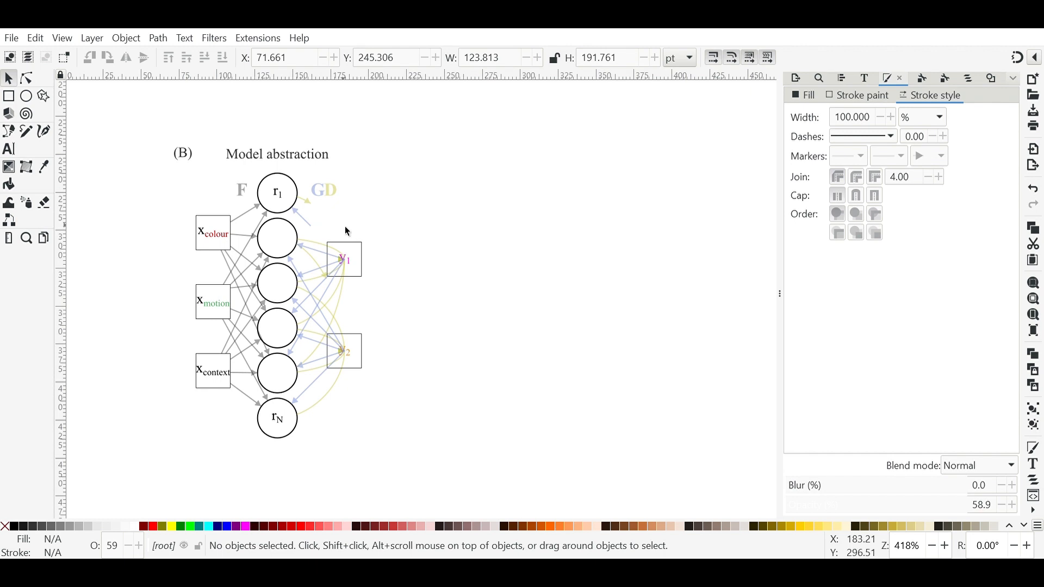
left_click(311, 212)
left_click(390, 215)
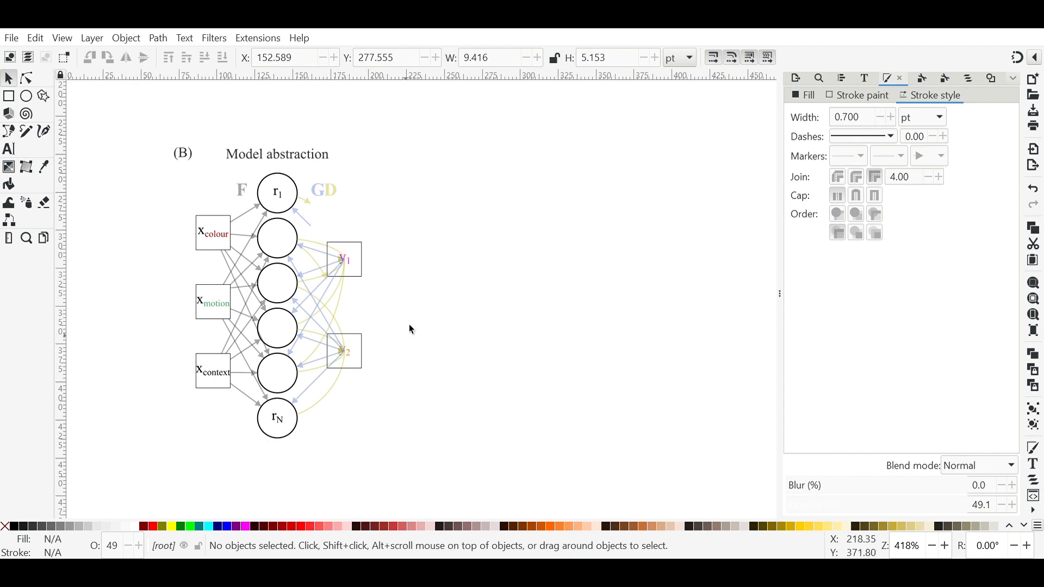
Step: Draw a square of about 24 pt and a circle of about 27 pt diameter to the right of the copied diagram
left_click(12, 100)
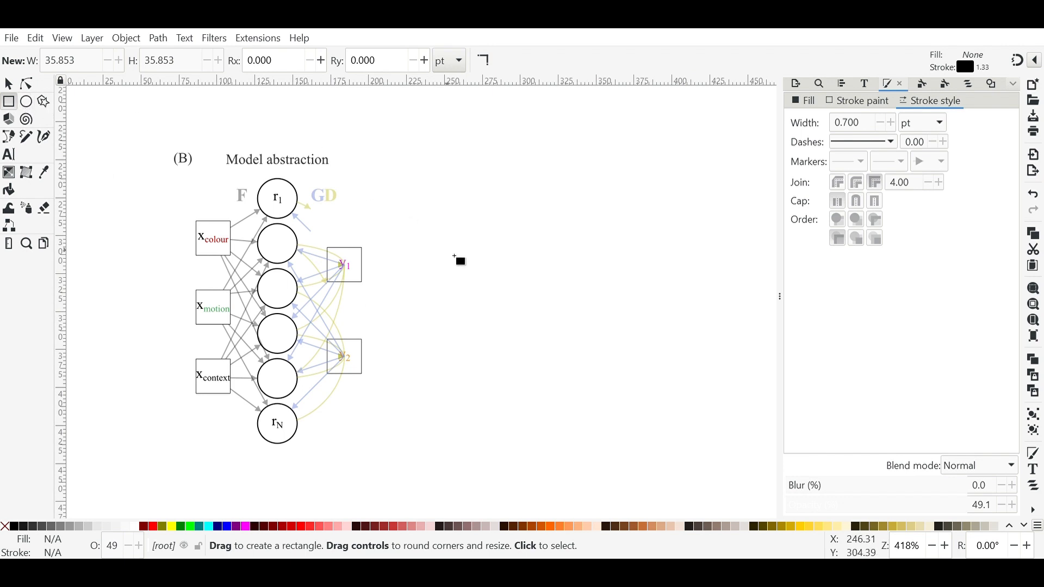
mouse_move(442, 248)
left_mouse_down()
mouse_move(481, 286)
mouse_move(440, 236)
mouse_move(478, 287)
mouse_move(454, 263)
mouse_move(447, 319)
mouse_move(496, 258)
mouse_move(488, 321)
mouse_move(479, 283)
left_mouse_up()
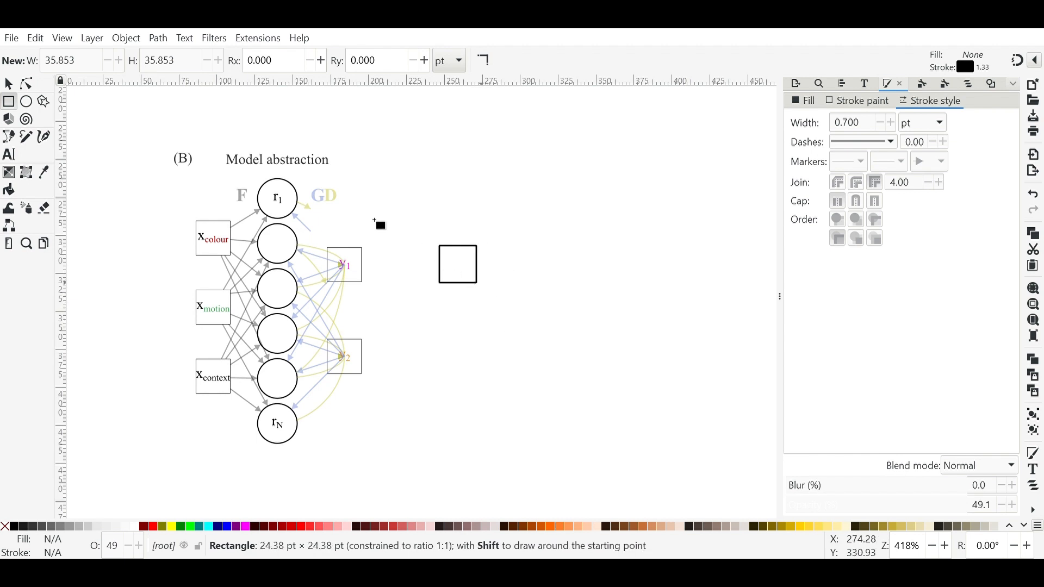
left_click(26, 102)
left_click_drag(510, 246, 560, 298)
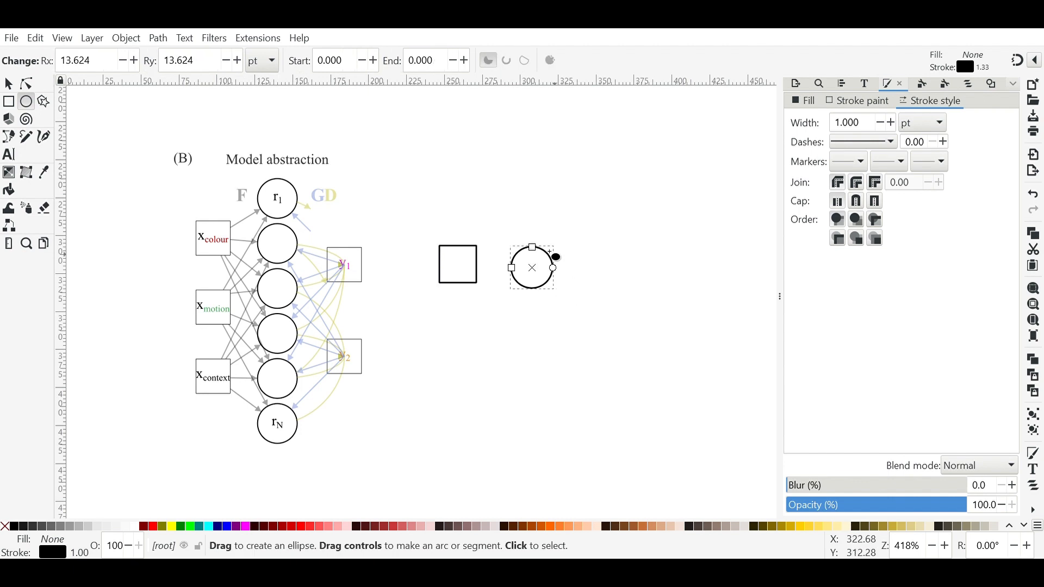
Step: Set the new square's stroke width to 0.8 pt
left_click(8, 101)
left_click(9, 84)
left_click(466, 243)
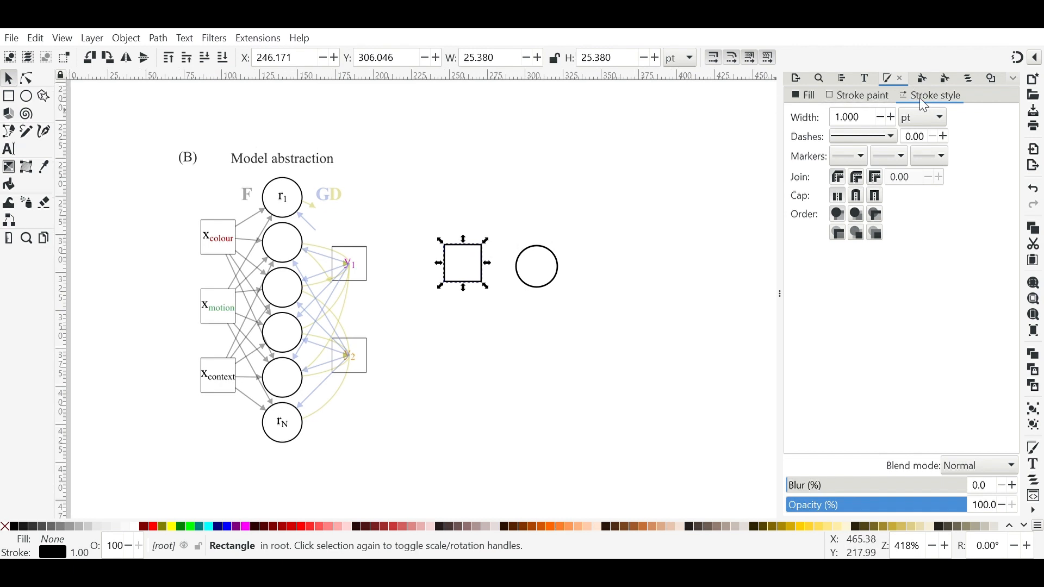
left_click(882, 118)
left_click(882, 117)
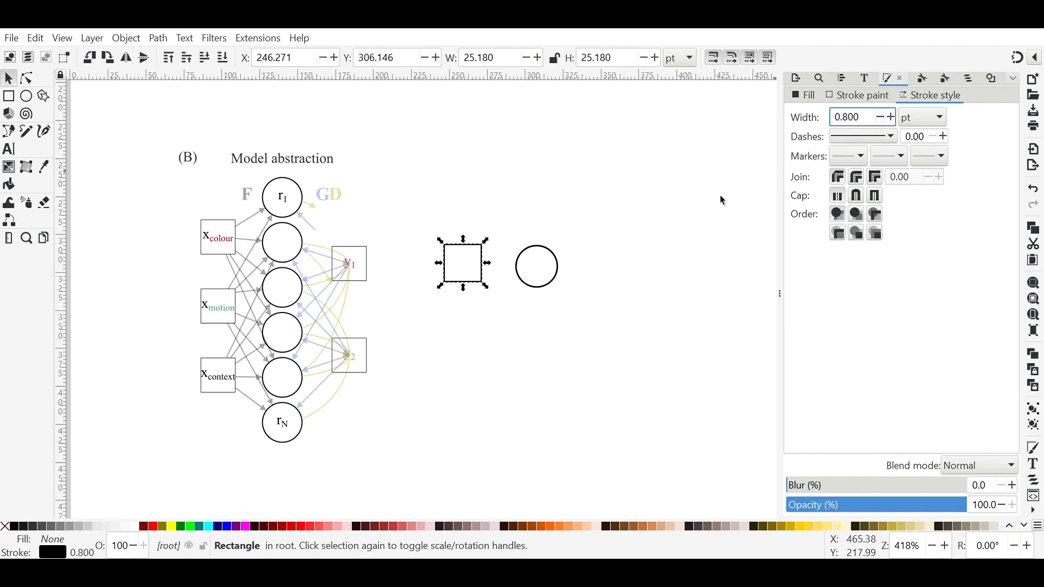
left_click(575, 248)
Step: Duplicate the square and circle into rough columns of three squares, six circles and two squares, matching the reference diagram
left_click(463, 245)
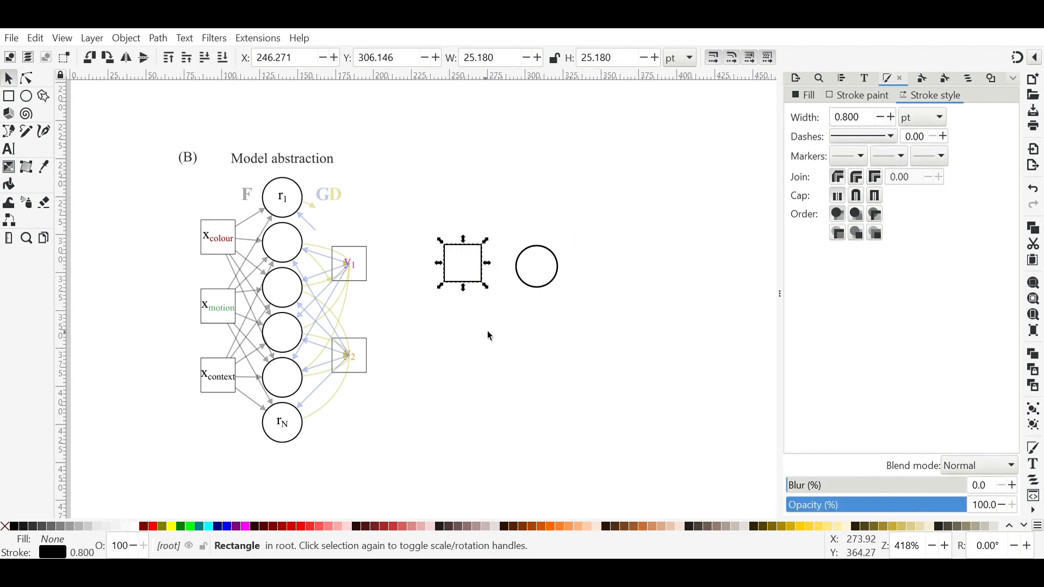
key("ctrl+d")
left_click_drag(476, 282, 657, 285)
key("ctrl+d")
key("ctrl+d")
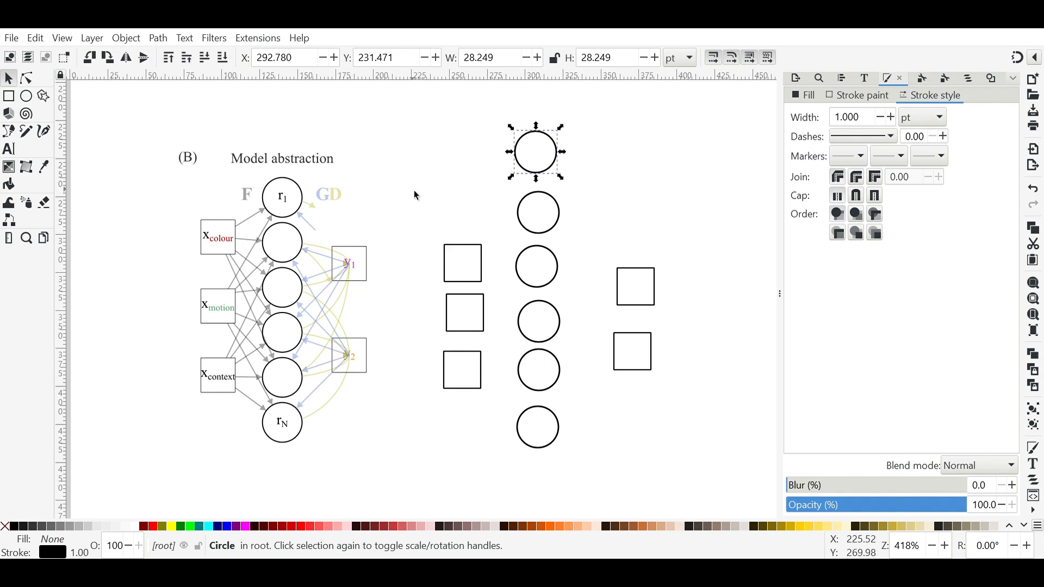
left_click(469, 191)
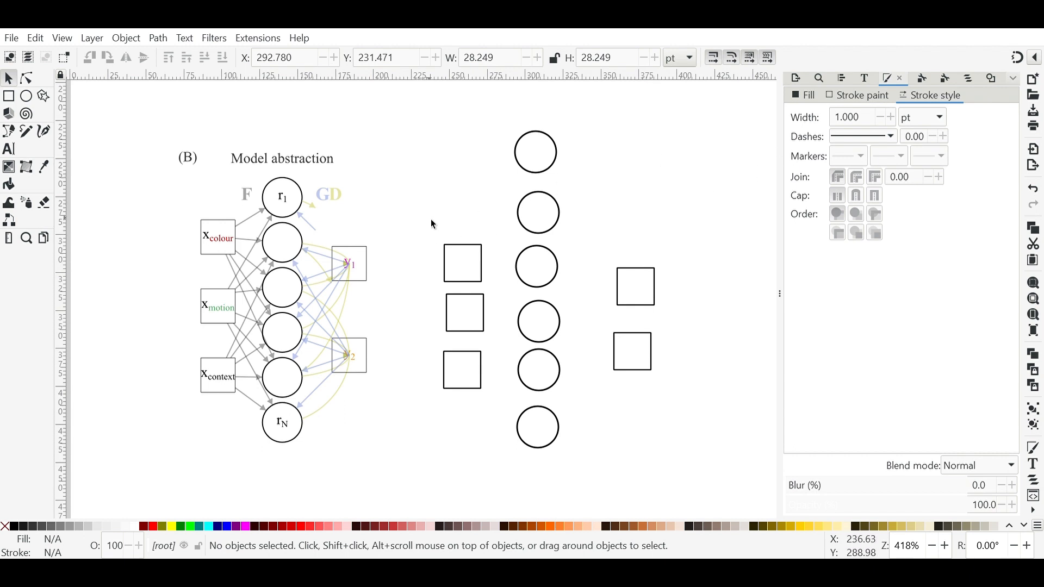
Step: Move the lowest square of the left column down about 7 pt and align the three squares' centres on one vertical axis
left_click_drag(433, 224, 501, 413)
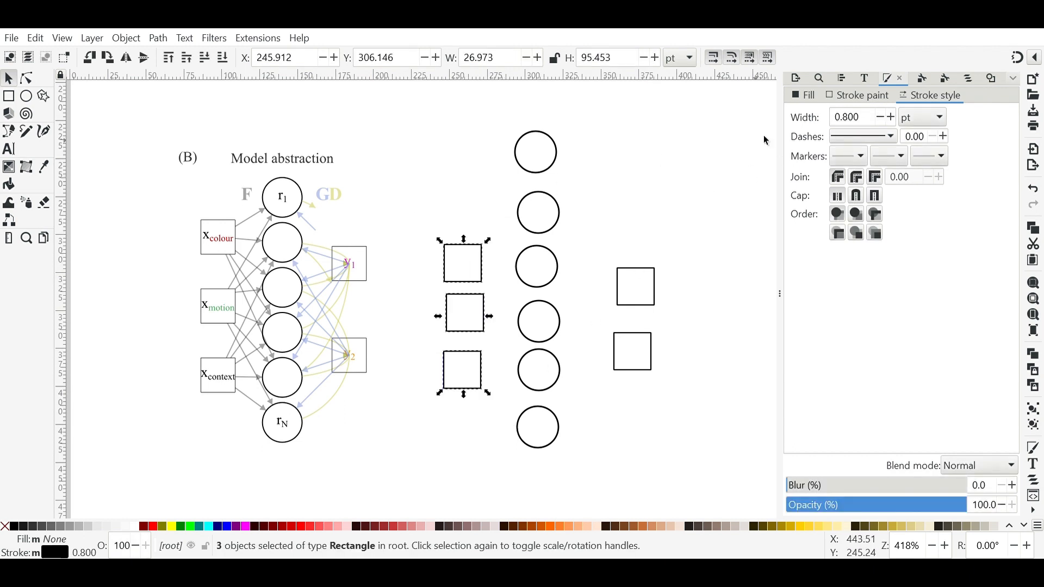
left_click(464, 363)
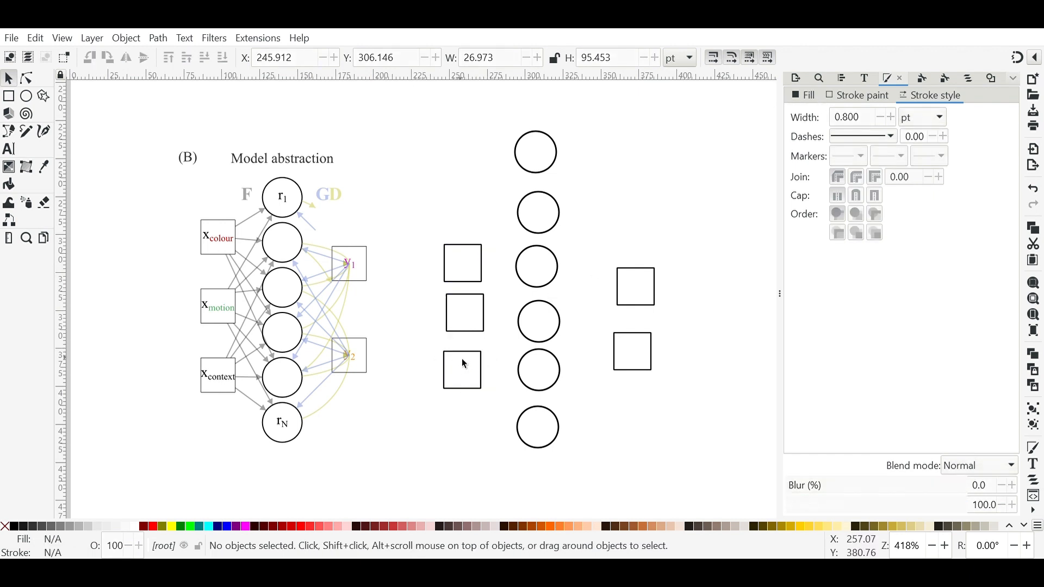
left_click_drag(468, 362, 469, 371)
left_click_drag(419, 215, 515, 466)
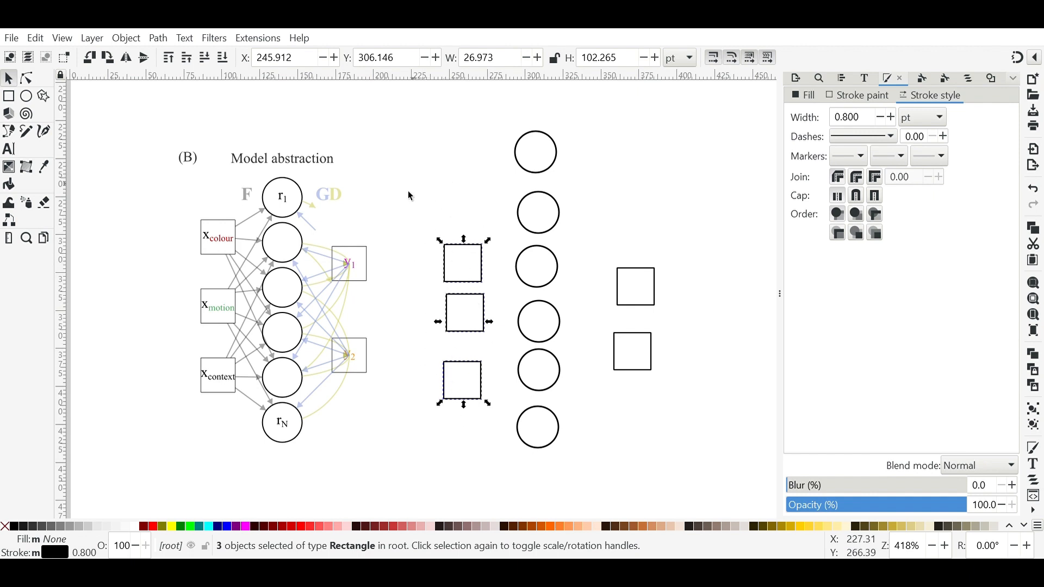
left_click(844, 79)
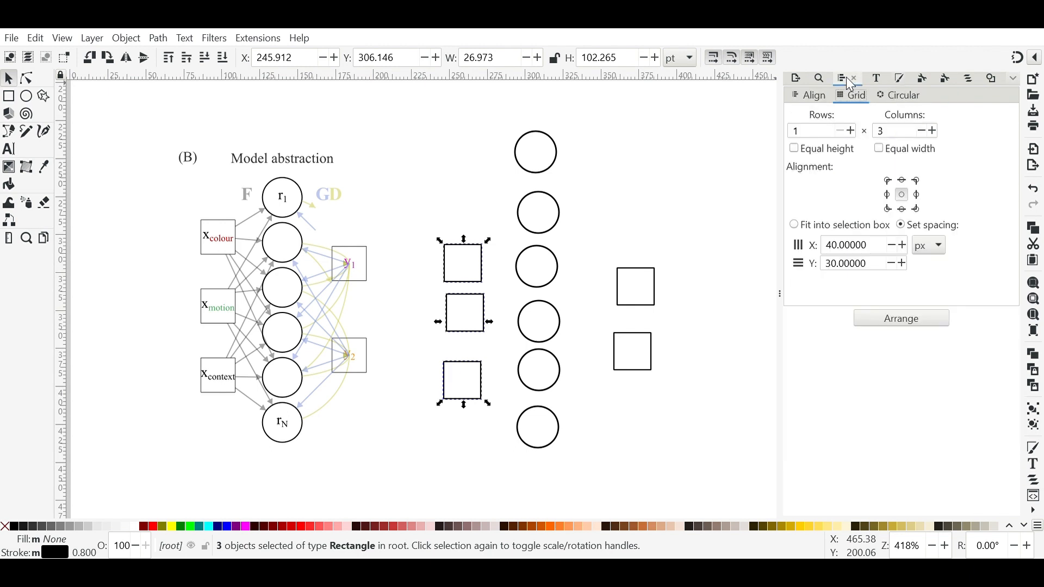
left_click(810, 97)
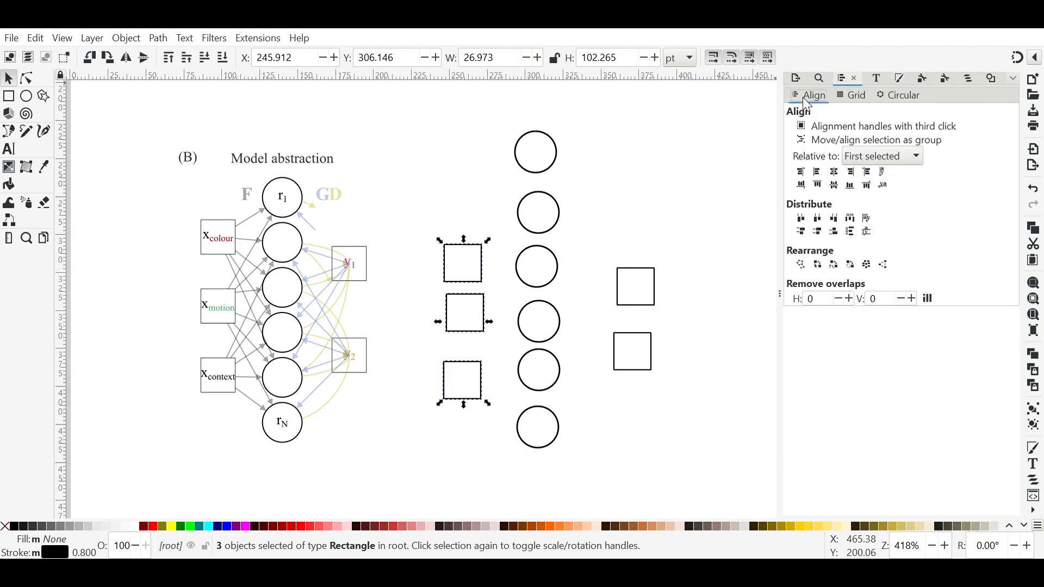
left_click(836, 173)
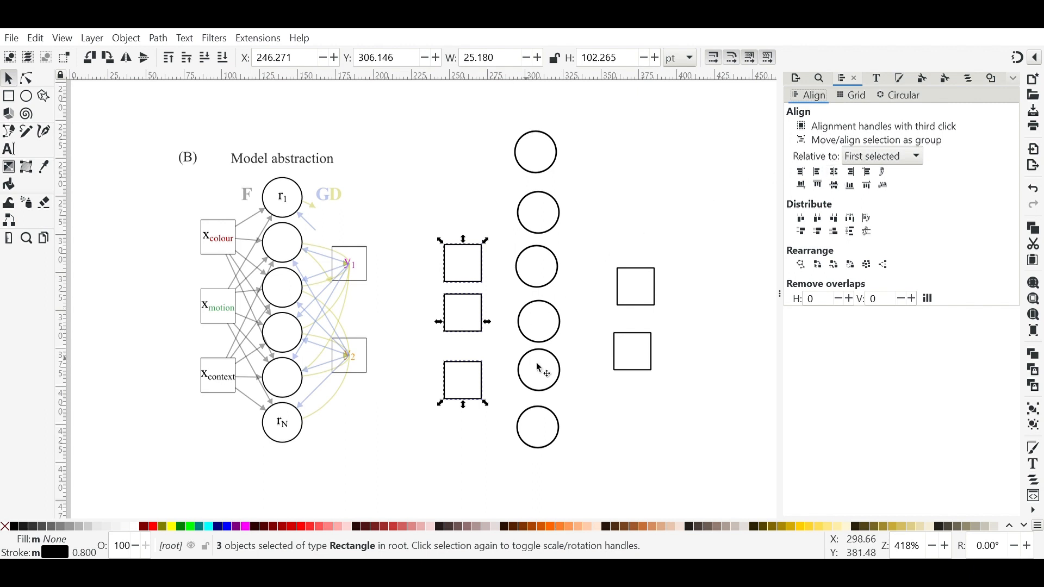
Step: Arrange the three left squares in a grid of 3 rows and 1 column with a vertical spacing of 20 px
left_click(851, 95)
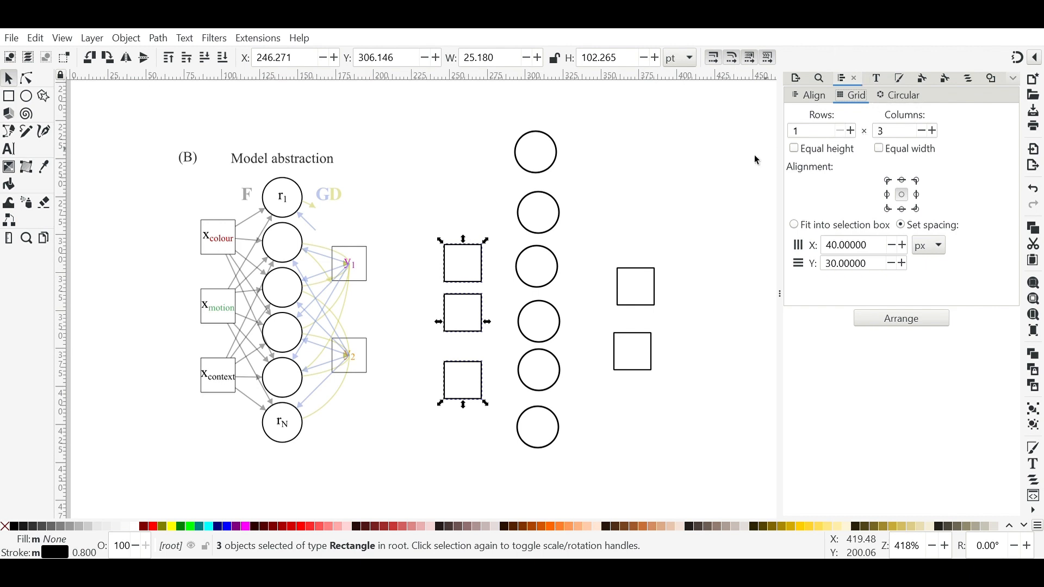
double_click(851, 131)
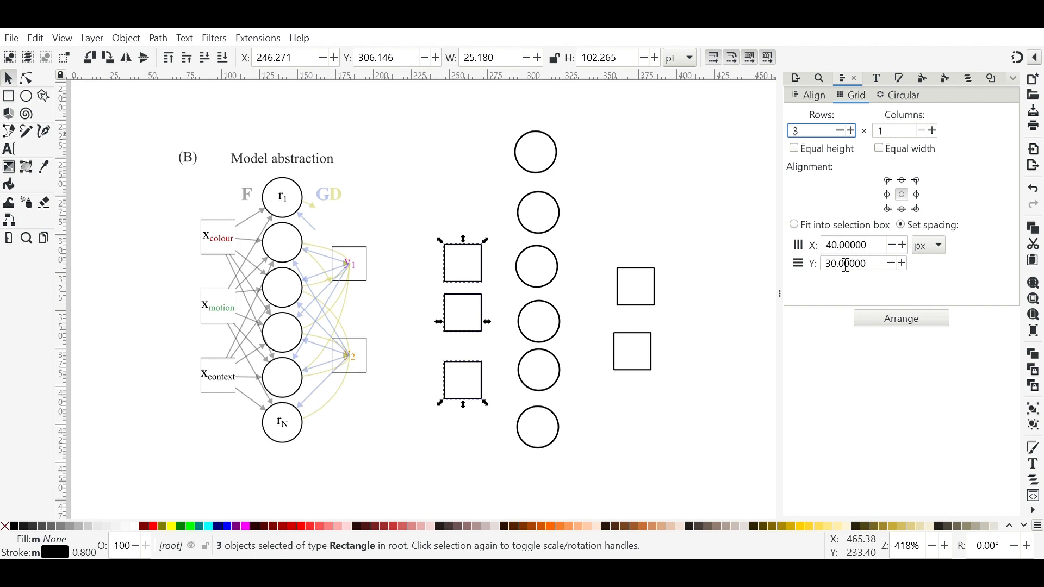
left_click(879, 317)
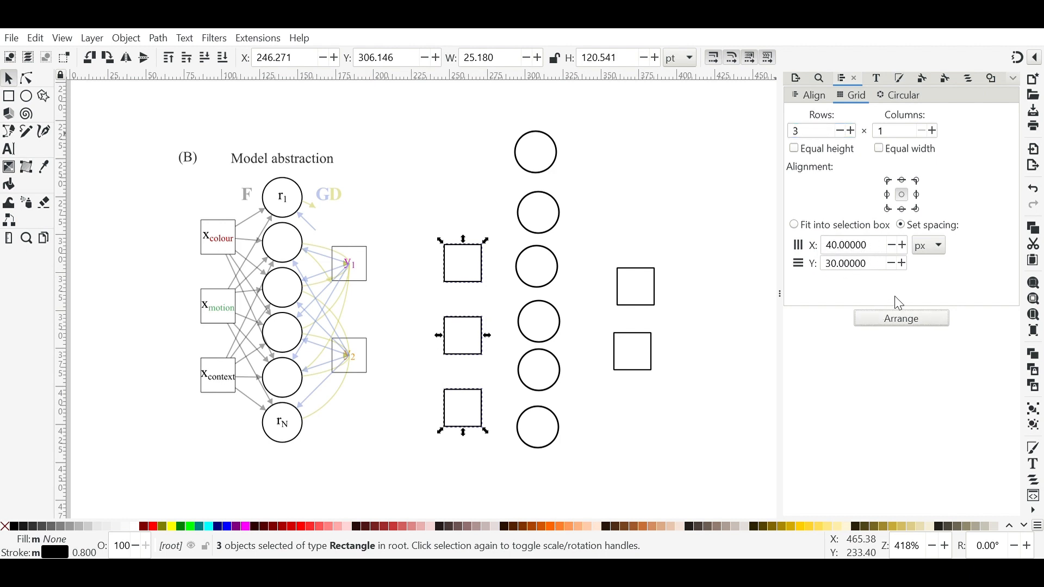
triple_click(888, 269)
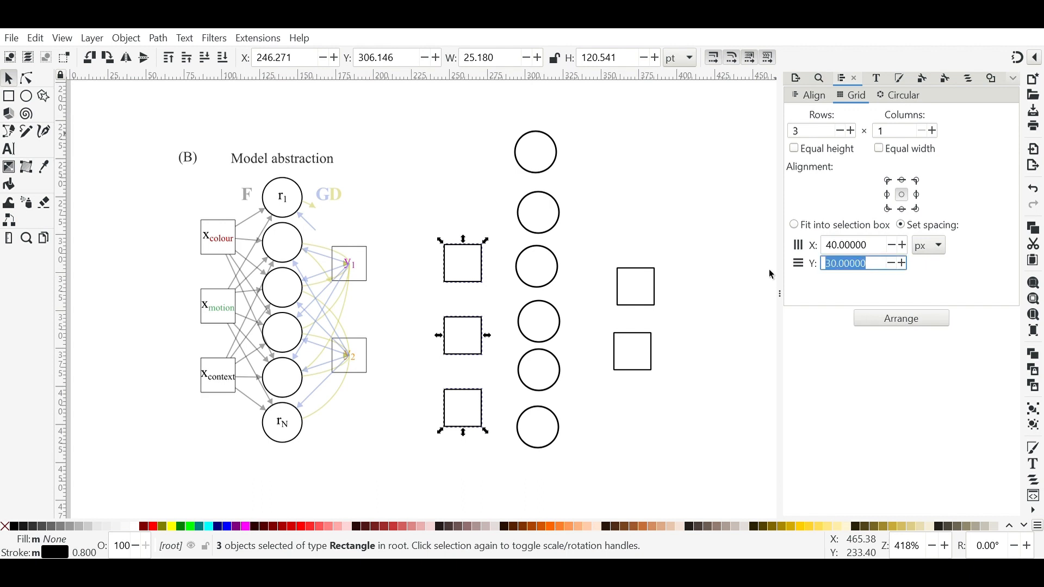
type("20")
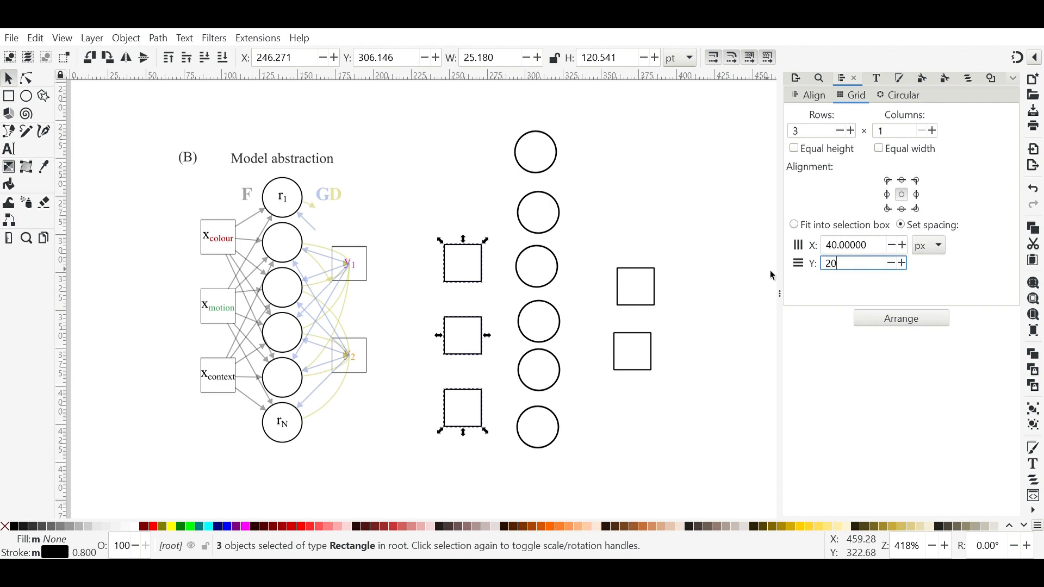
left_click(895, 320)
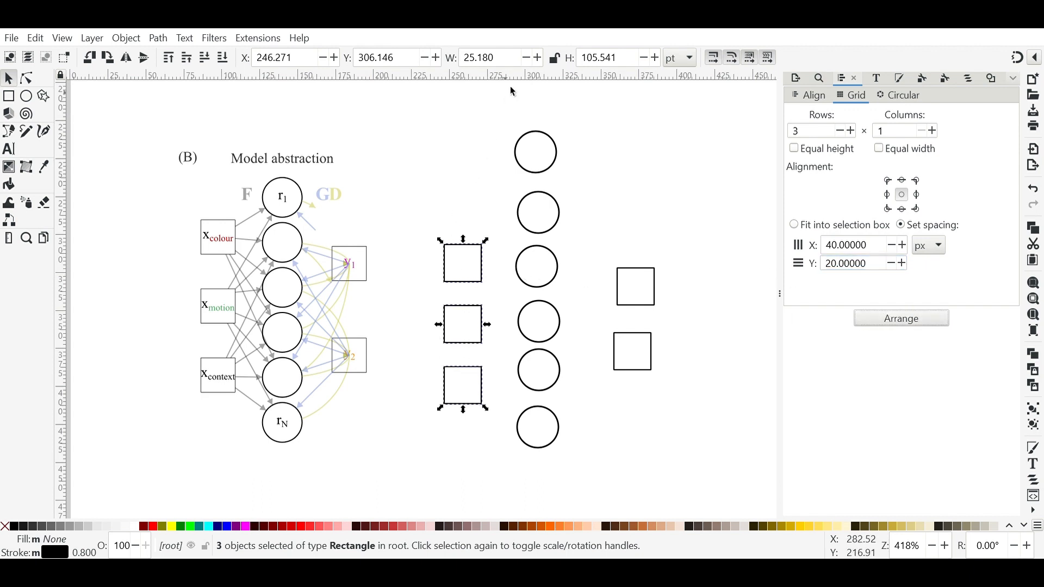
Step: Arrange the six circles in a grid of 6 rows and 1 column with 10 px vertical spacing and shift the column slightly down
left_click_drag(505, 116, 601, 492)
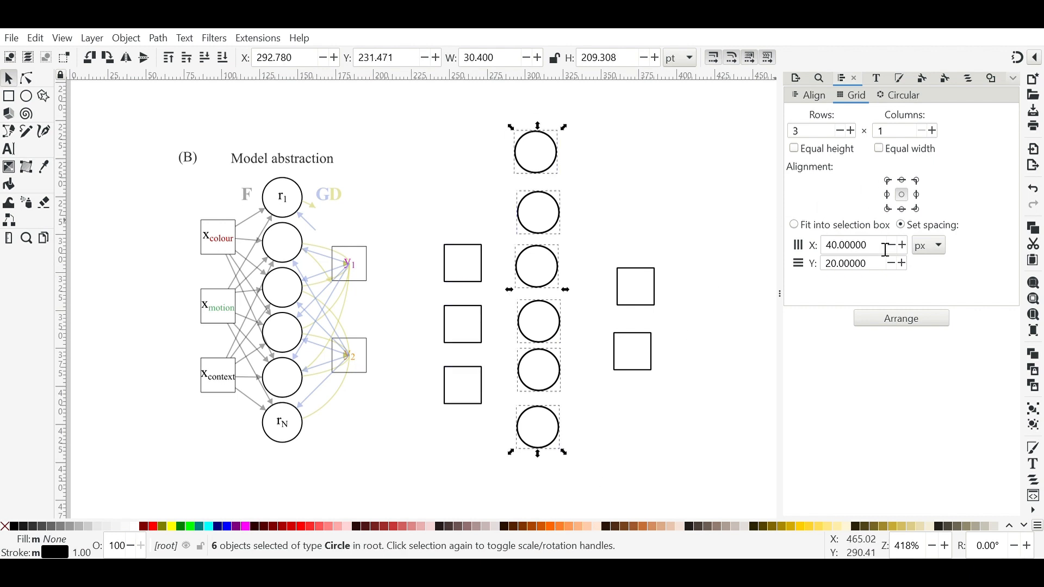
left_click(852, 132)
left_click(852, 131)
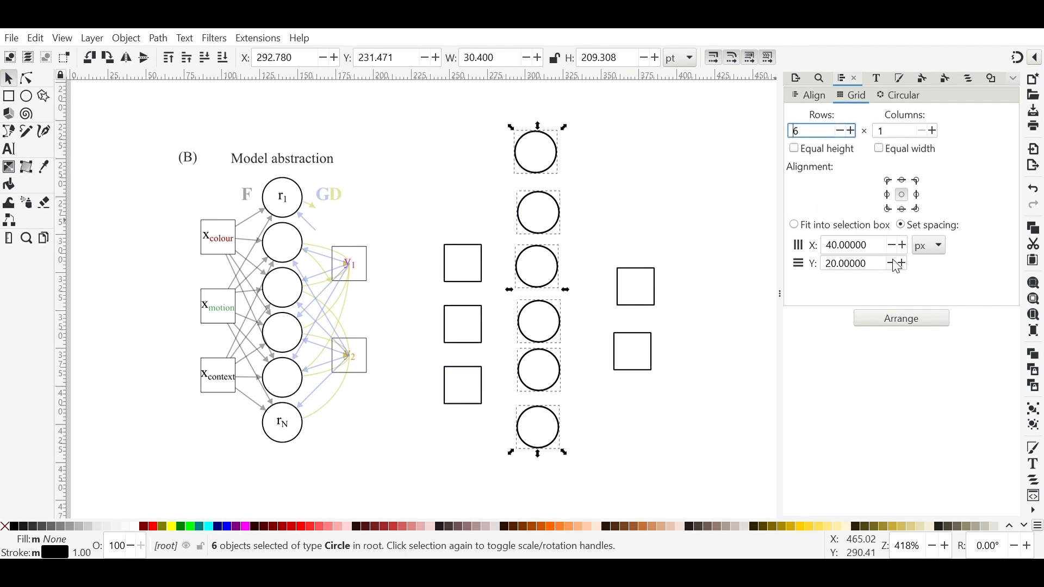
triple_click(877, 270)
type("10")
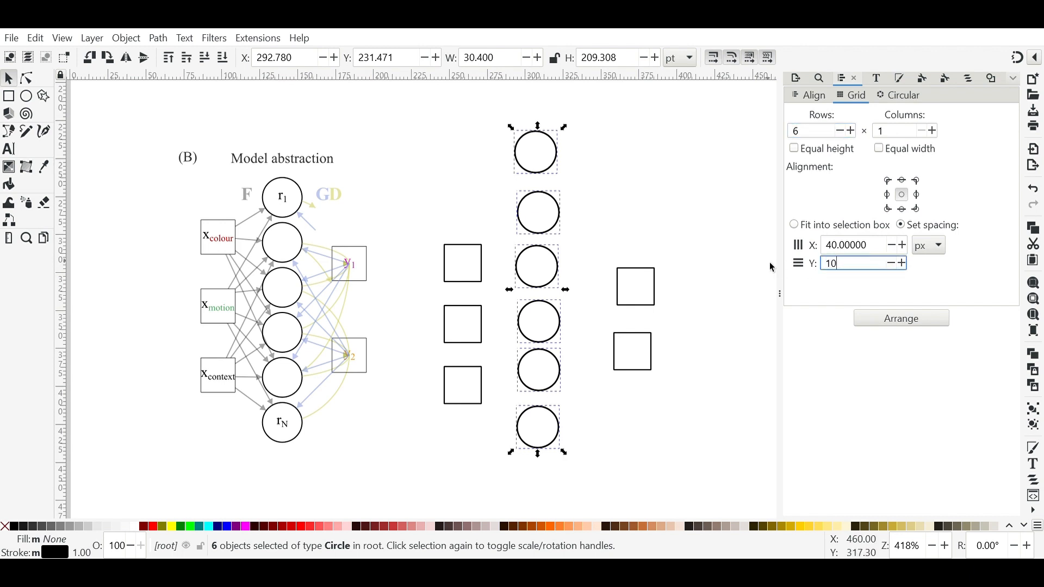
left_click(906, 320)
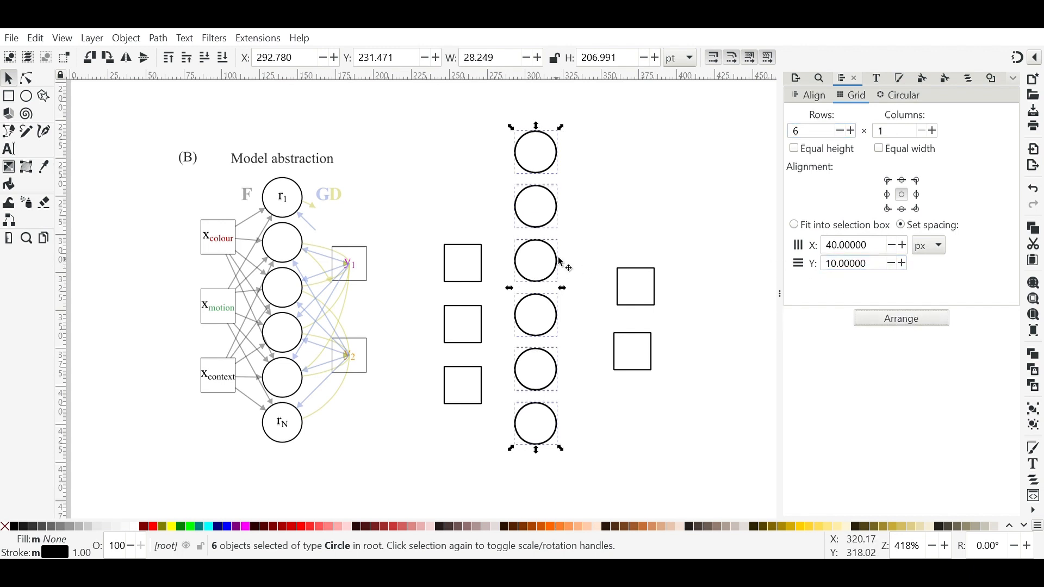
left_click_drag(563, 314, 560, 283)
Step: Arrange the two squares right of the circles in a grid of 2 rows and 1 column
left_click_drag(608, 258, 685, 390)
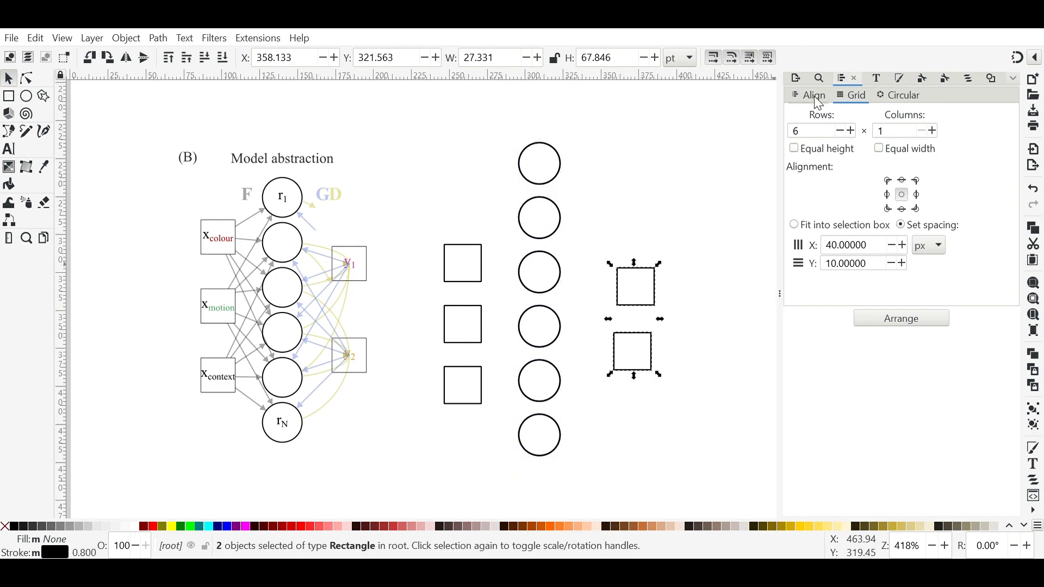
left_click(841, 131)
left_click(841, 131)
left_click(841, 131)
left_click(841, 131)
left_click(898, 319)
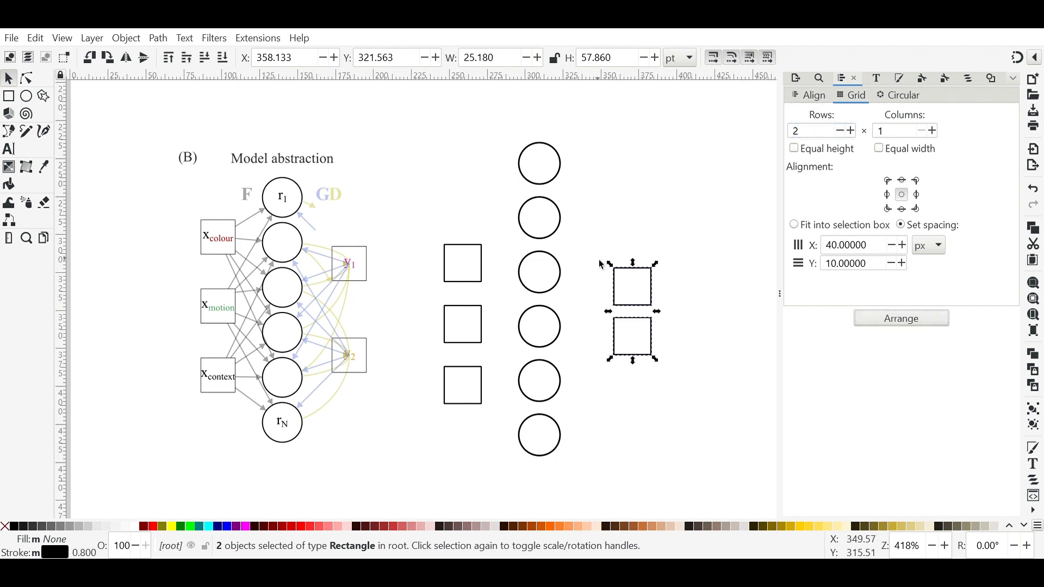
Step: Rearrange the two right squares with a vertical spacing of 40 px and deselect them
key("Tab")
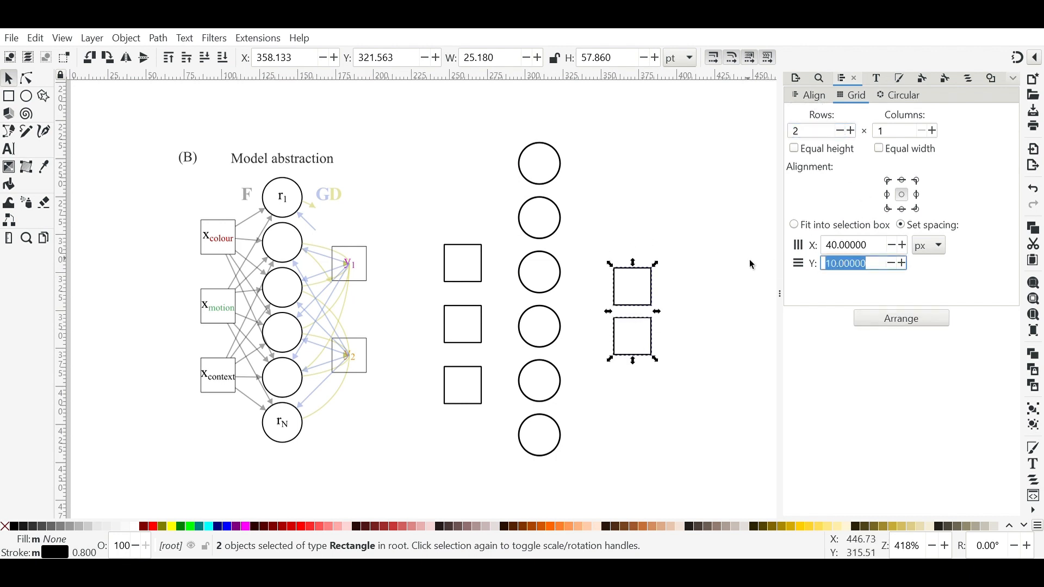
type("40")
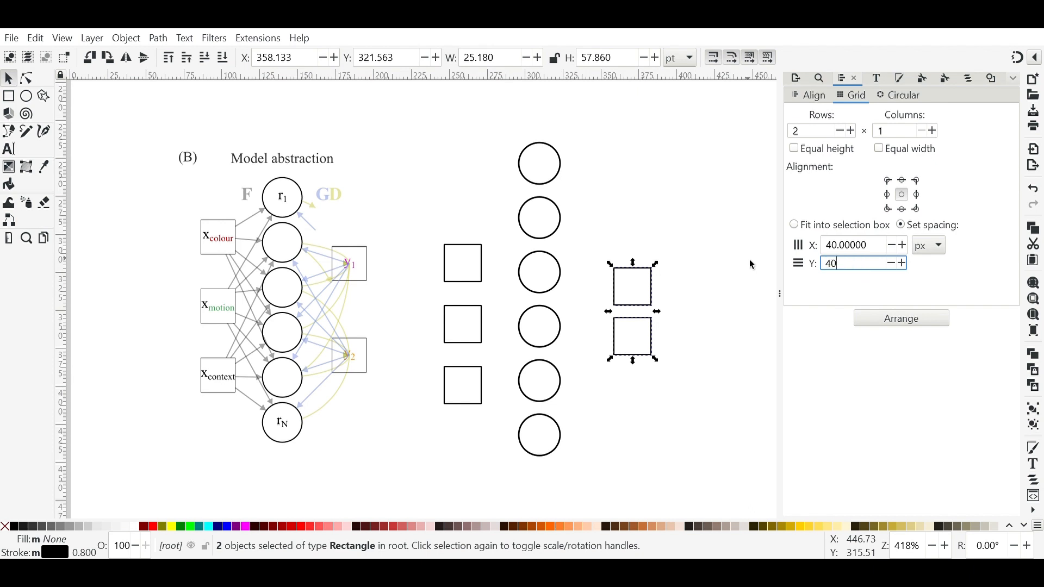
left_click(883, 317)
left_click(572, 249)
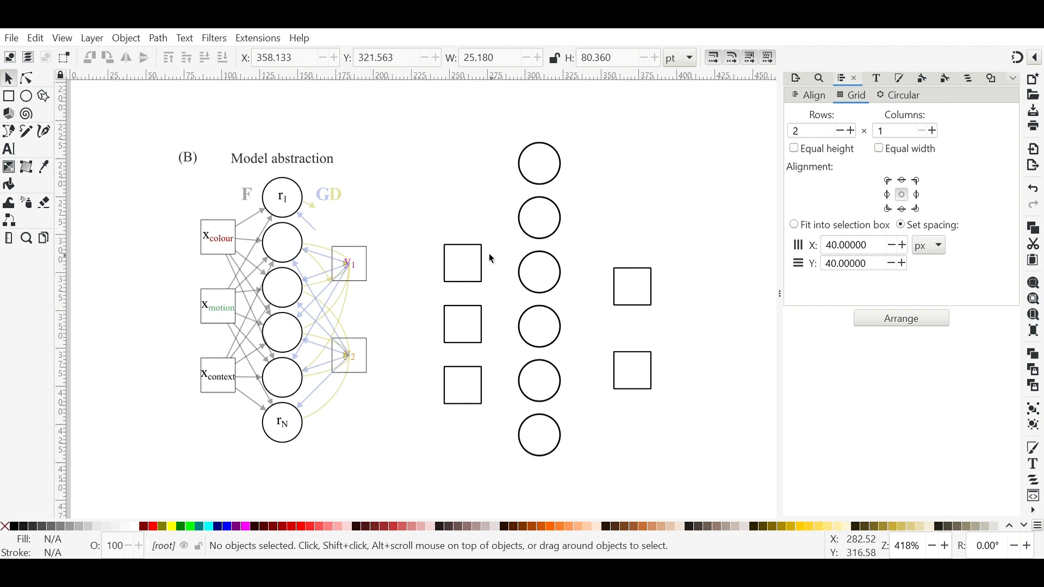
Step: Group the three left squares, the six circles and the two right squares into three separate groups
left_click_drag(422, 221, 511, 435)
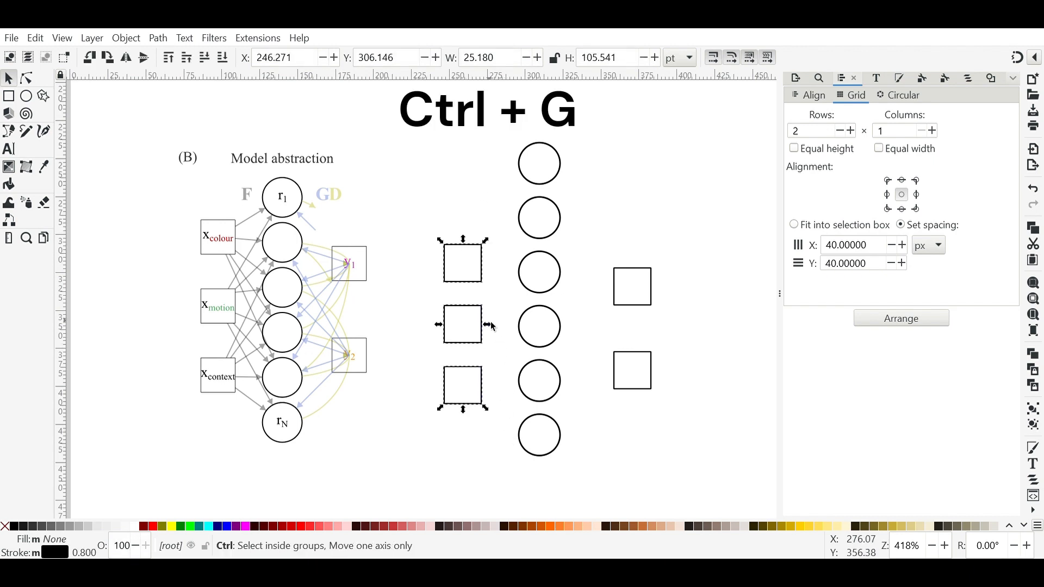
key("ctrl+g")
left_click_drag(518, 134, 575, 464)
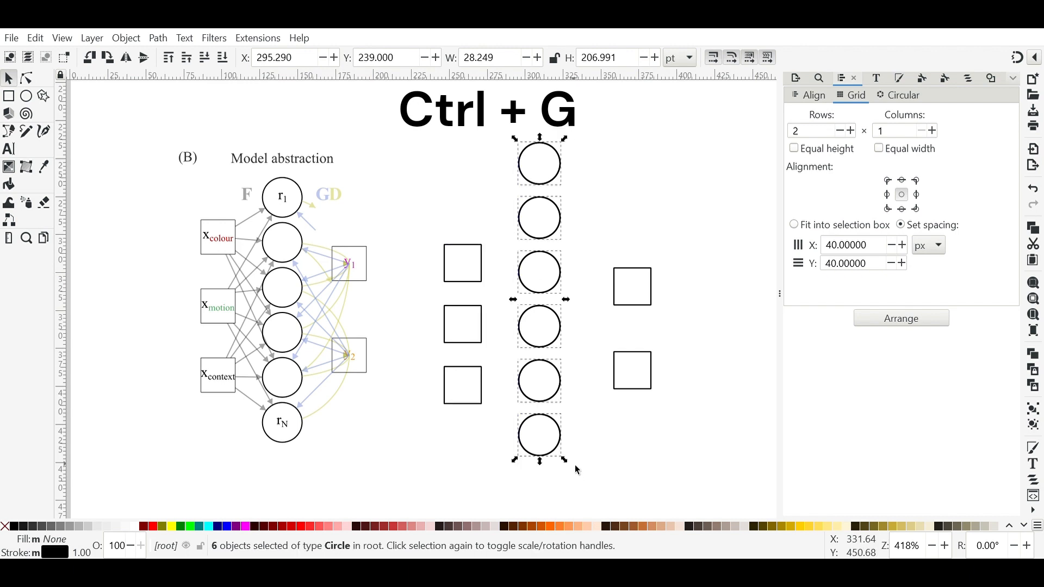
key("ctrl+g")
left_click_drag(599, 248, 682, 416)
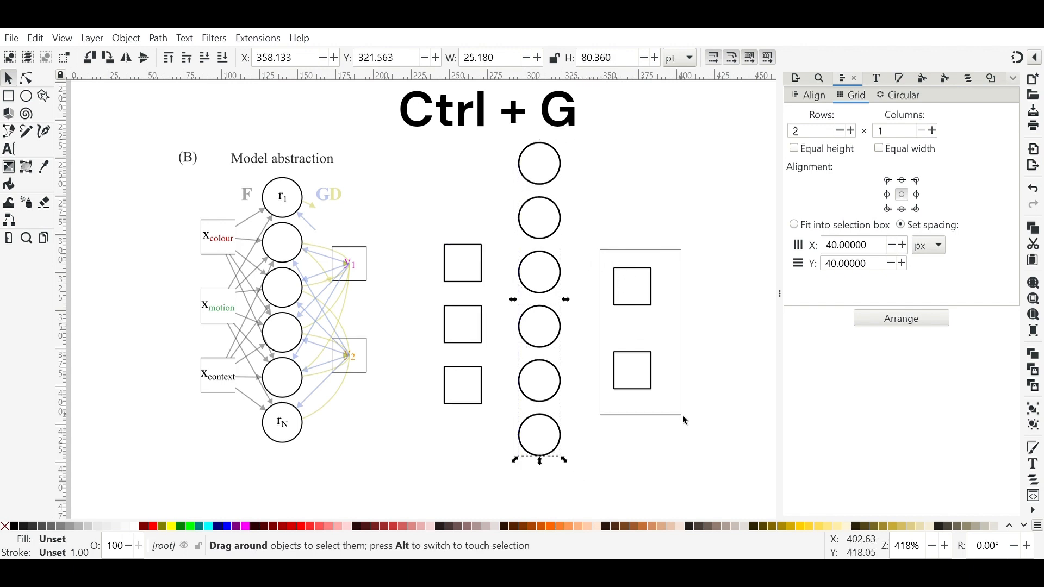
key("ctrl+g")
Step: Arrange the three groups in a grid of 1 row and 3 columns and ungroup them
left_click_drag(431, 107, 725, 500)
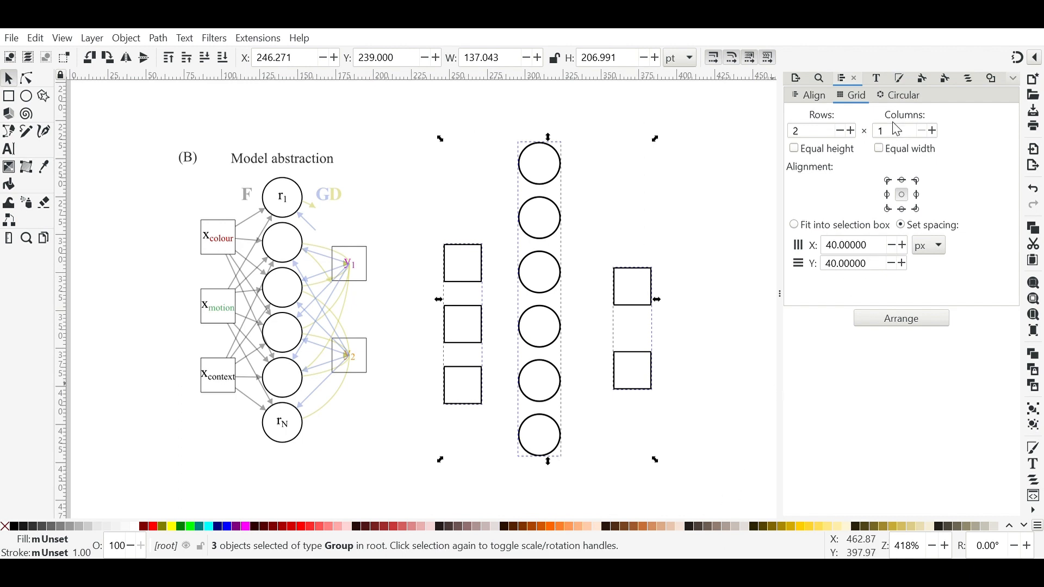
left_click(934, 131)
left_click(934, 132)
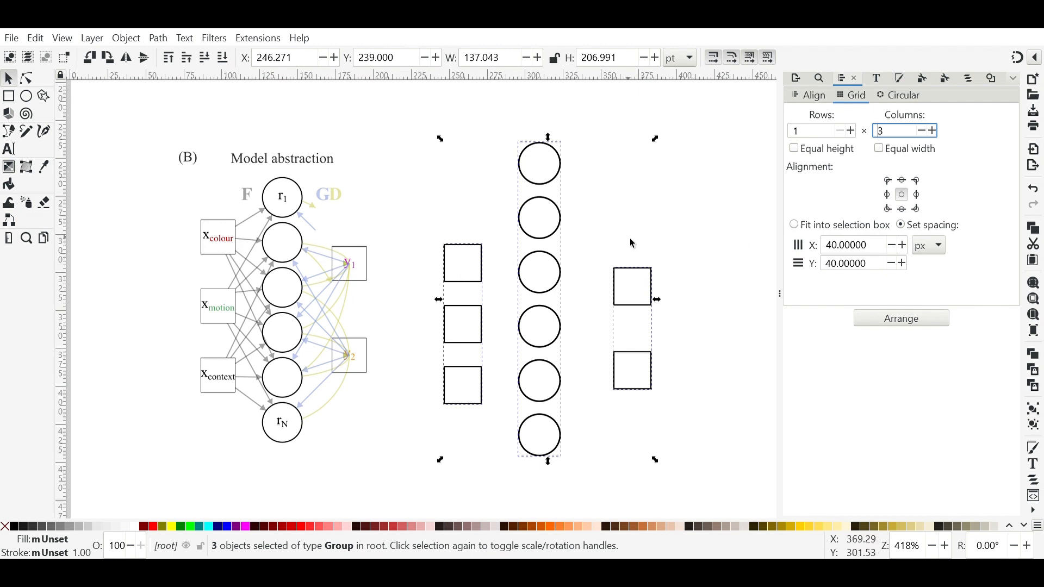
left_click(883, 323)
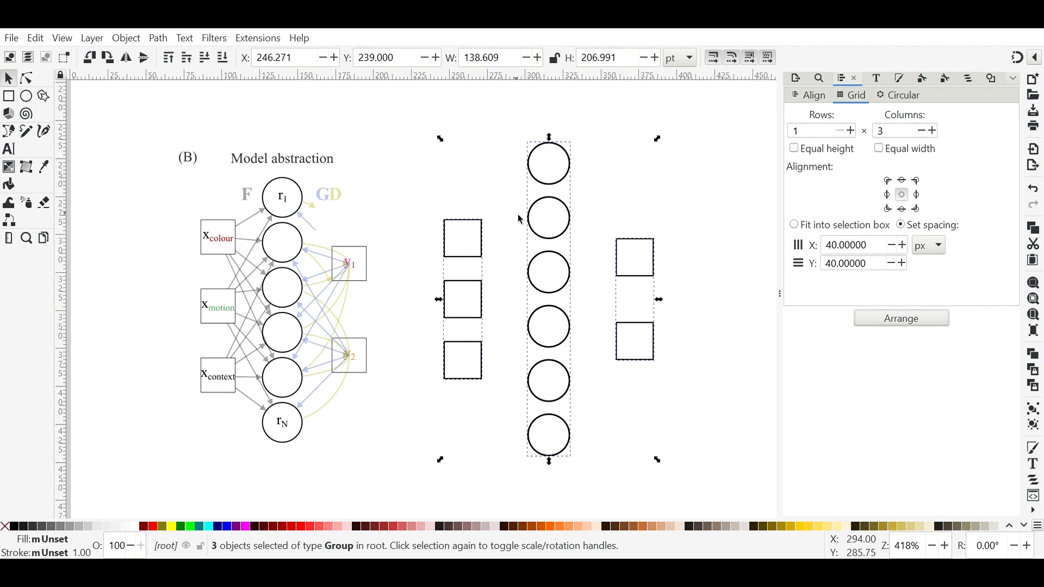
key("ctrl+shift+g")
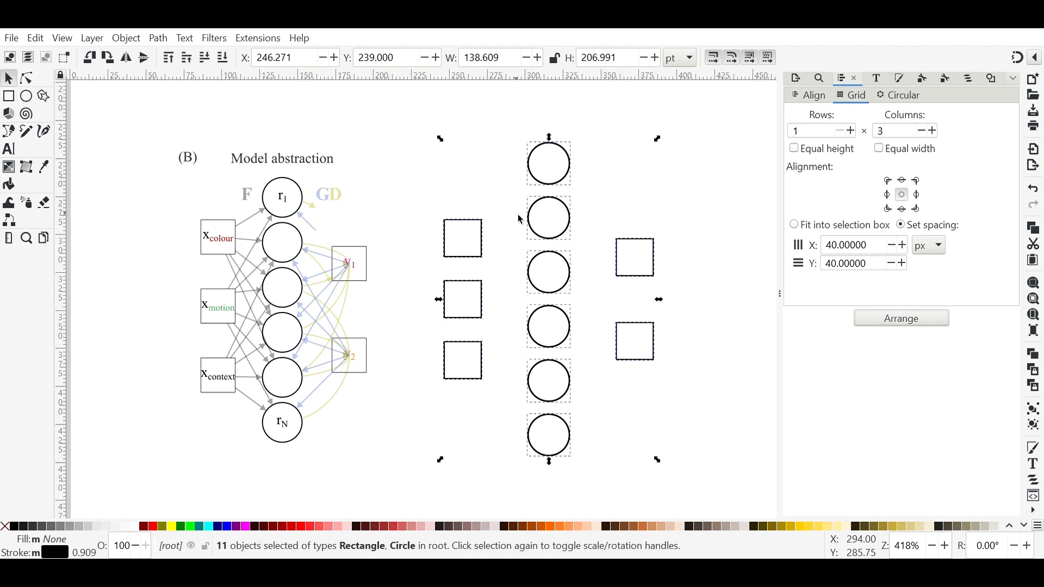
Step: Try to arrange the ungrouped squares and circles in a grid of 1 row and 11 columns, undo it and deselect everything
left_click(911, 333)
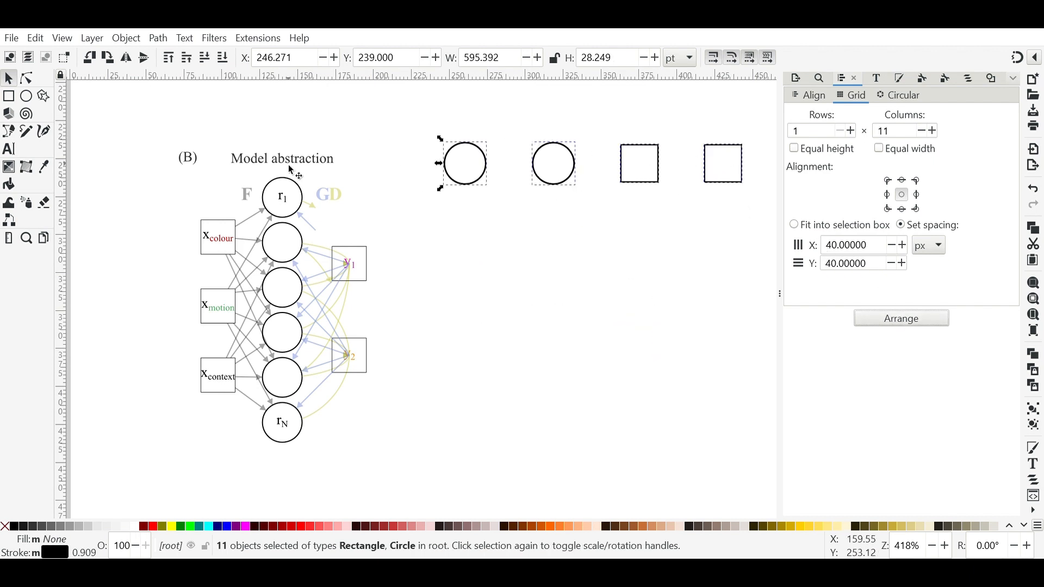
key("ctrl+z")
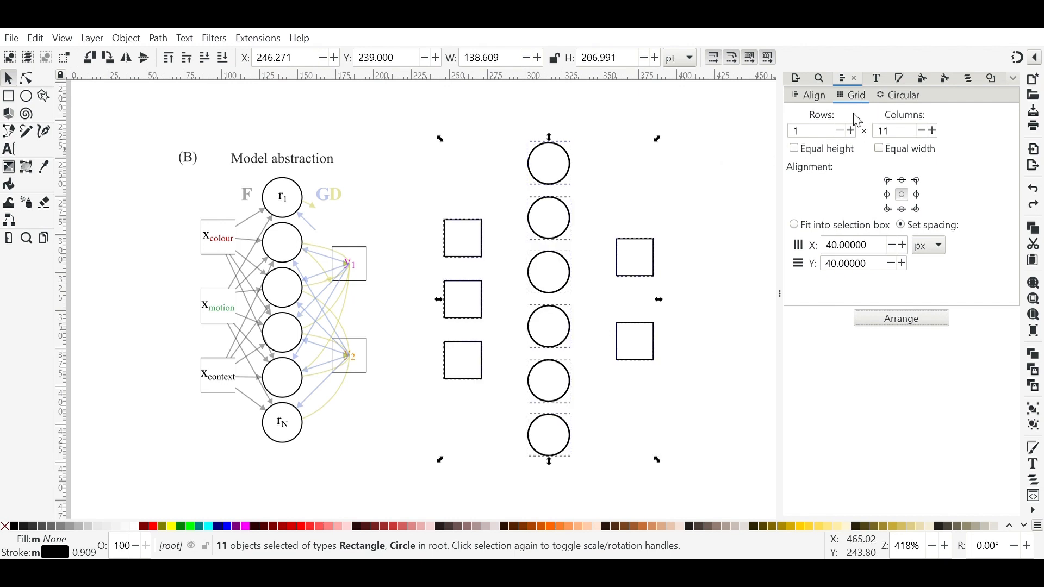
left_click_drag(890, 136, 867, 138)
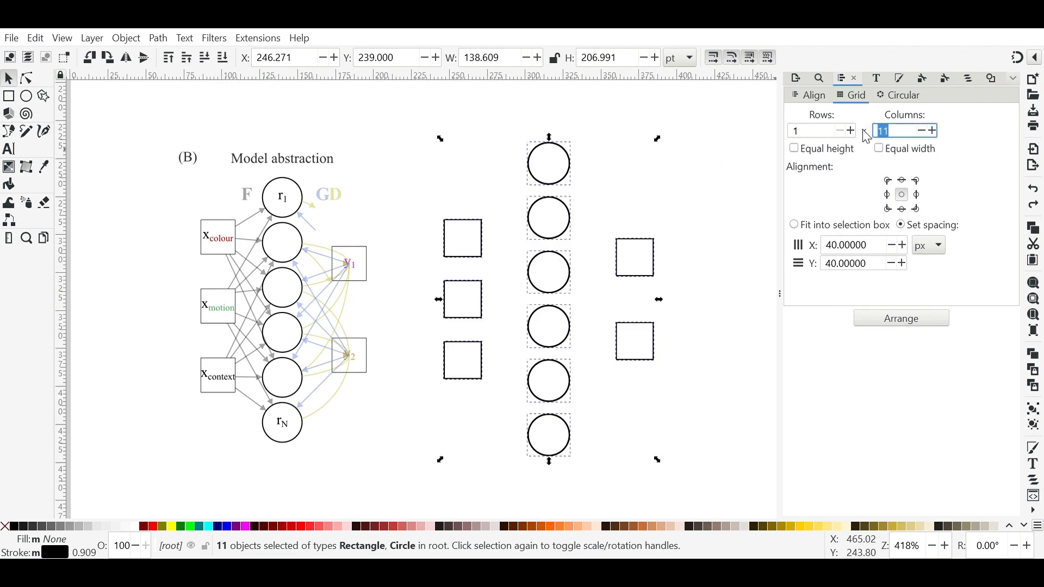
left_click(926, 319)
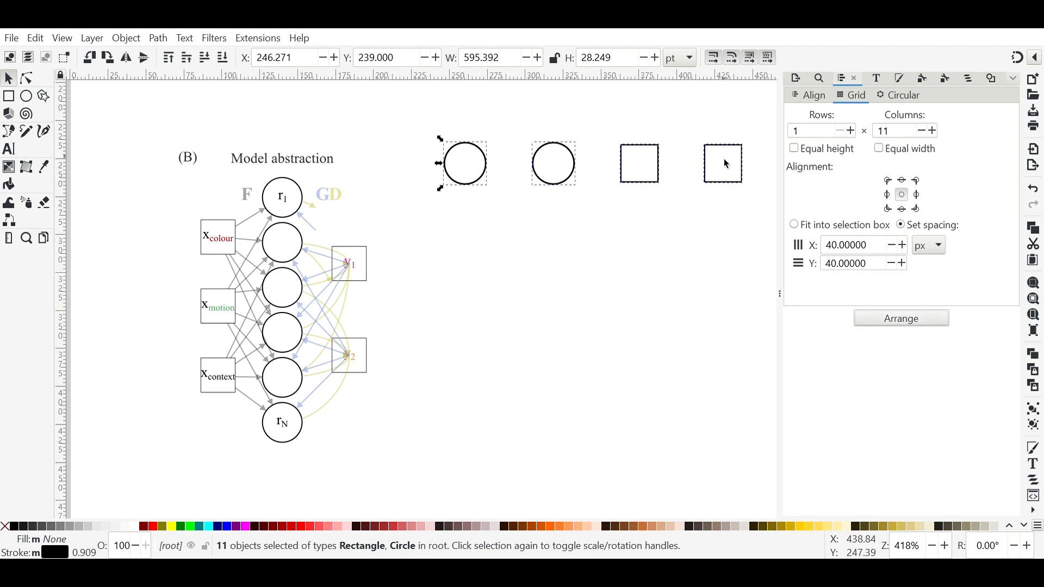
key("ctrl+z")
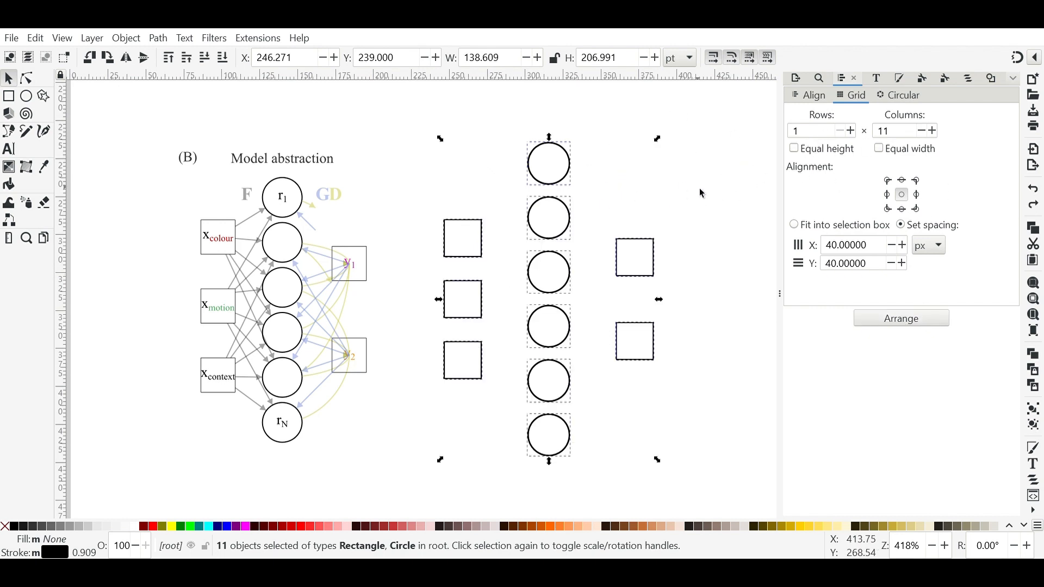
left_click(699, 188)
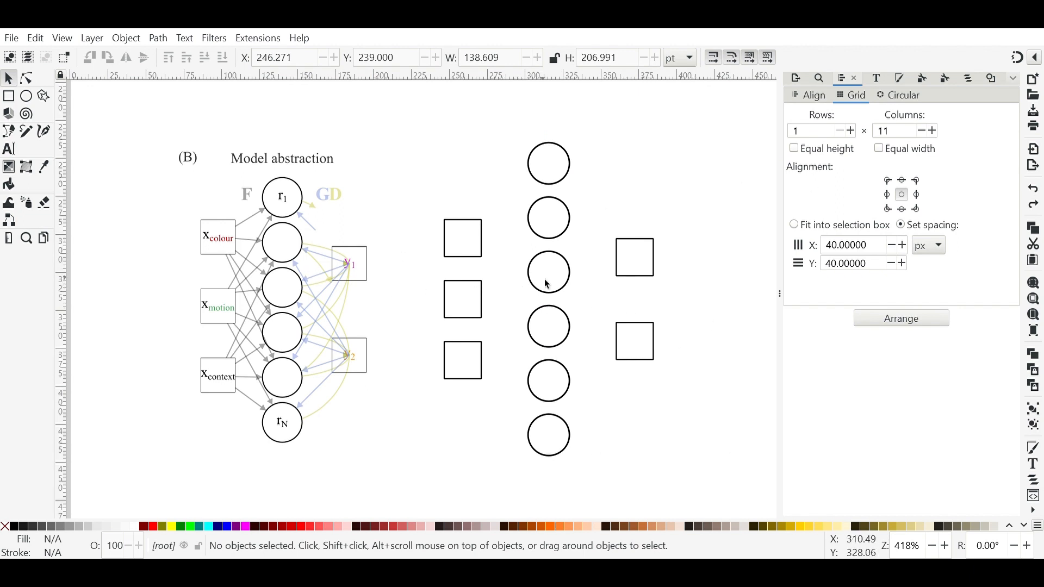
Step: Try to link the upper left square to the second circle with a Pen line, testing it by moving the circle, and undo both
scroll(581, 273, "up", 1, "ctrl")
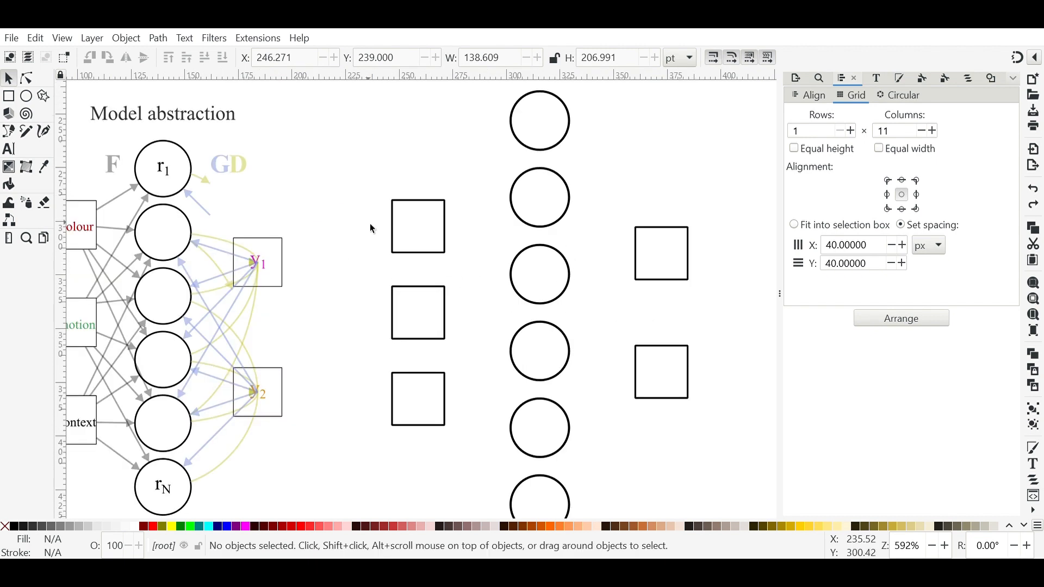
left_click(9, 131)
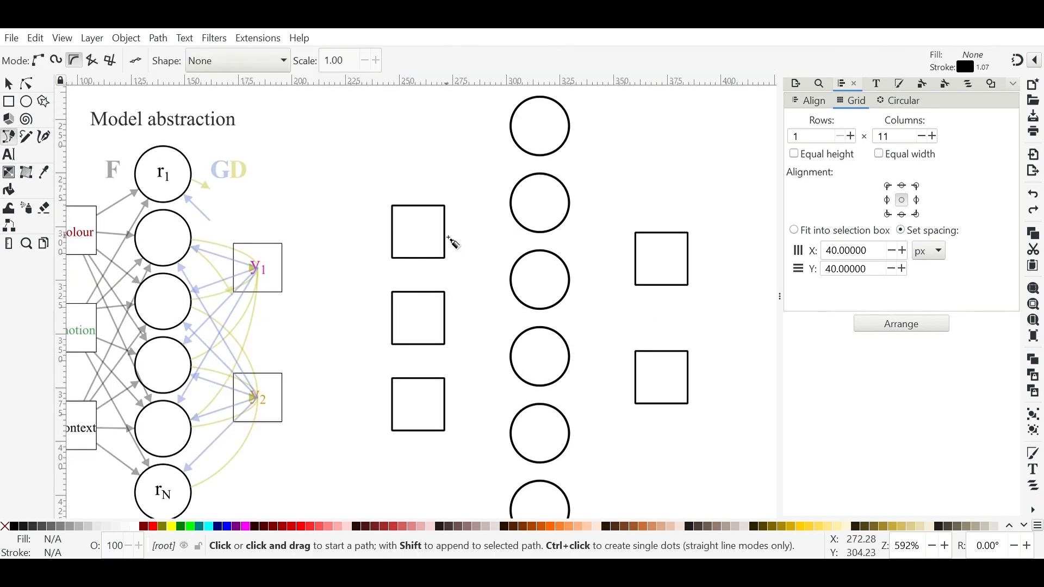
left_click(445, 235)
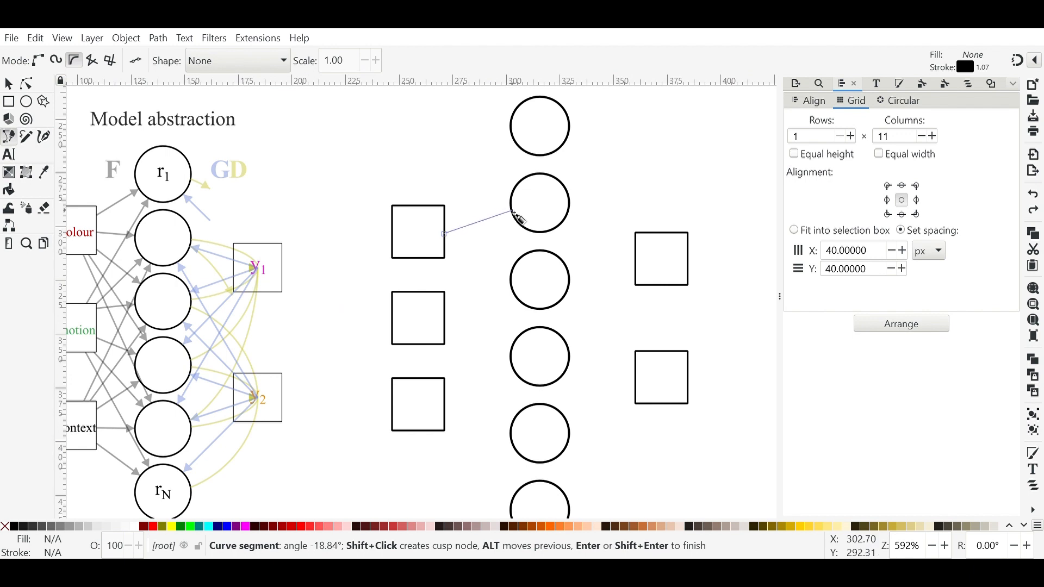
left_click(510, 211)
key("Return")
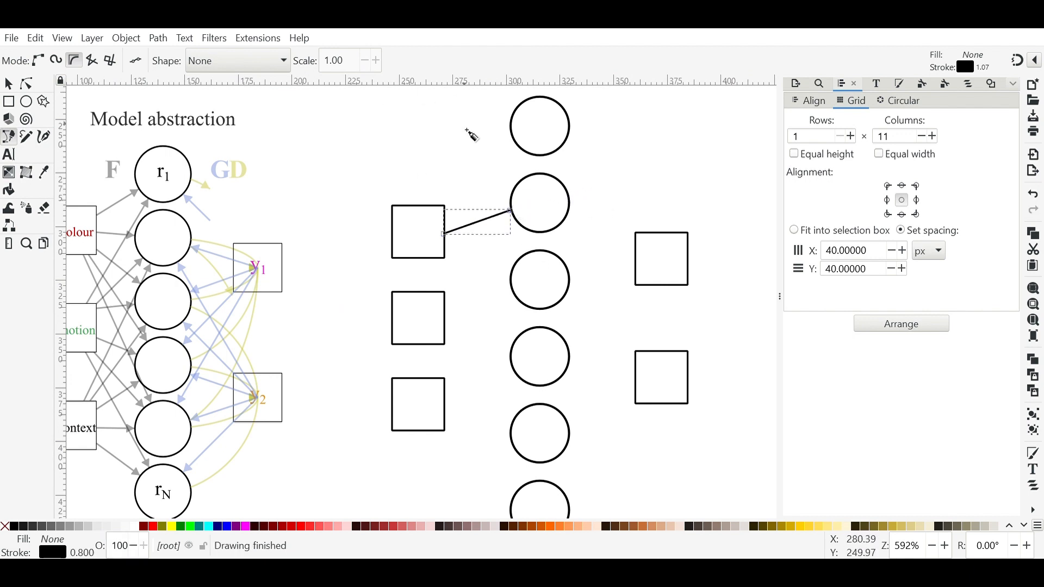
left_click(9, 85)
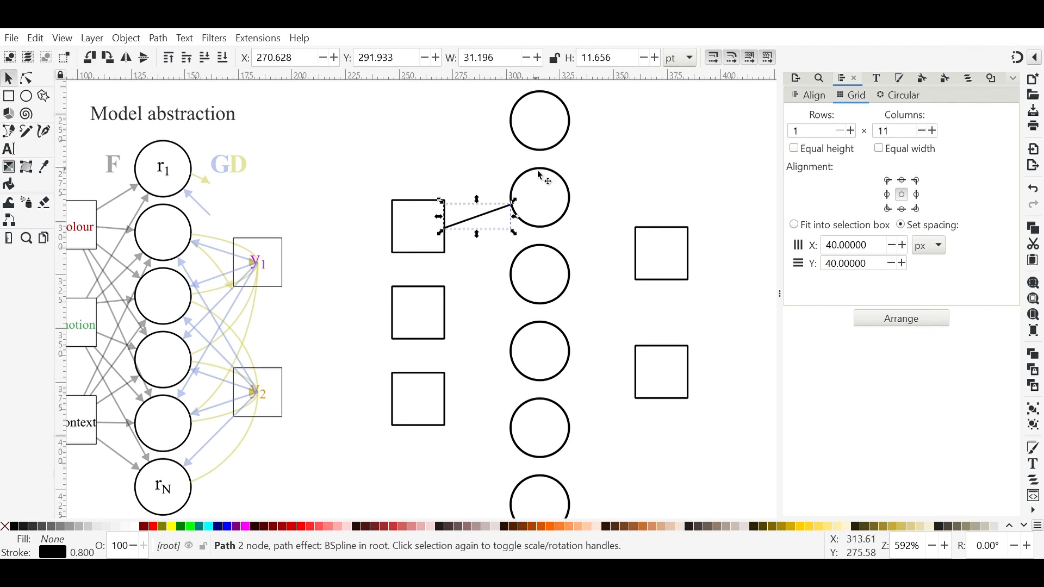
left_click_drag(541, 176, 573, 168)
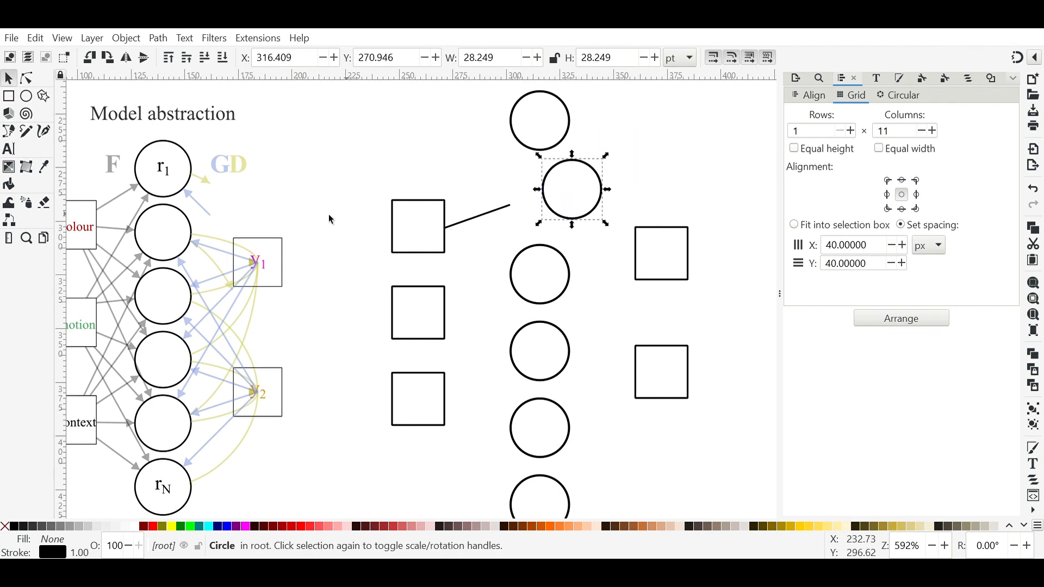
key("ctrl+z")
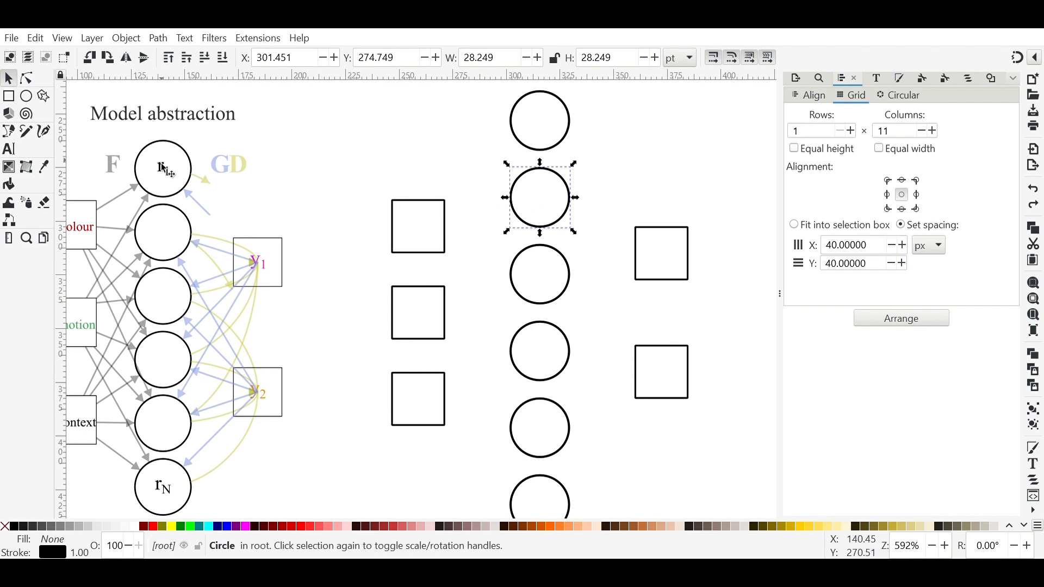
Step: Draw a connector from the upper left square to the second circle
left_click(9, 222)
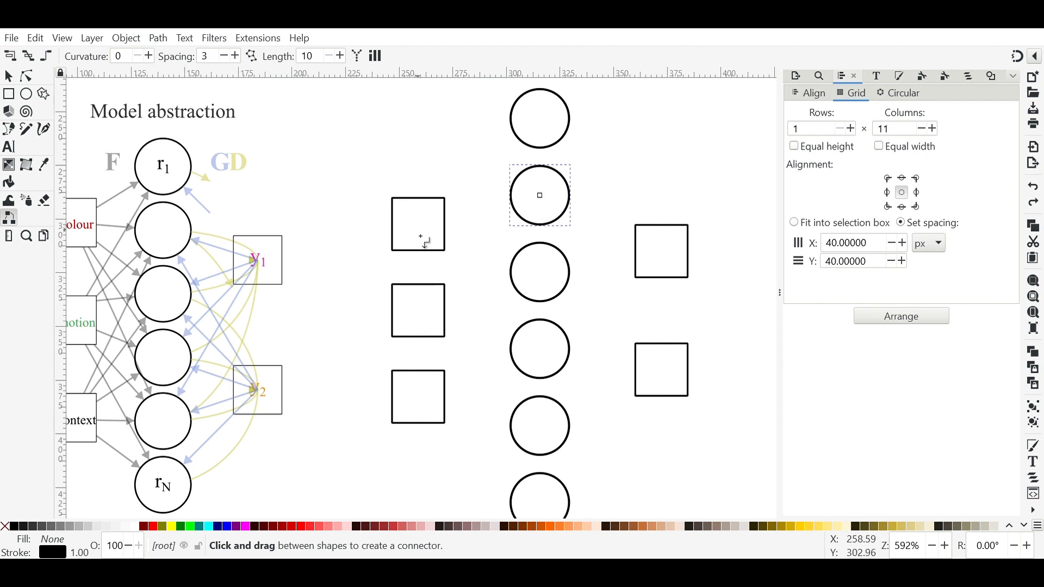
left_click_drag(421, 226, 541, 196)
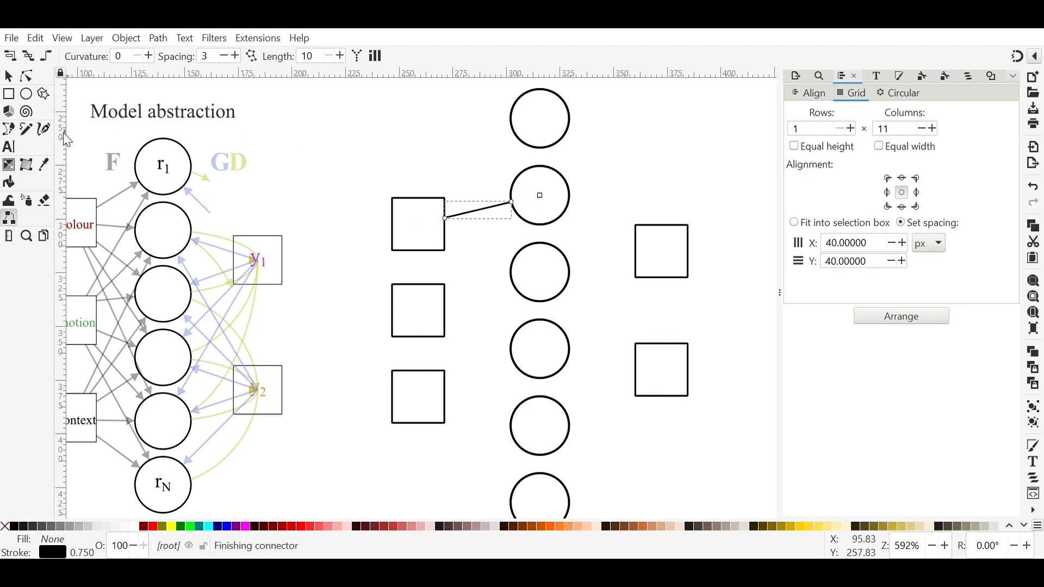
Step: Test the connector by moving the second circle and the upper left square, undoing each move
left_click(10, 78)
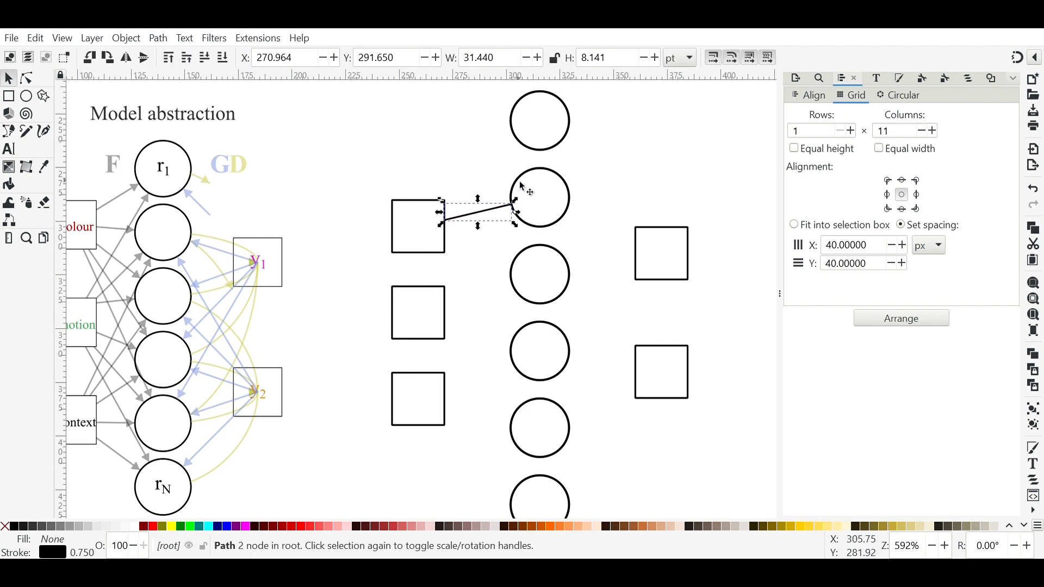
left_click_drag(523, 186, 587, 175)
key("ctrl+z")
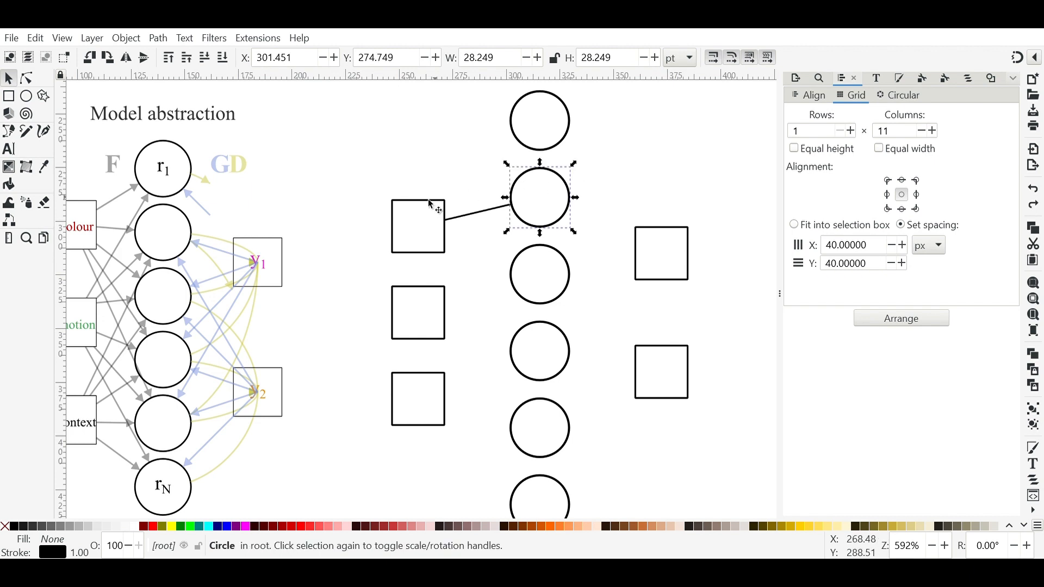
left_click_drag(416, 210, 372, 181)
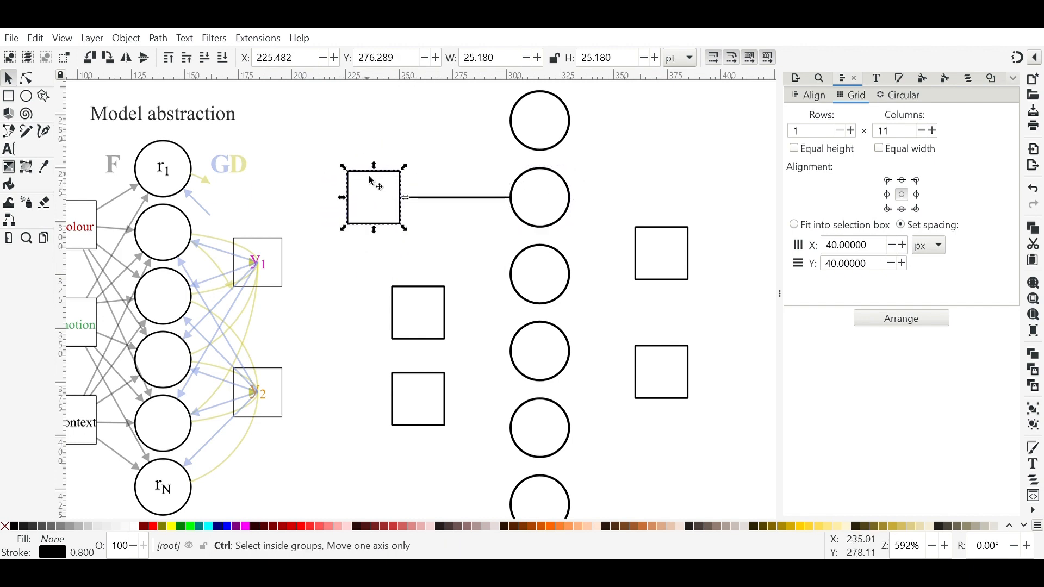
key("ctrl+z")
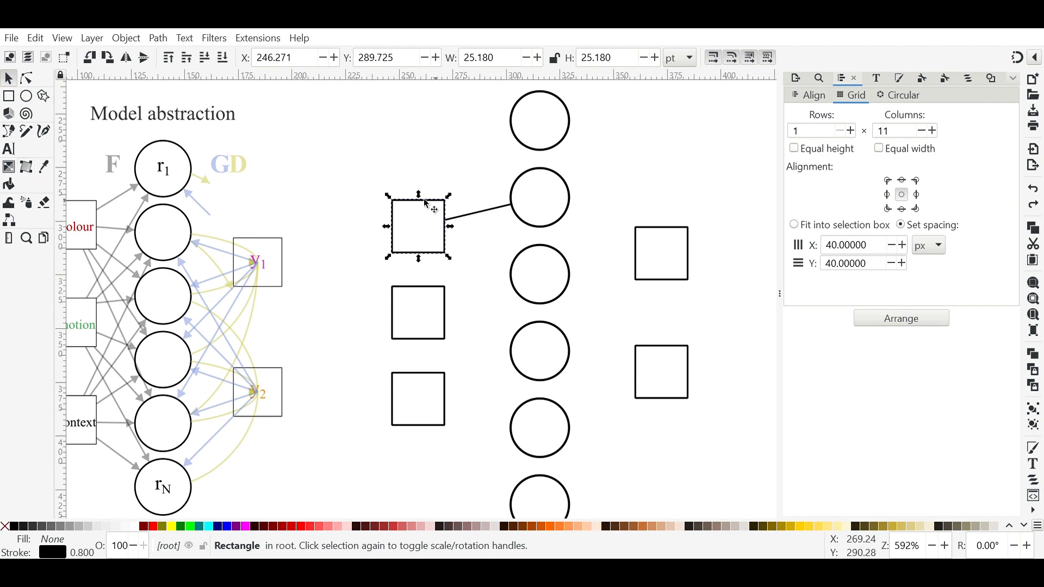
Step: Draw connectors from each of the three left squares to all six circles
left_click(15, 220)
left_click_drag(420, 311, 541, 342)
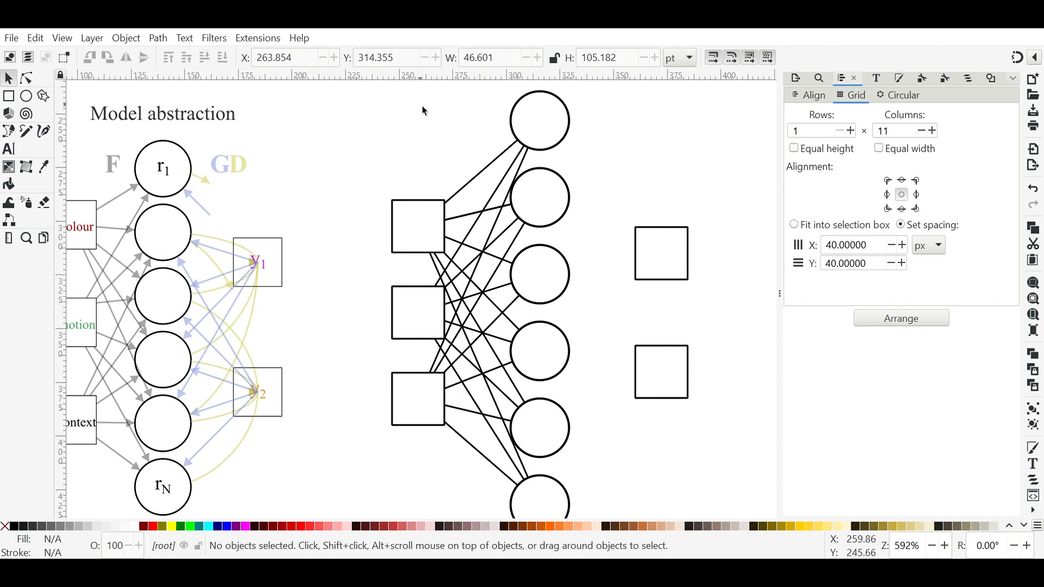
Step: Set the opacity of all connectors between the left squares and the circles to 48.8%
left_click_drag(422, 105, 542, 510)
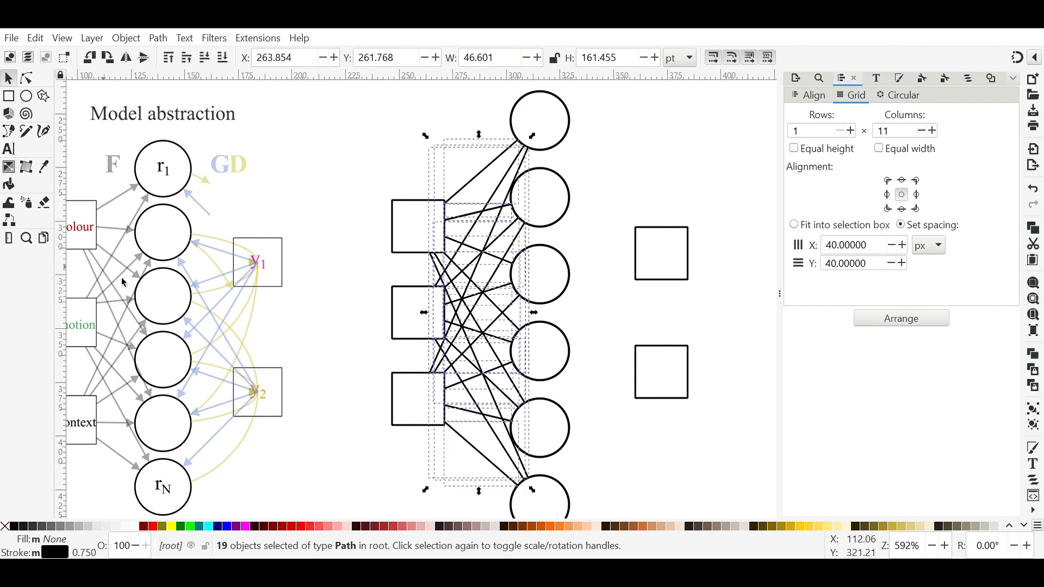
left_click(901, 77)
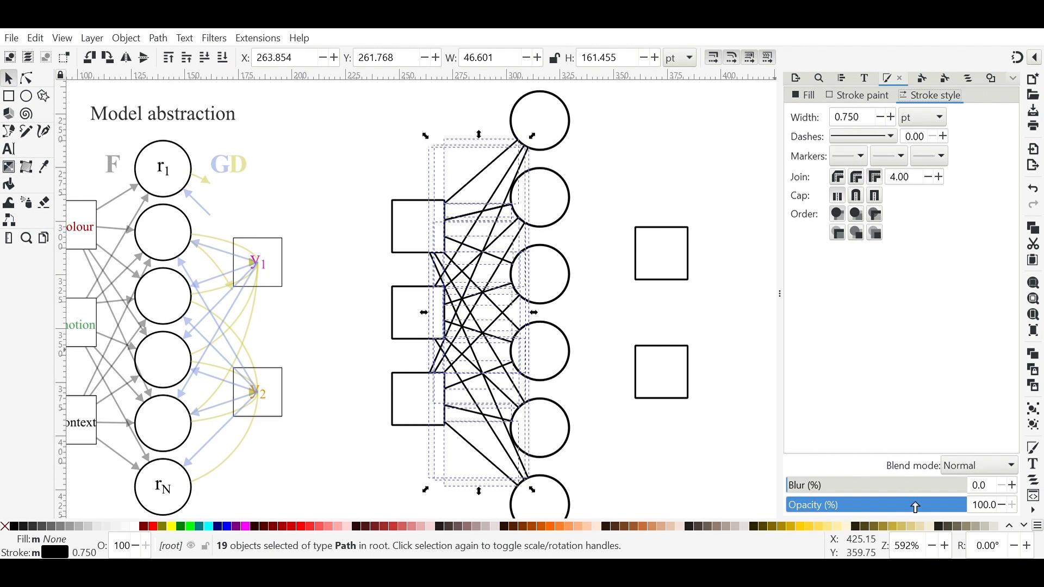
left_click_drag(913, 505, 880, 510)
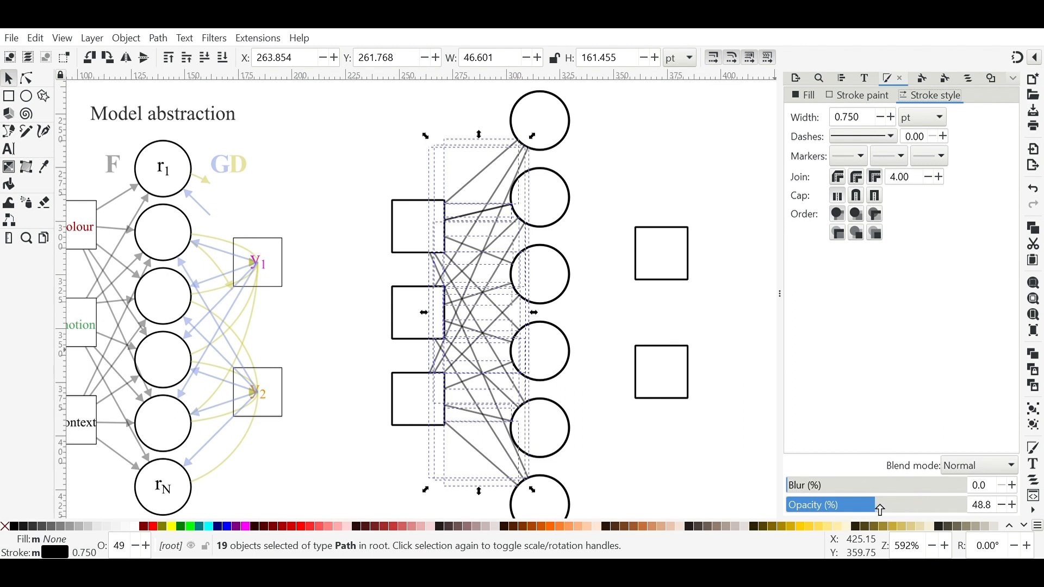
Step: Delete the duplicate connector between the upper left square and the second circle
left_click(359, 146)
left_click(479, 223)
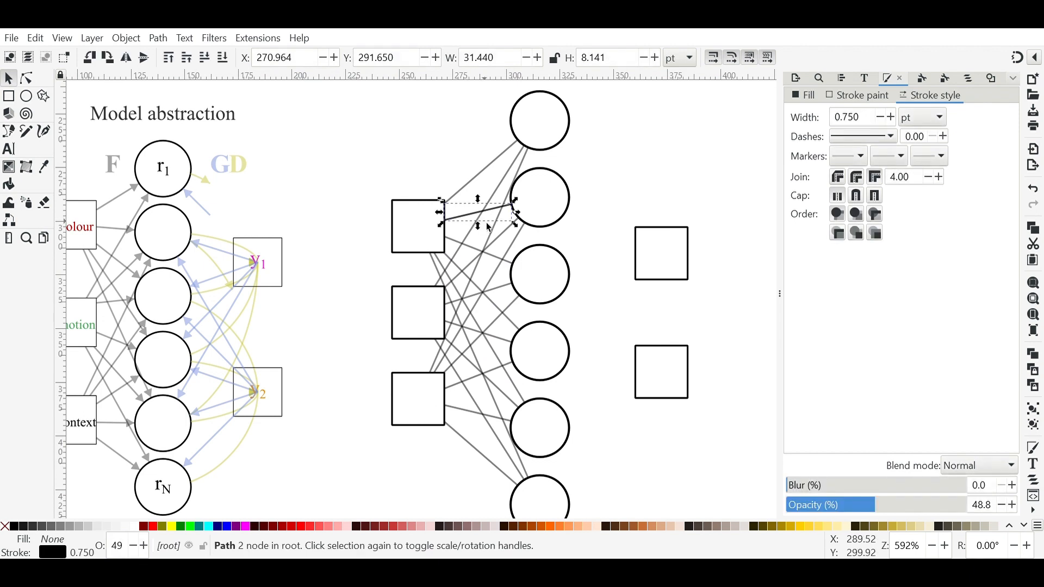
left_click(488, 224)
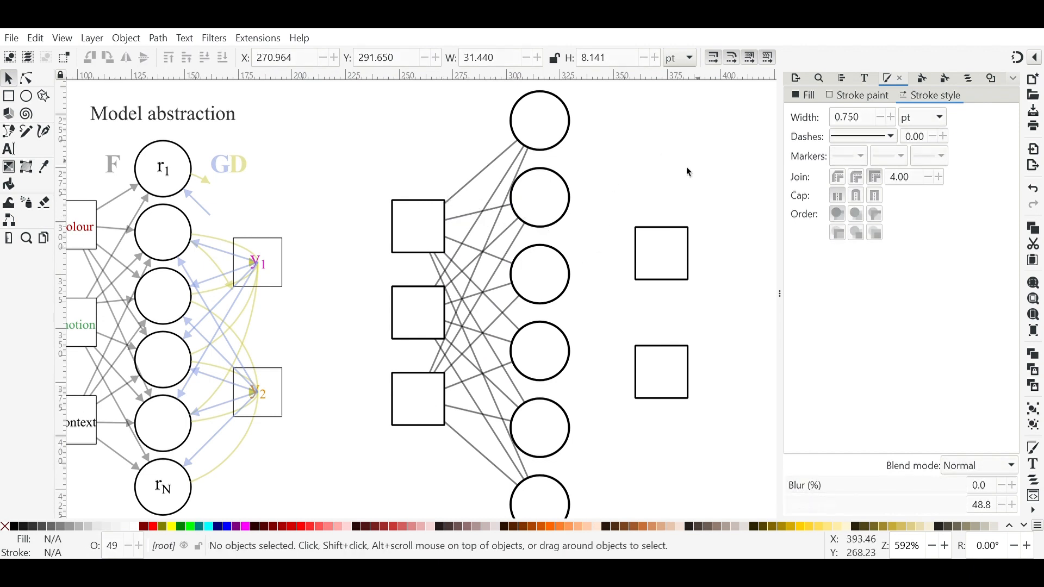
Step: Add a TriangleStart arrowhead as the end marker on all connectors between the left squares and the circles
left_click_drag(422, 134, 537, 495)
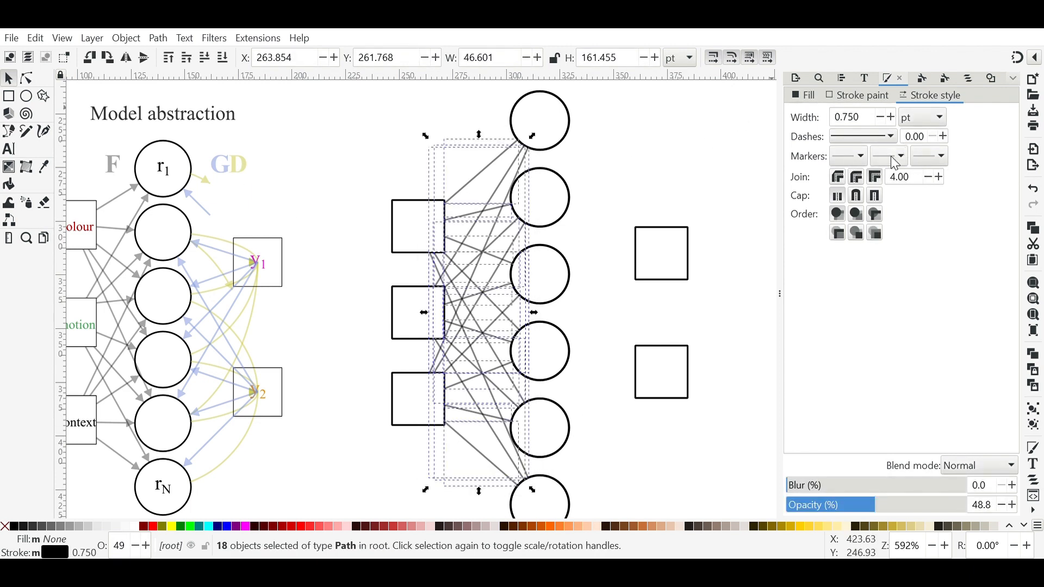
left_click(931, 157)
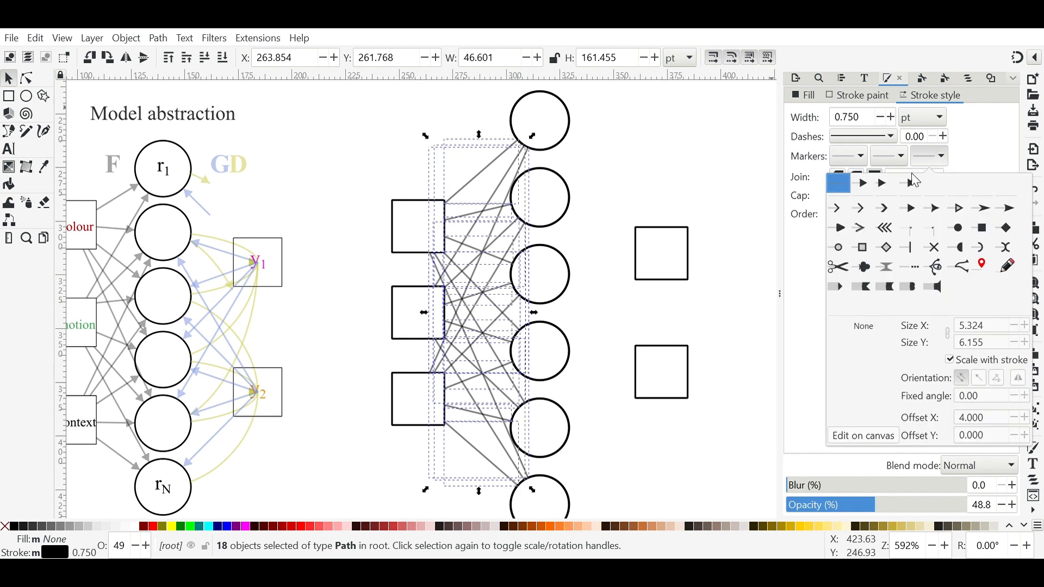
left_click(884, 187)
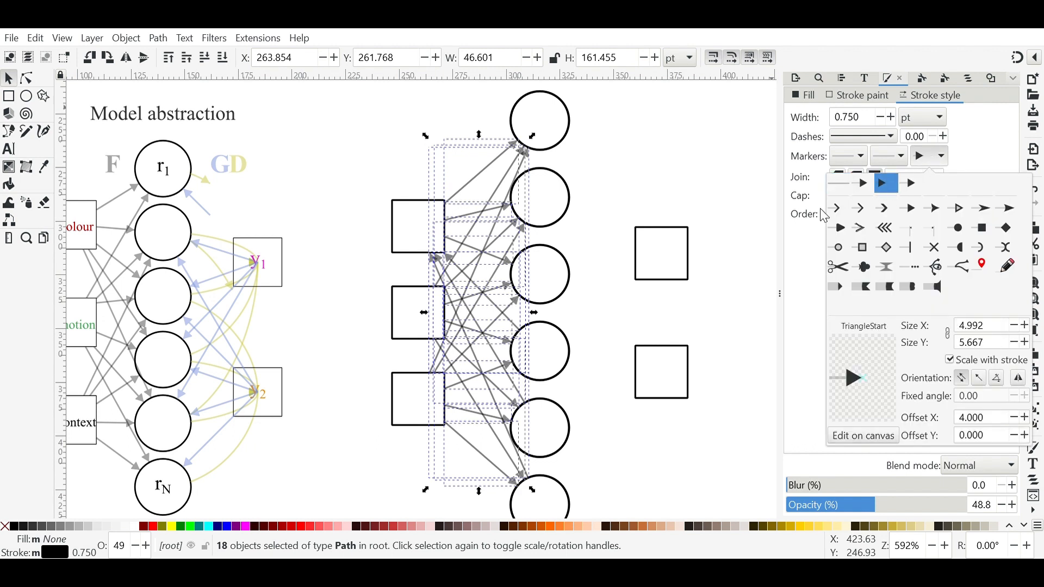
Step: Set the X offset of the TriangleStart end marker to 4.000 on all connectors between the left squares and the circles
left_click(696, 174)
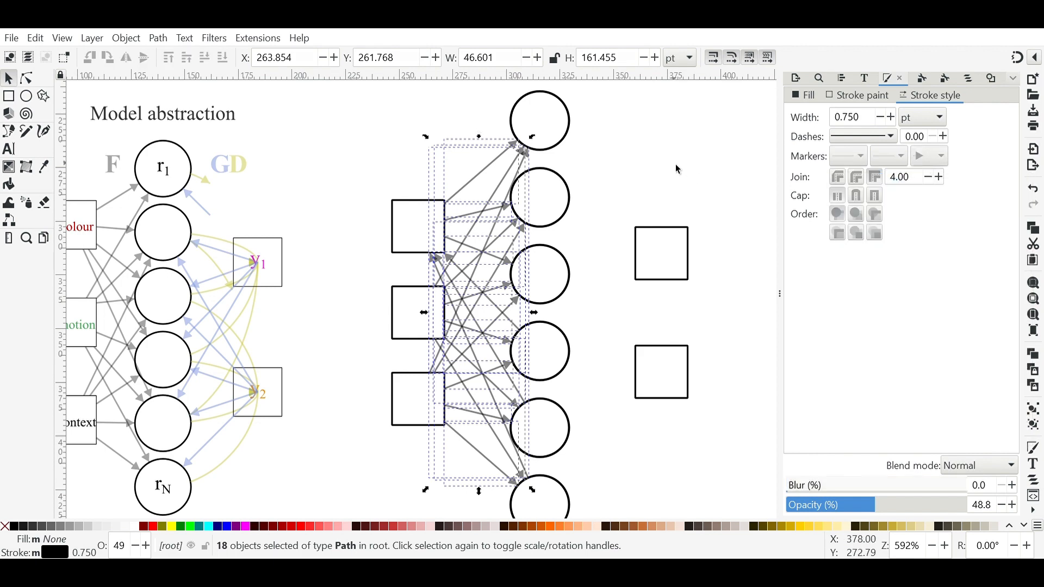
left_click(675, 164)
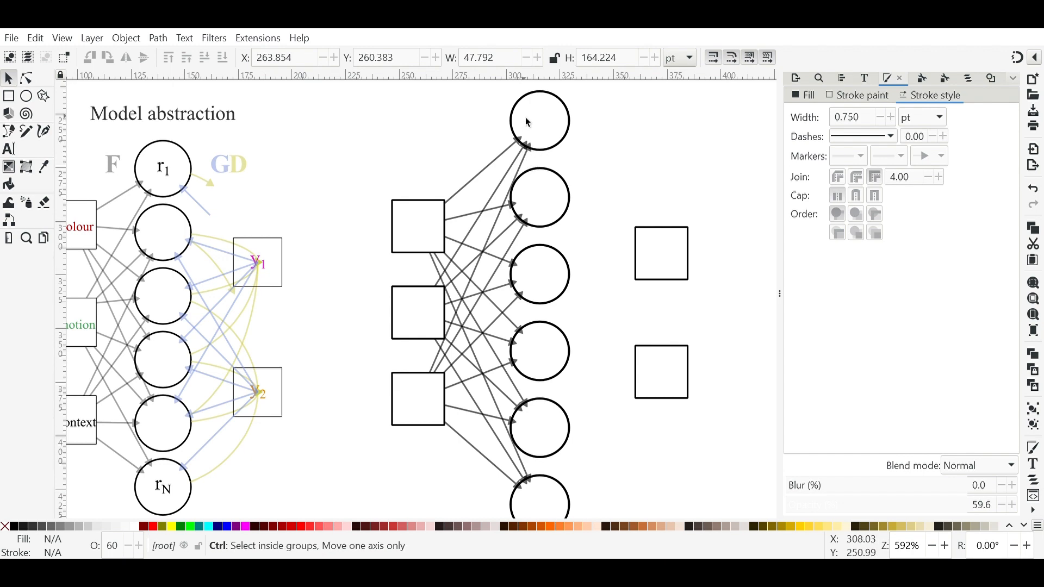
scroll(522, 125, "up", 3)
scroll(515, 173, "down", 2)
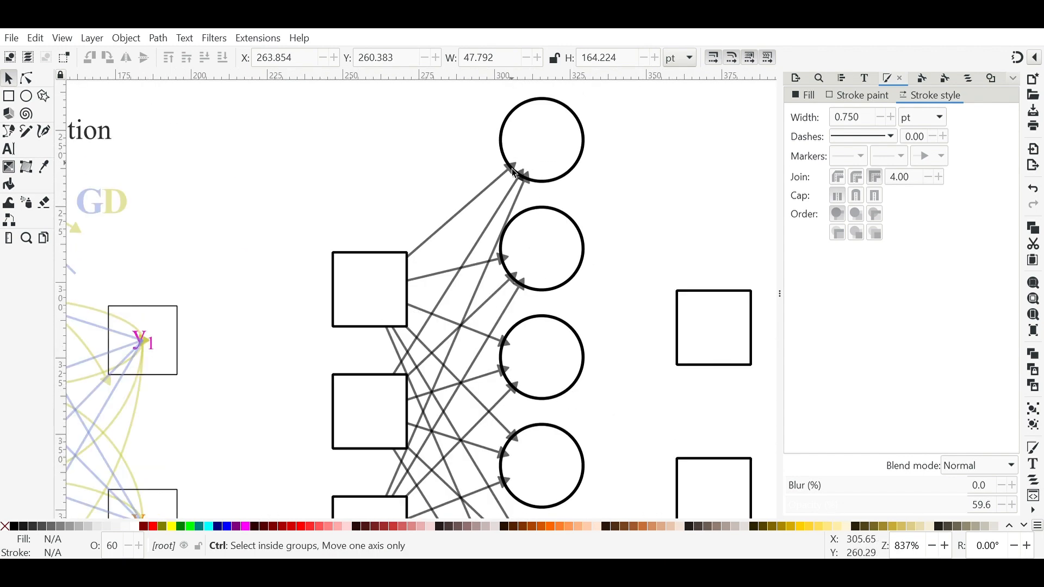
scroll(515, 173, "down", 3)
scroll(488, 212, "up", 1)
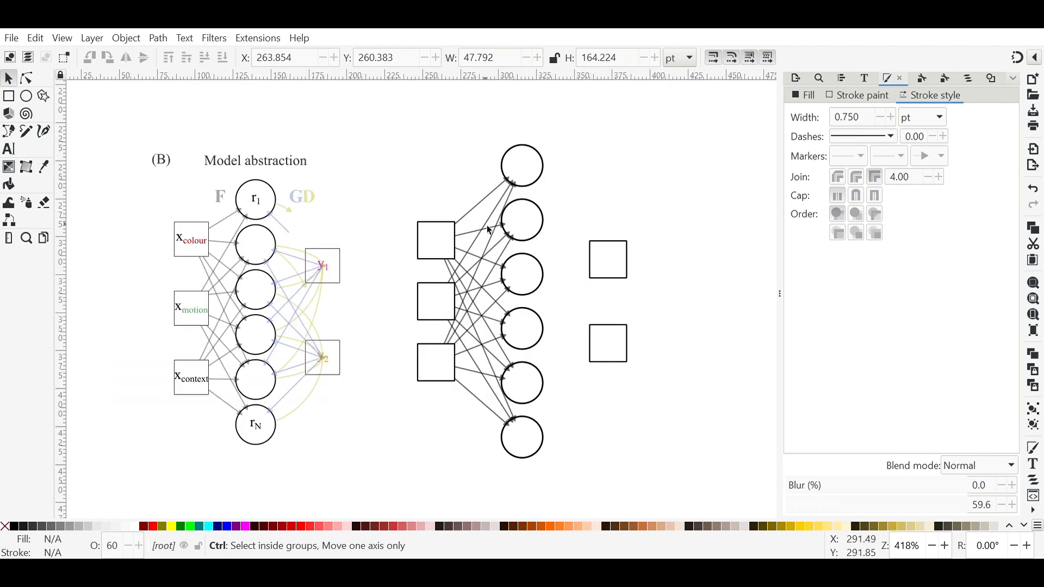
scroll(486, 227, "up", 1)
left_click_drag(423, 126, 546, 508)
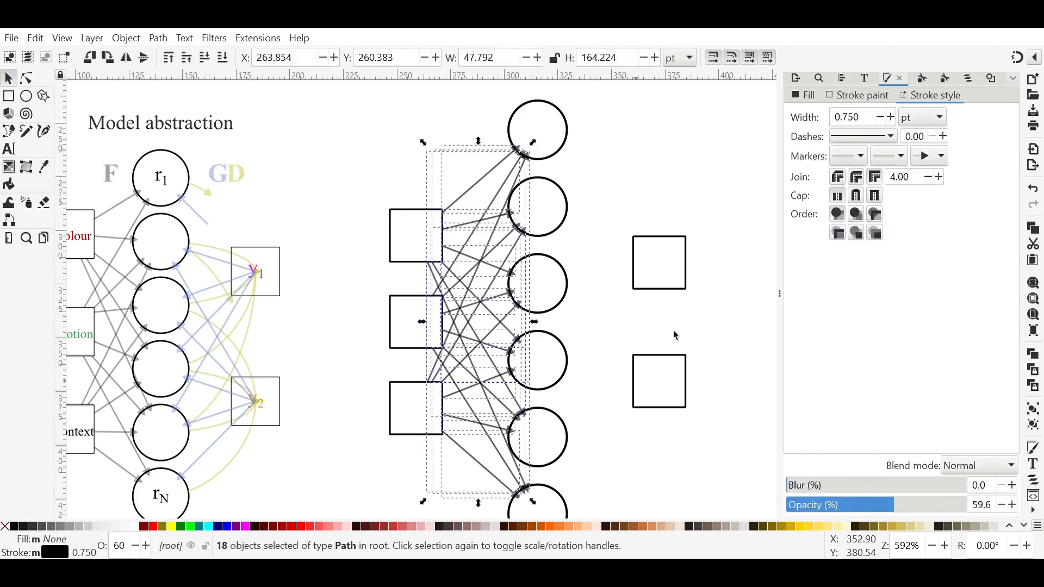
left_click(937, 161)
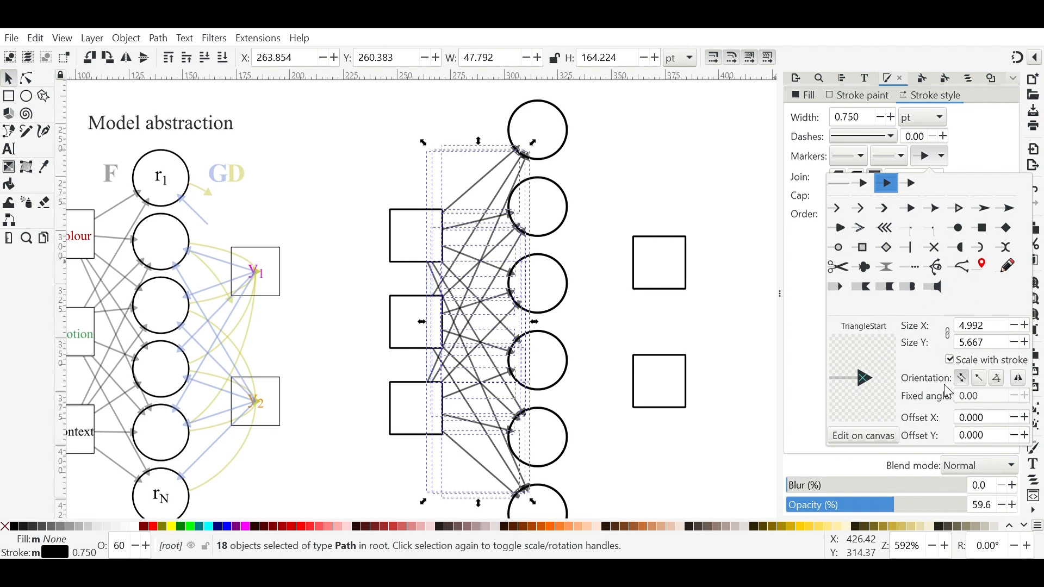
left_click(1026, 418)
left_click(1025, 418)
left_click(1027, 418)
left_click(1027, 418)
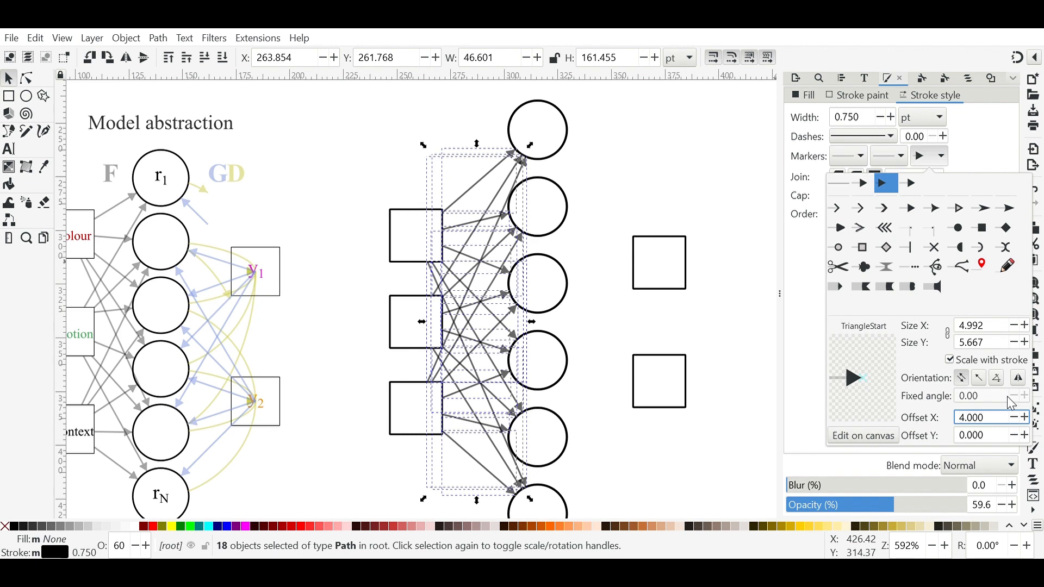
left_click(701, 153)
left_click(696, 161)
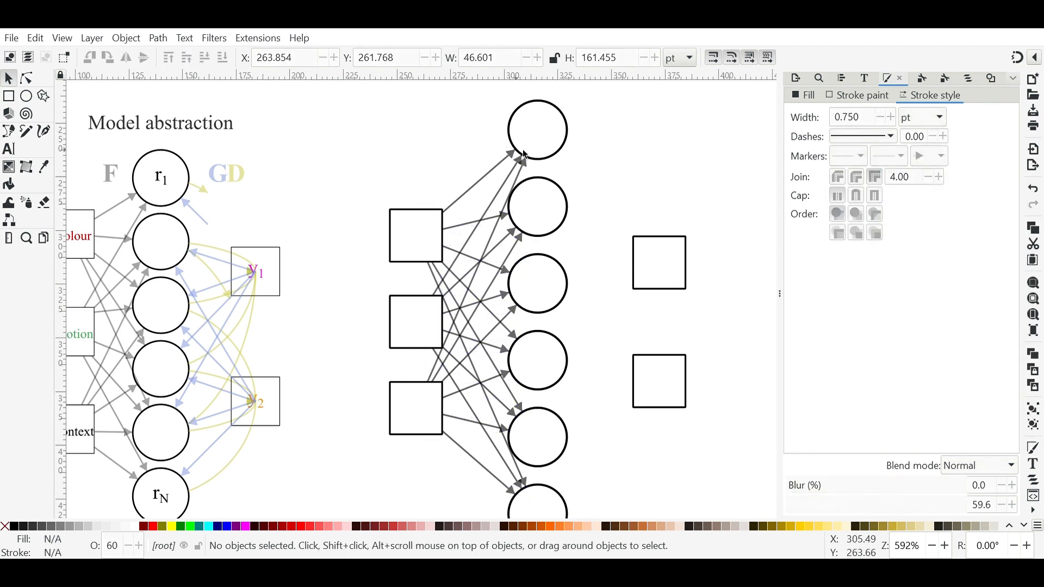
Step: Add a text box containing "F" above the left squares, beside the uppermost circle
scroll(629, 213, "down", 1)
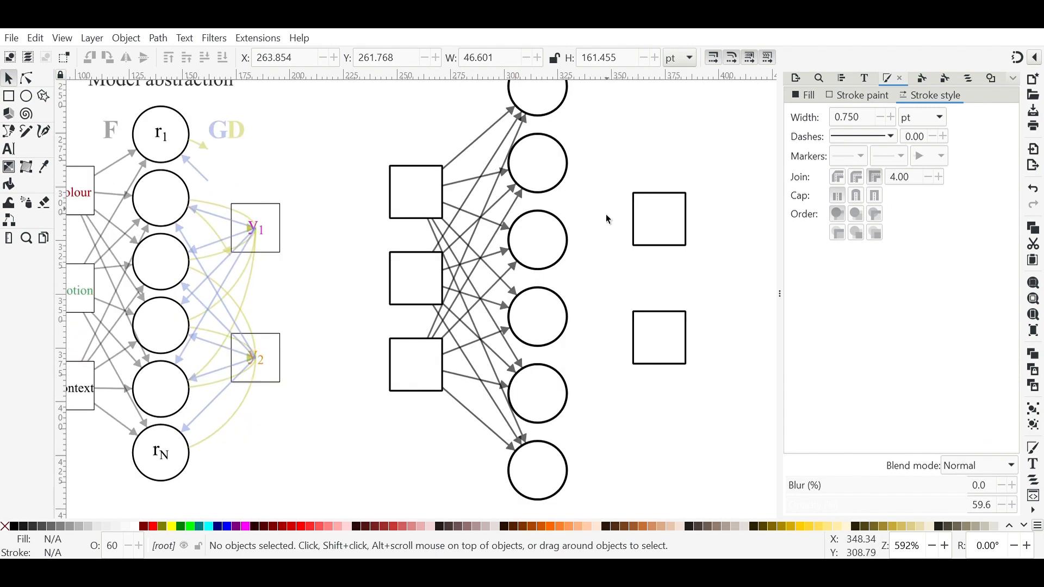
scroll(560, 229, "up", 1)
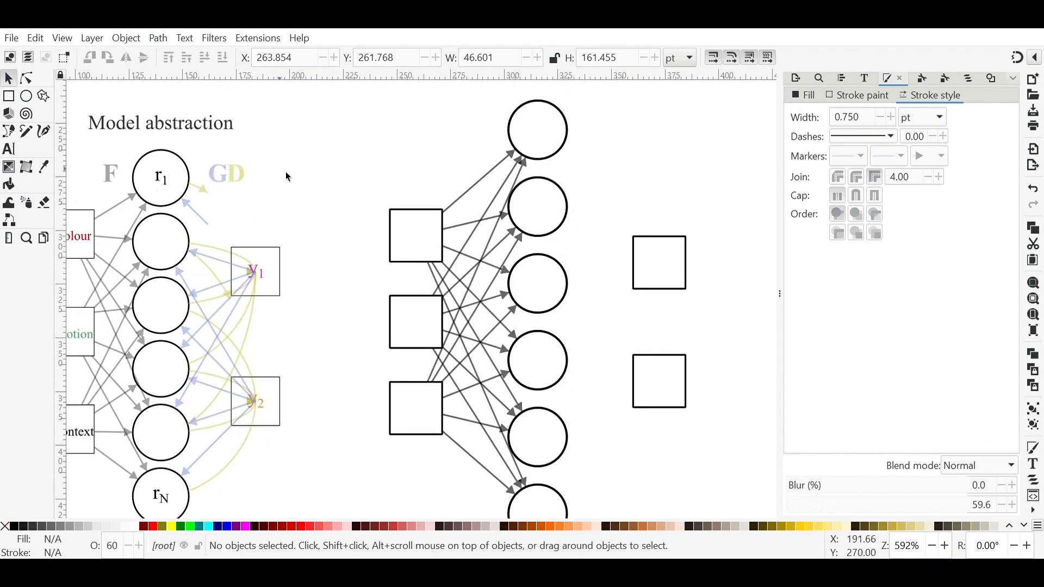
left_click(8, 153)
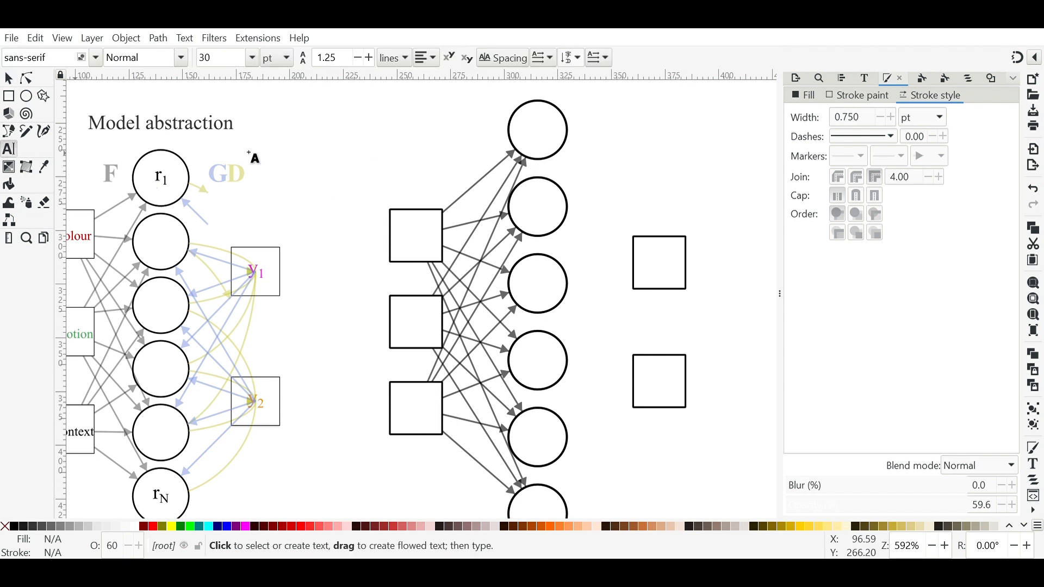
left_click_drag(435, 114, 492, 160)
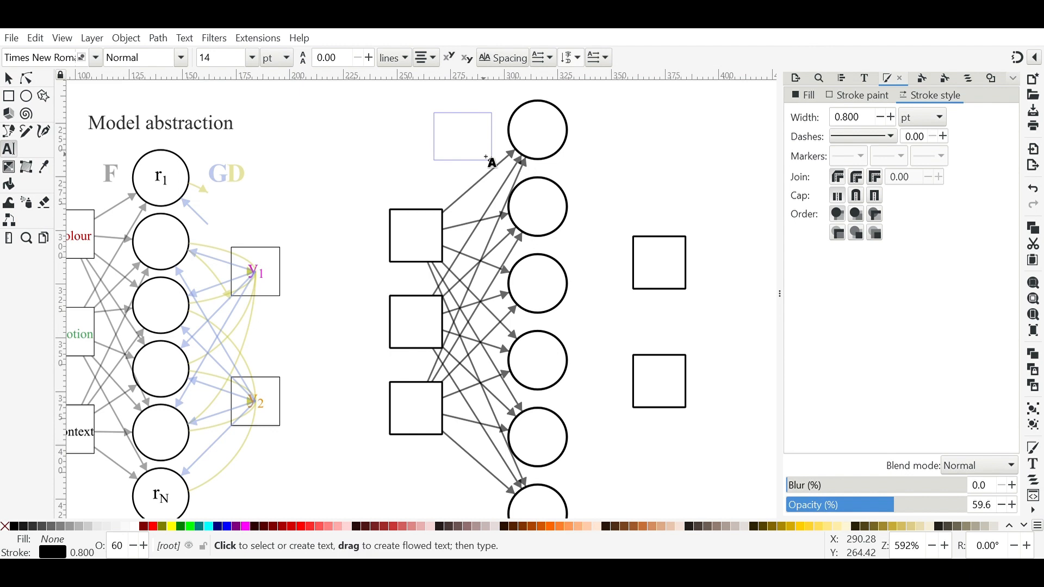
type("F")
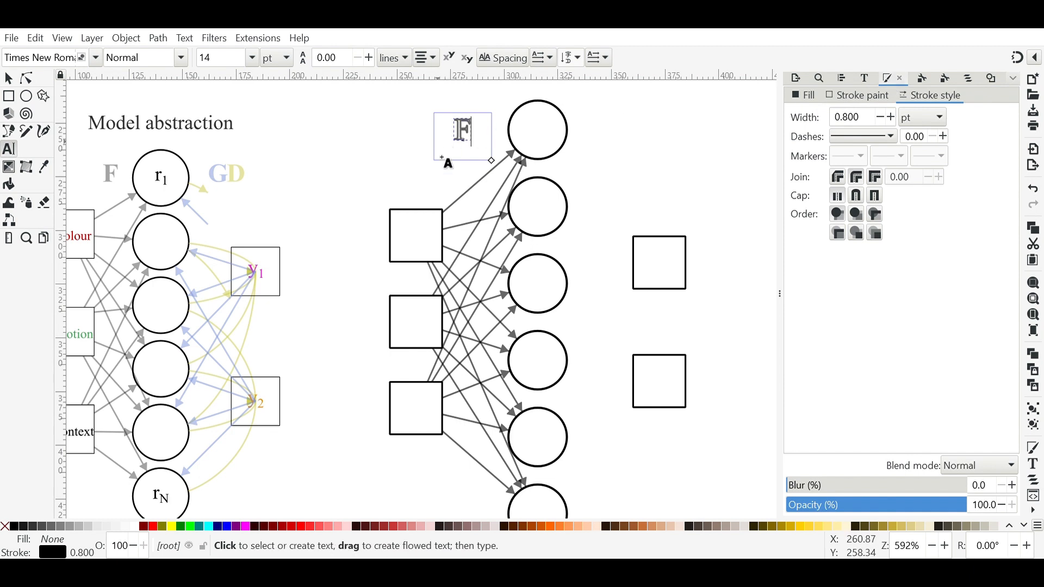
Step: Remove the stroke from the "F" label and give it a flat black fill
left_click(804, 95)
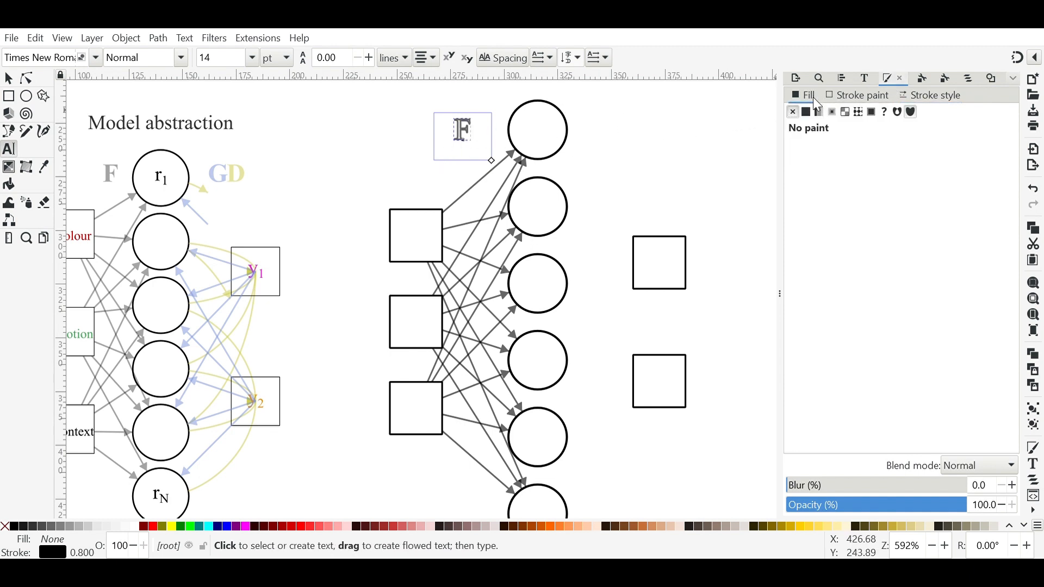
left_click(870, 98)
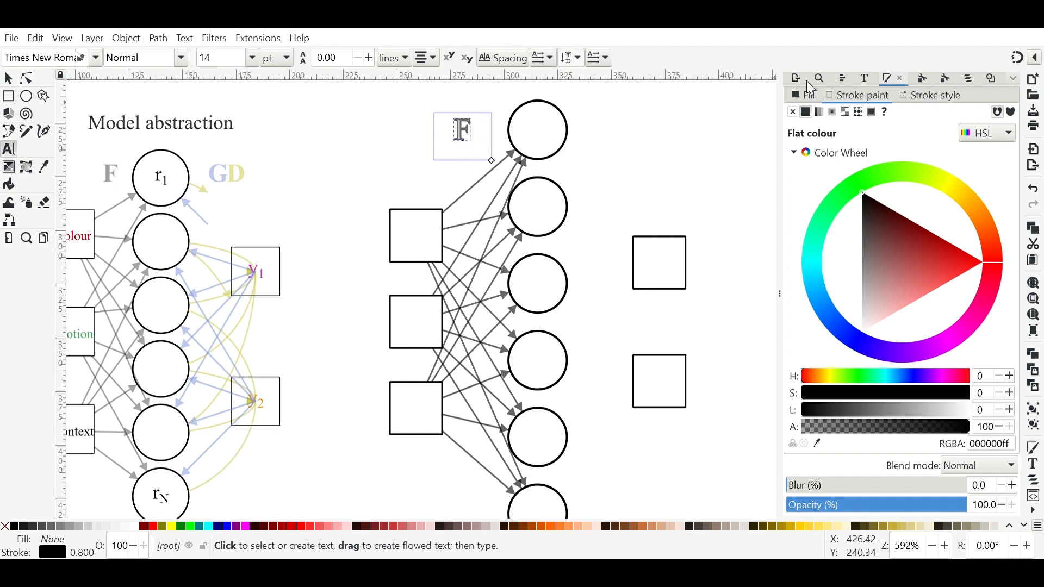
left_click(795, 113)
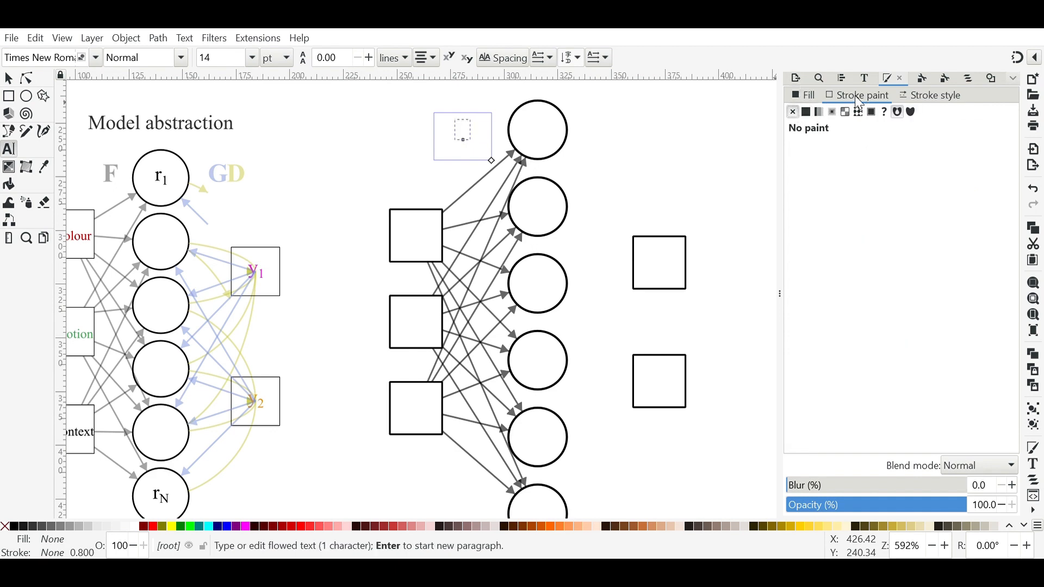
left_click(804, 97)
left_click(808, 113)
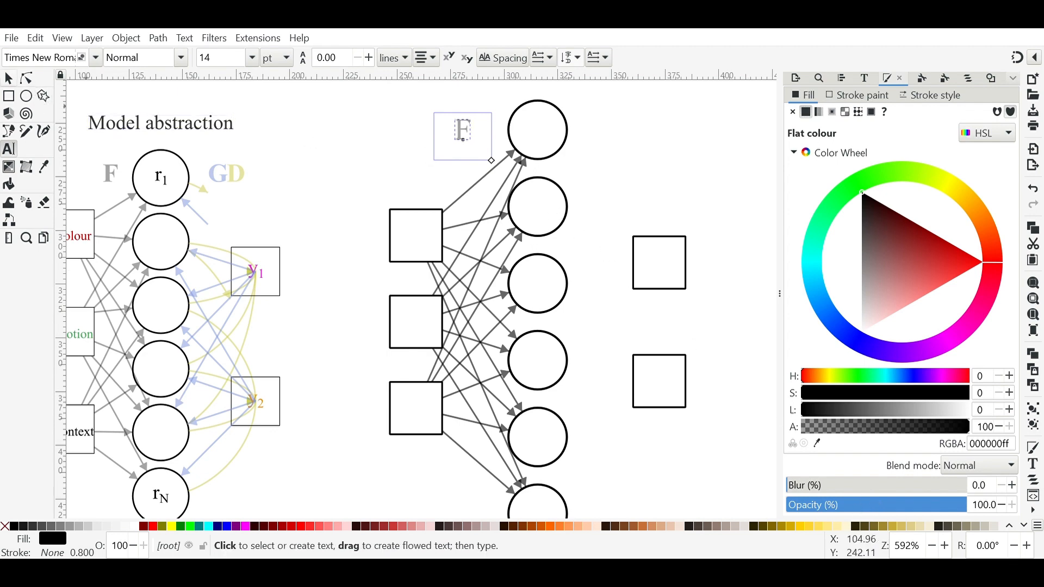
Step: Set the opacity of the "F" label to 44.3%
left_click(10, 79)
left_click(667, 143)
left_click(468, 132)
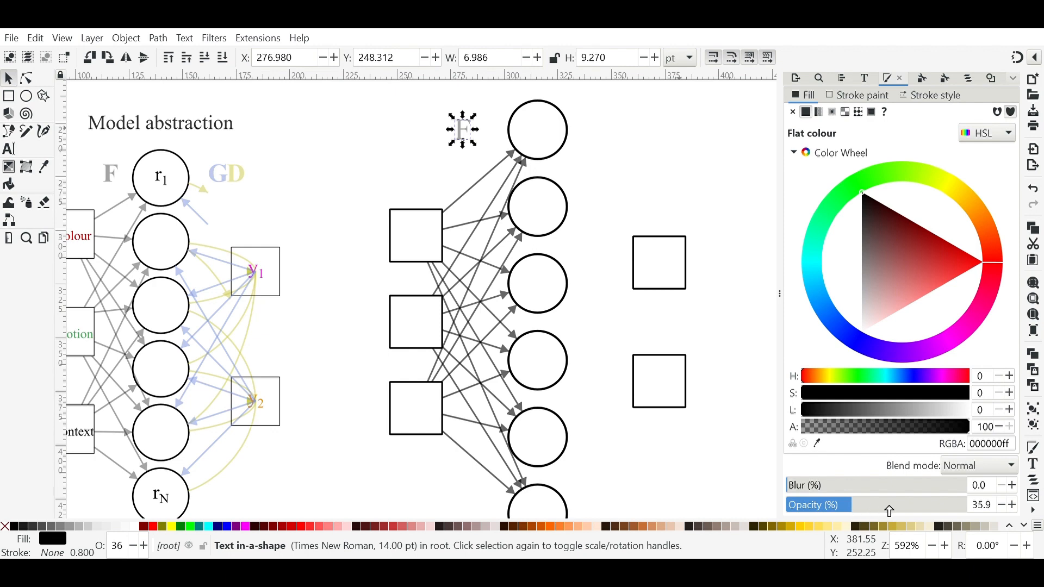
left_click_drag(890, 511, 868, 512)
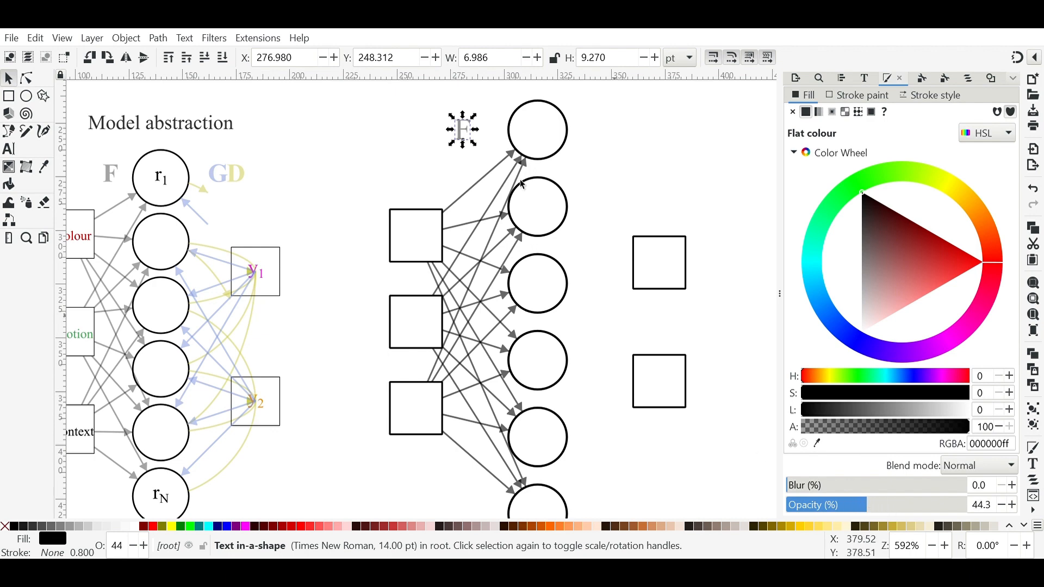
Step: Make the "F" label bold
left_click(16, 150)
double_click(470, 133)
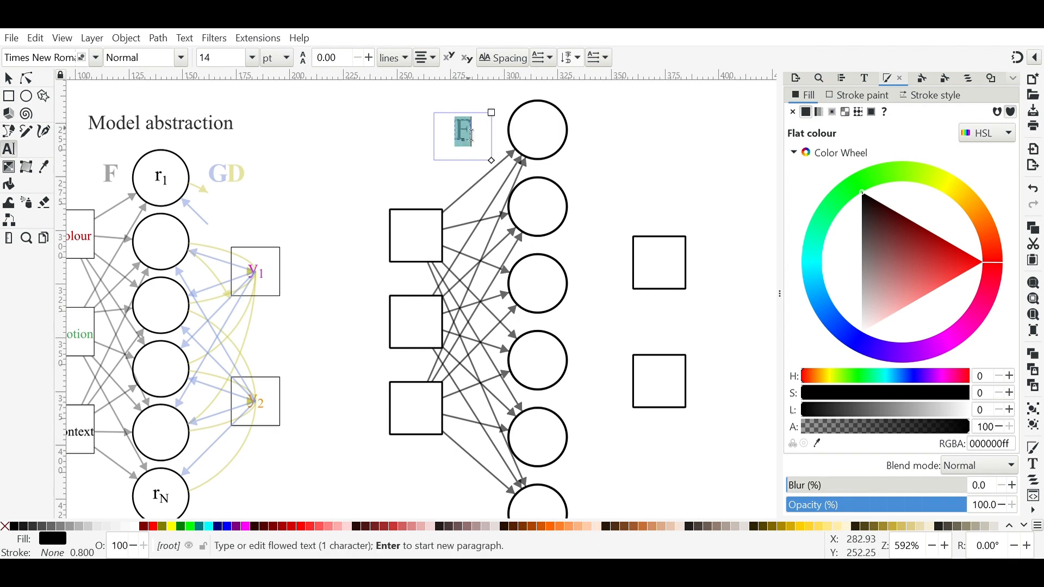
key("ctrl+b")
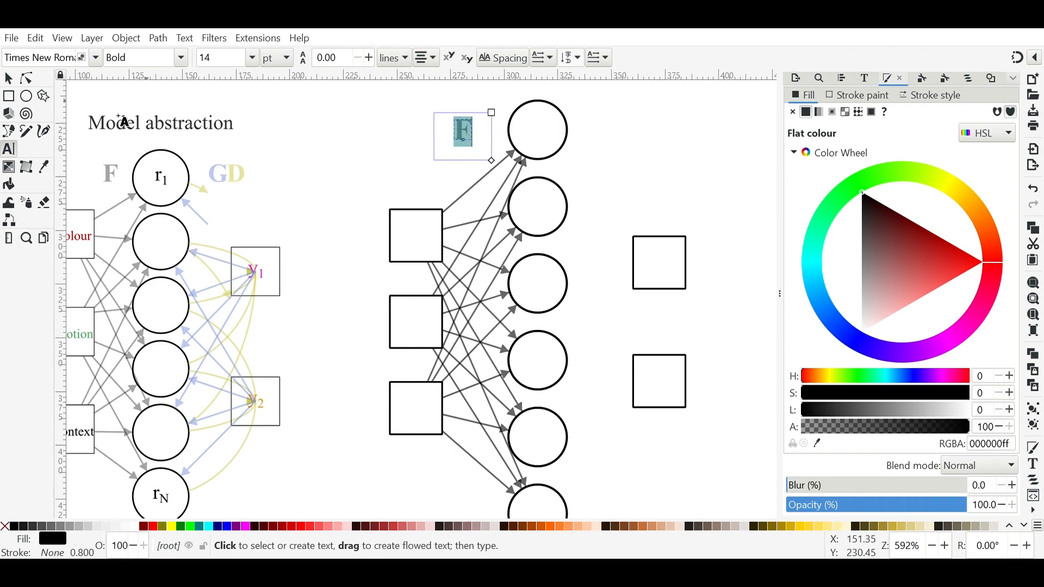
left_click(9, 79)
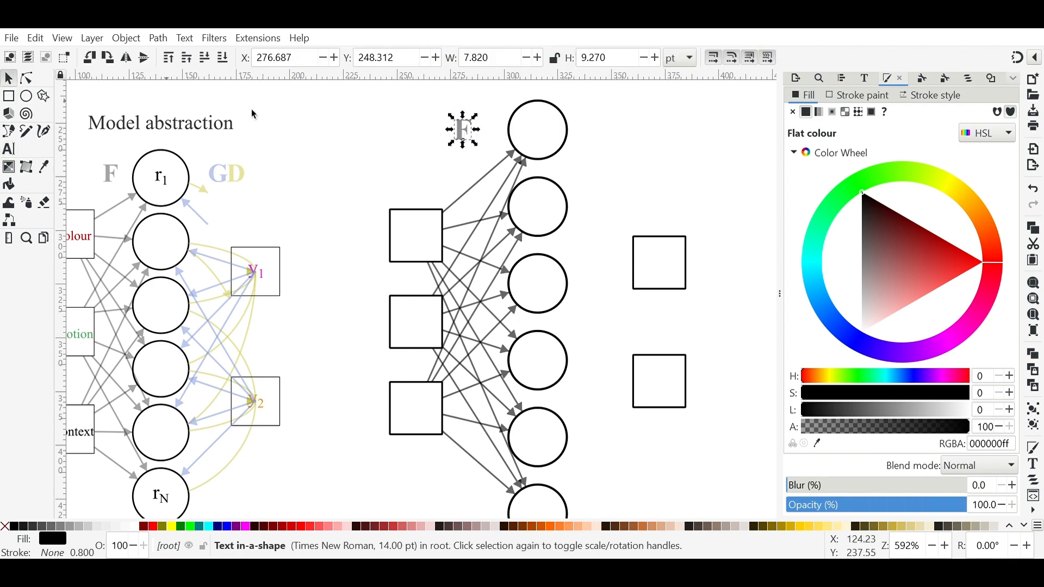
left_click(501, 147)
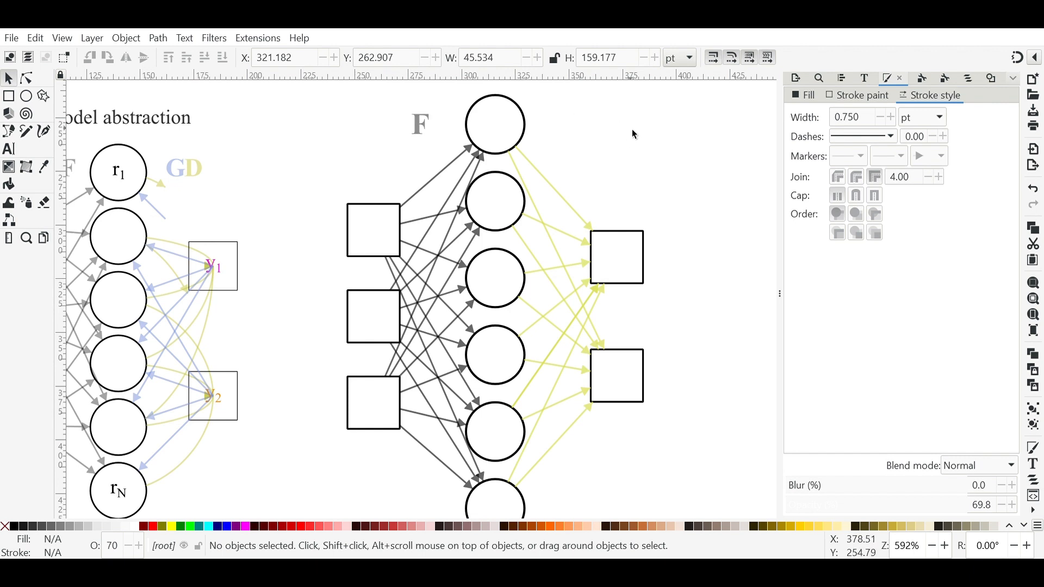
Step: Make all yellow connectors between the circles and the two right squares orthogonal with a curvature of 100
left_click_drag(632, 129, 509, 508)
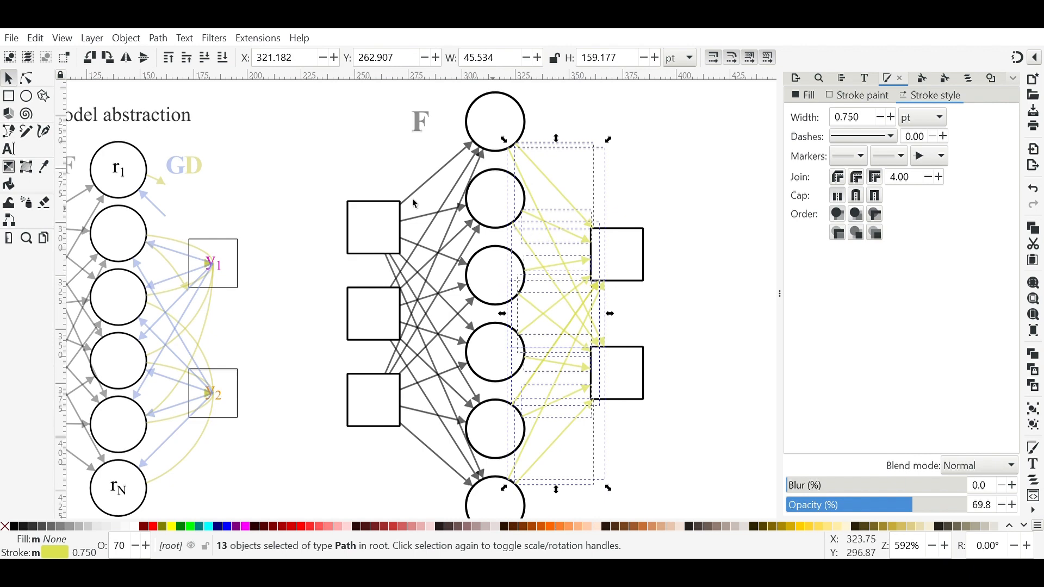
left_click(8, 219)
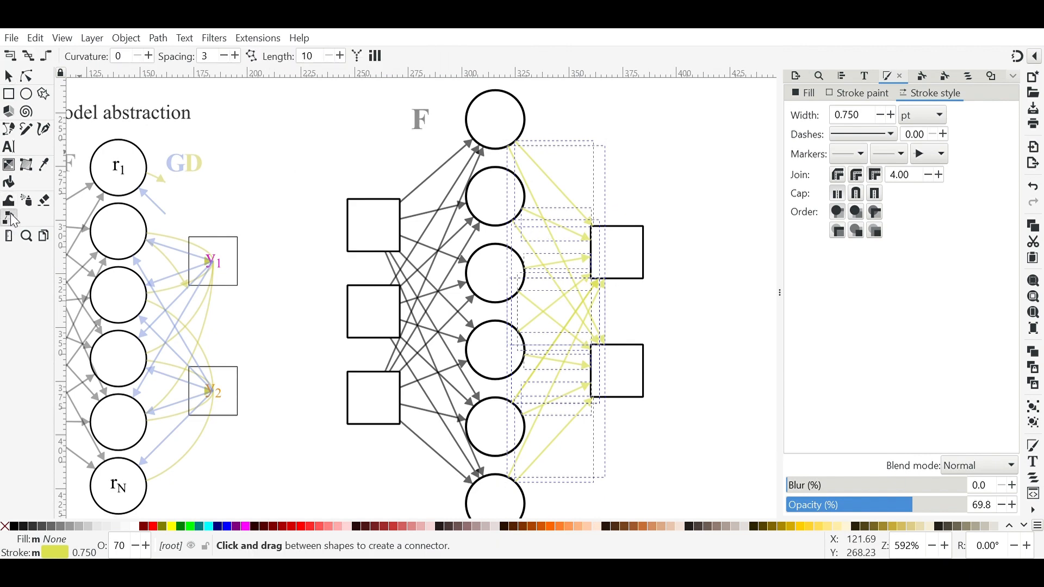
left_click(134, 63)
key("BackSpace")
type("100")
key("Return")
left_click(48, 58)
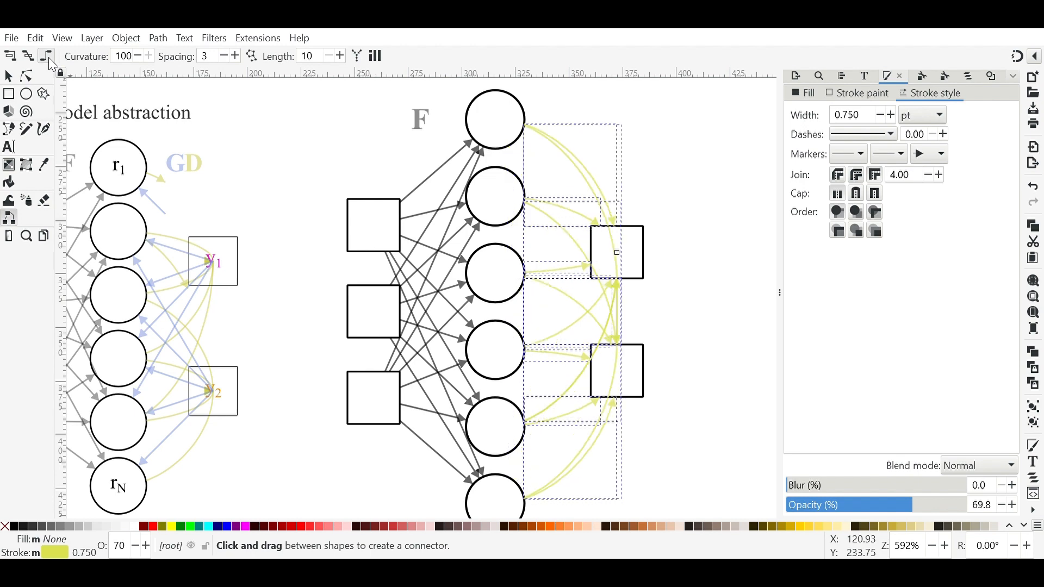
left_click(10, 77)
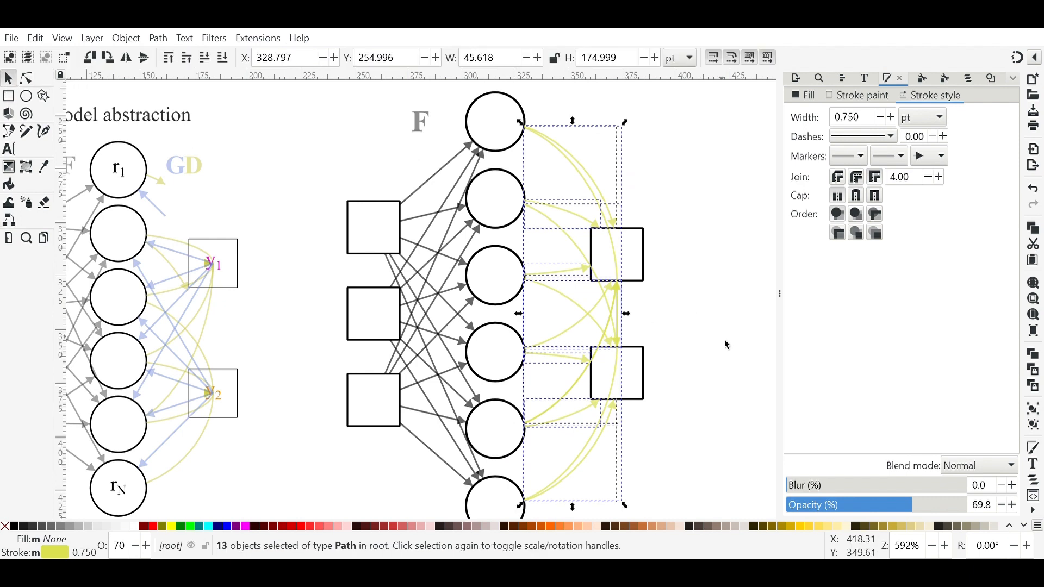
left_click(609, 253)
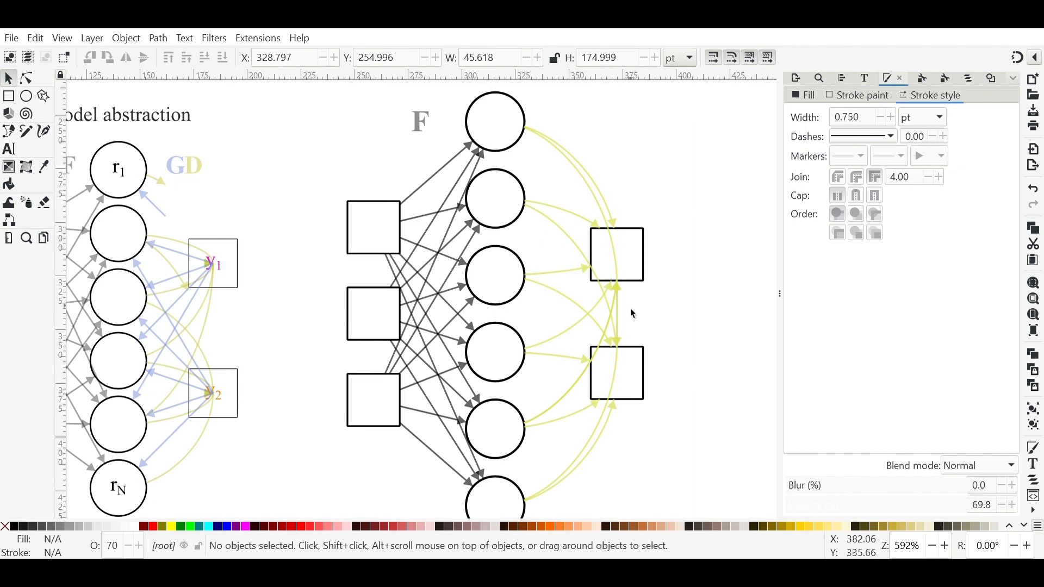
Step: Make the connectors avoid the two right squares
left_click_drag(663, 419, 581, 199)
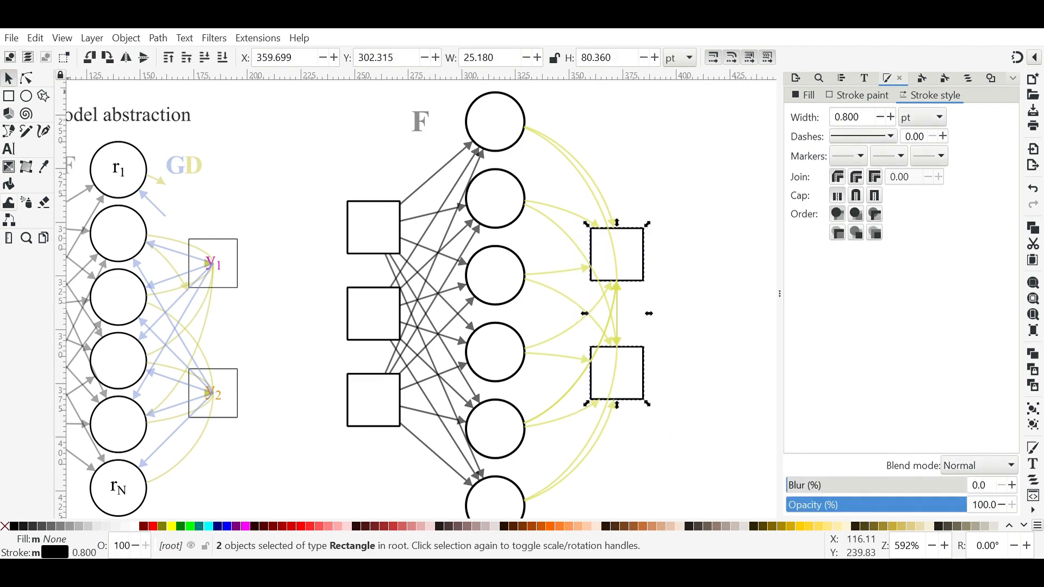
left_click(9, 218)
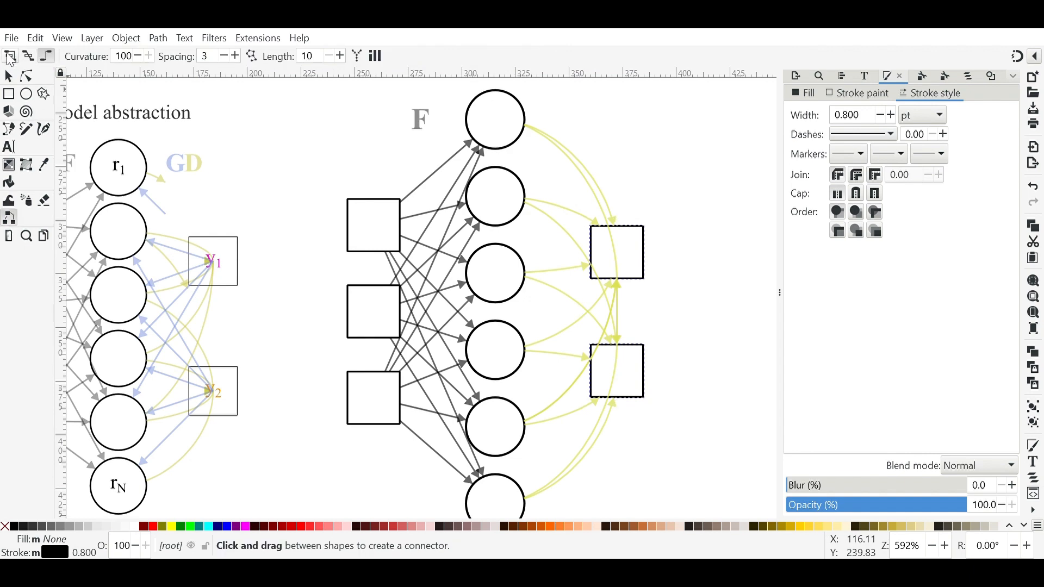
left_click(10, 56)
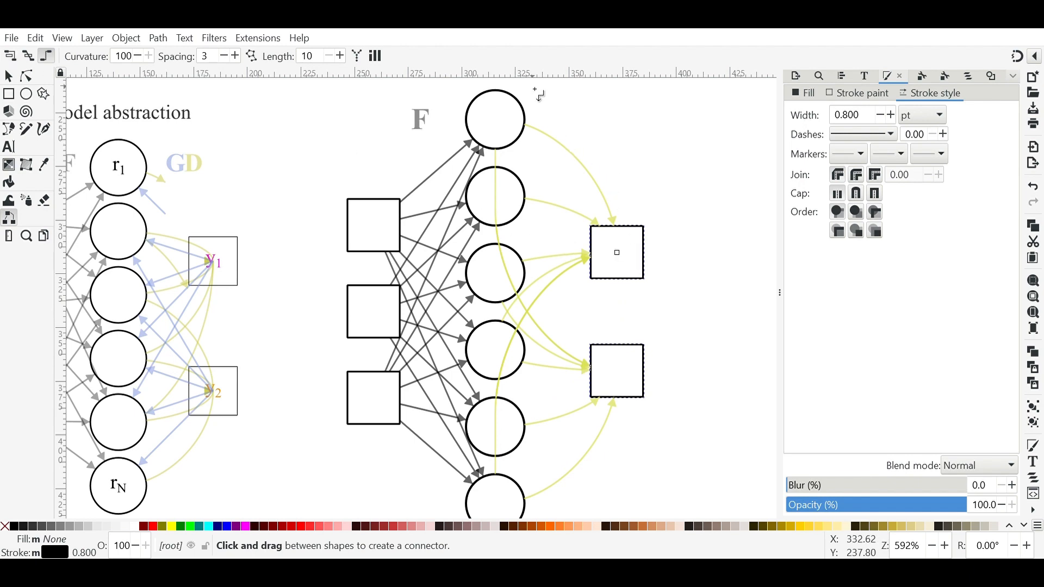
left_click(8, 77)
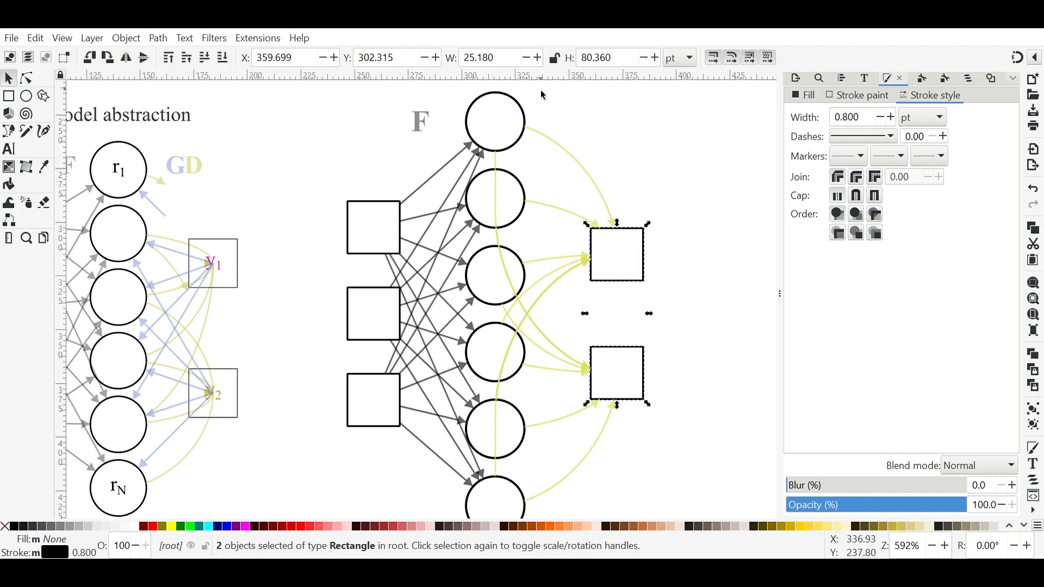
Step: Make the connectors avoid all six circles
left_click_drag(542, 93, 459, 347)
scroll(462, 288, "up", 5)
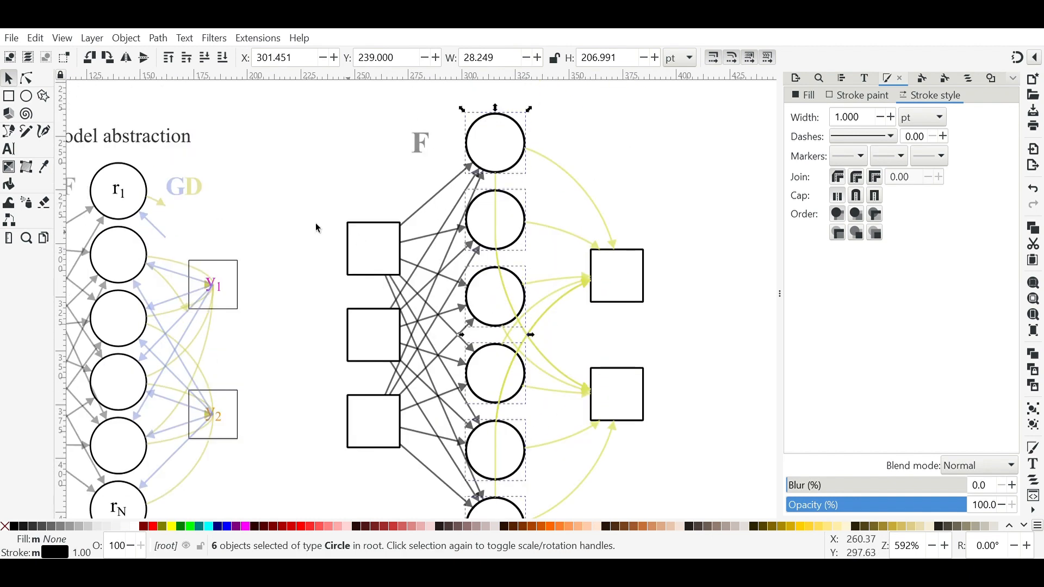
left_click(9, 218)
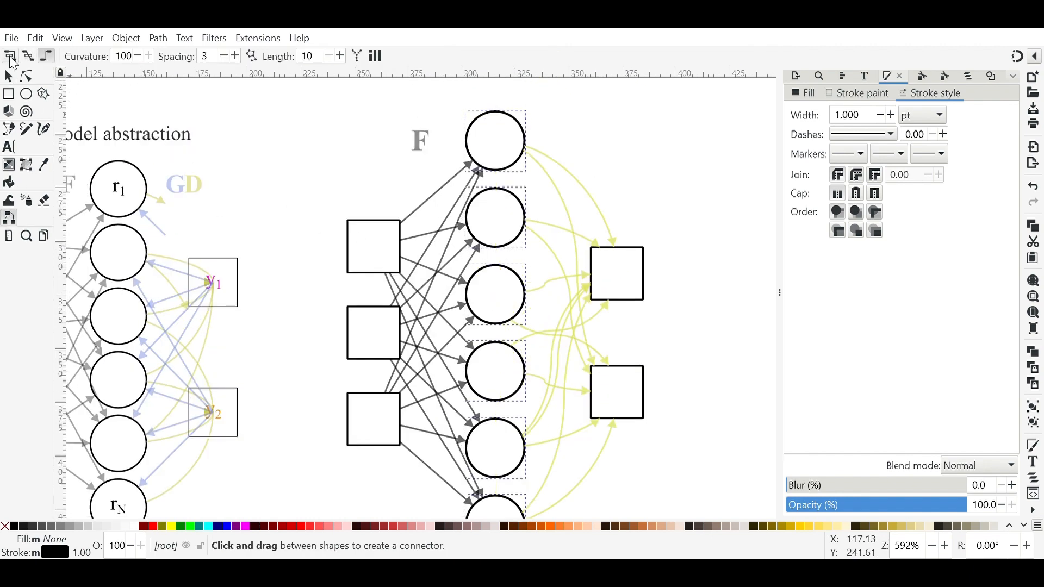
left_click(10, 56)
left_click(9, 78)
Step: Add a "D" text label above the two right squares
left_click(556, 417)
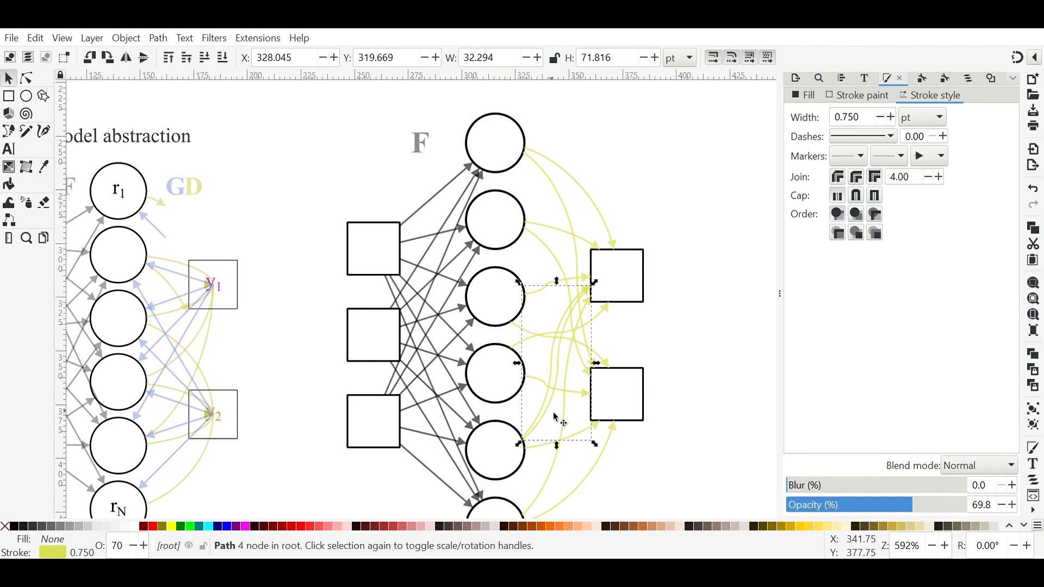
left_click(600, 412)
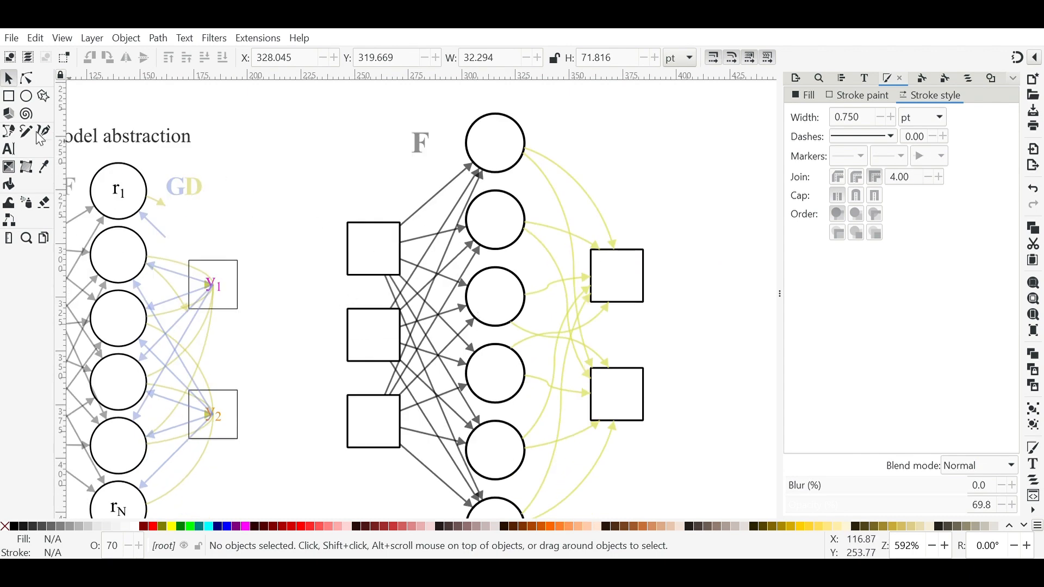
left_click(9, 149)
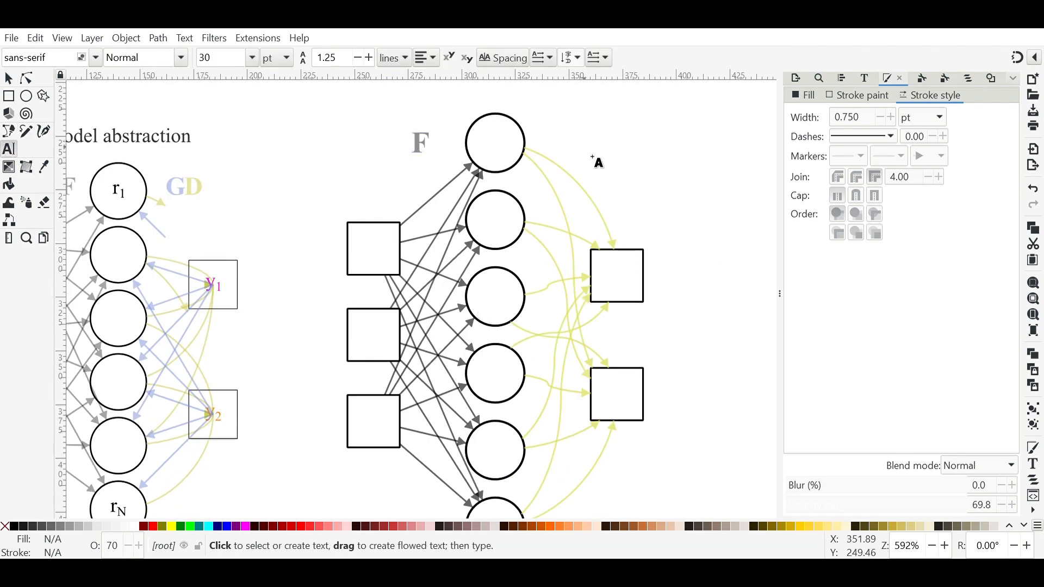
left_click_drag(573, 134, 613, 177)
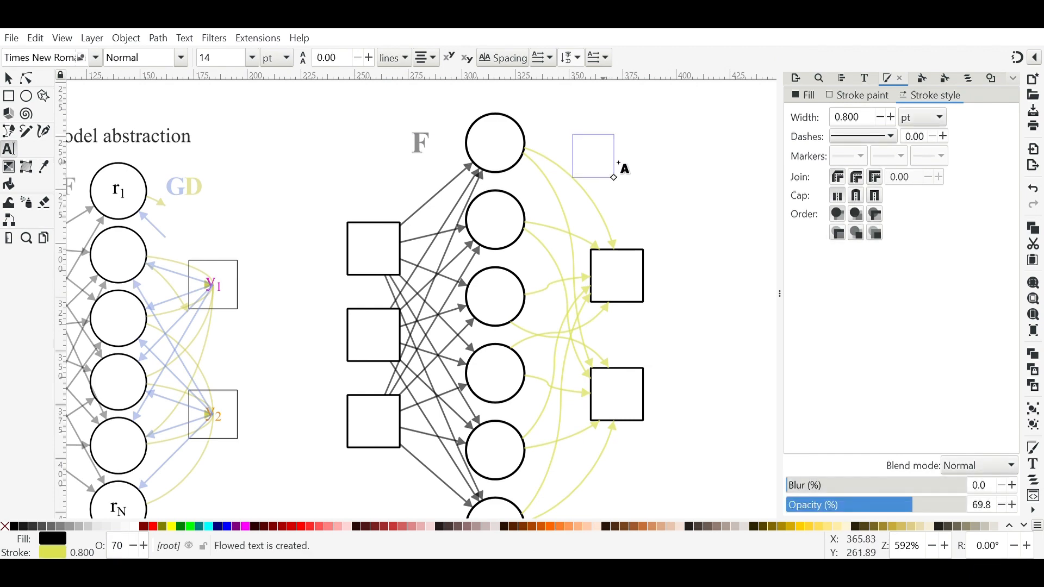
type("D")
Step: Remove the "D" label's stroke and fill it with the yellow sampled from the curved connectors
left_click(846, 97)
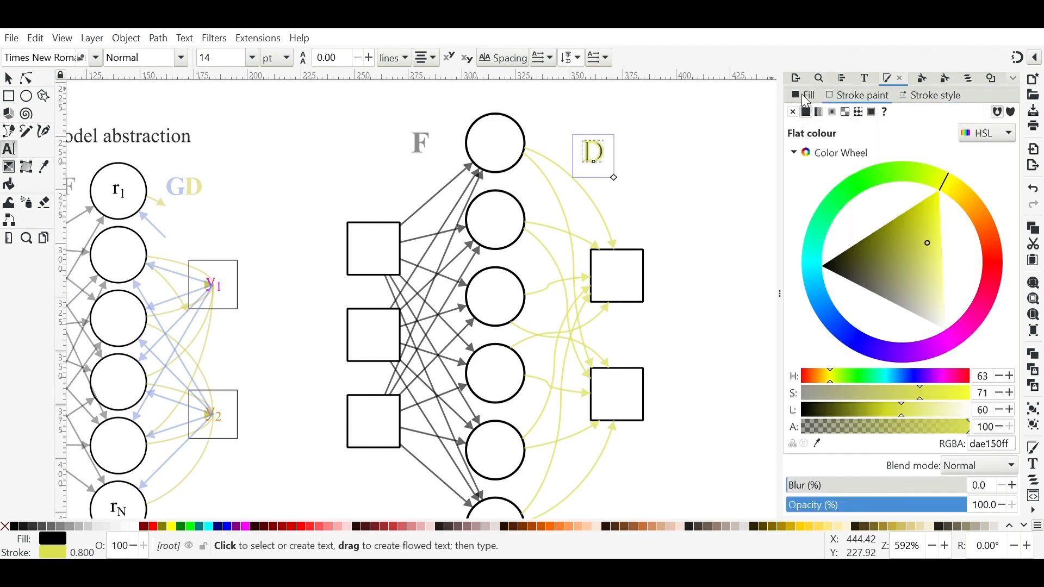
left_click(806, 97)
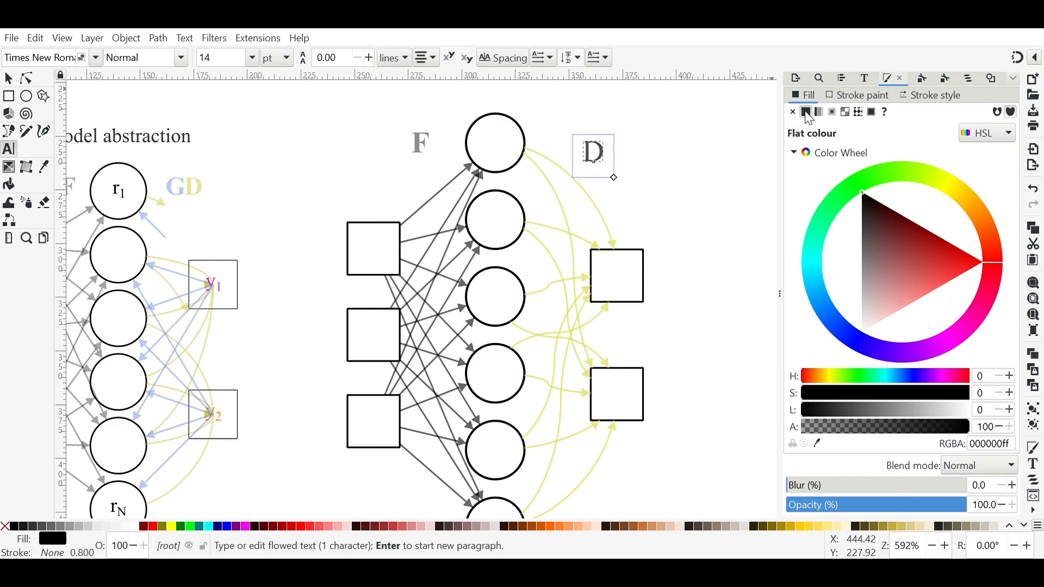
left_click_drag(939, 182, 961, 199)
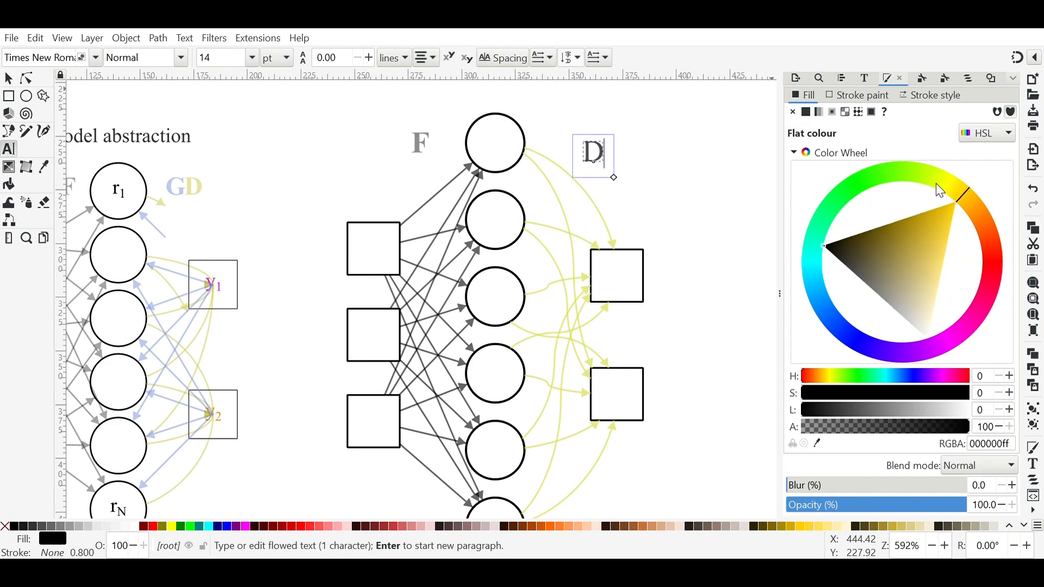
left_click(45, 168)
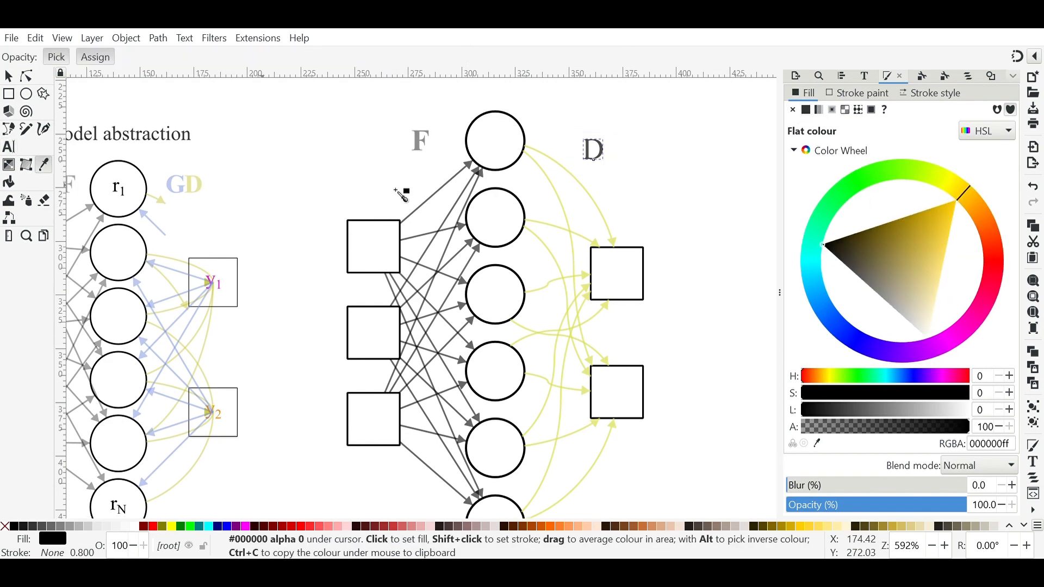
left_click(620, 248)
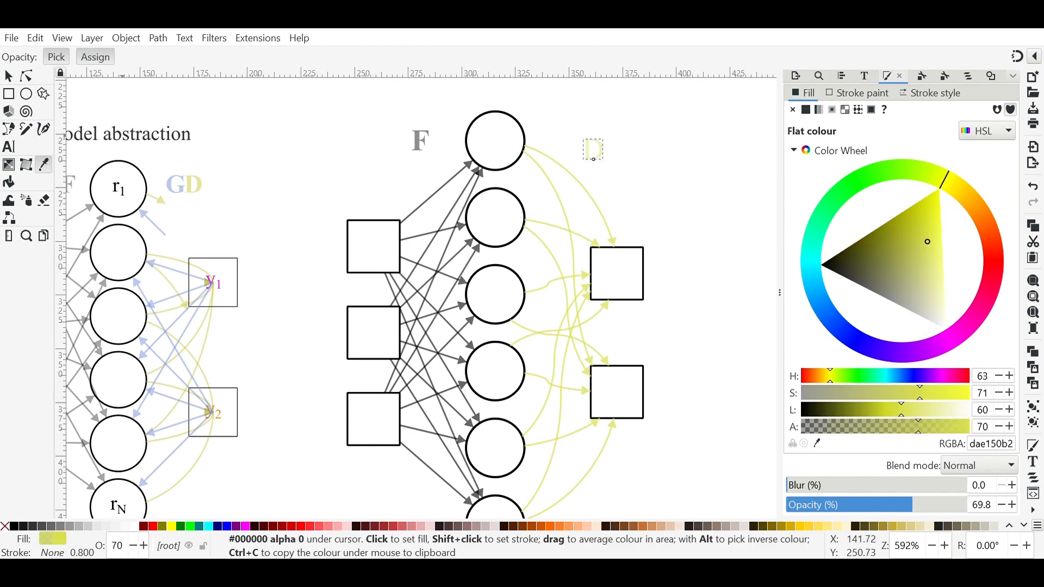
Step: Make the "D" label bold and move it slightly to the right above the upper right square
left_click(9, 147)
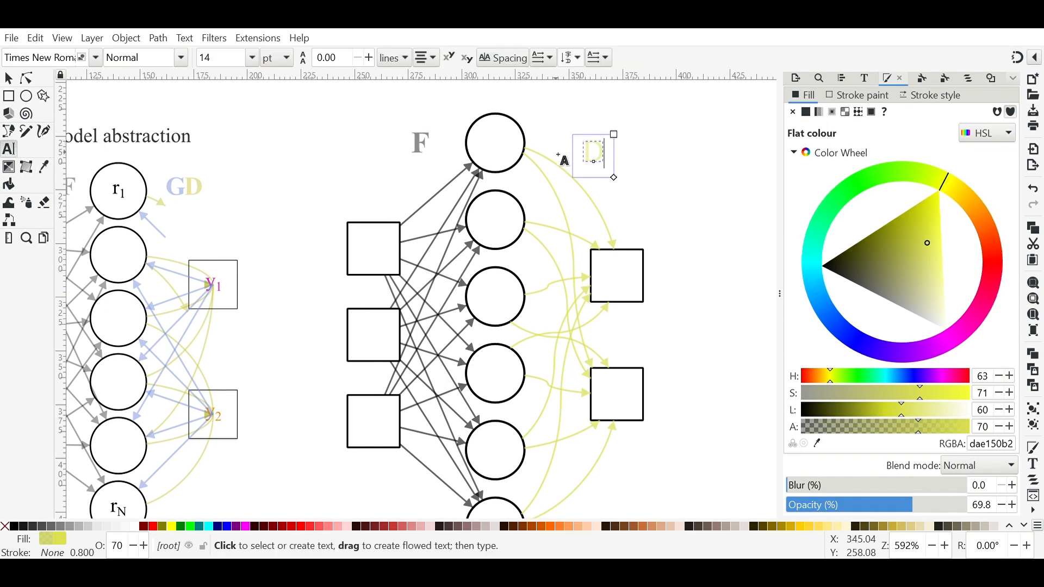
key("ctrl+a")
key("ctrl+b")
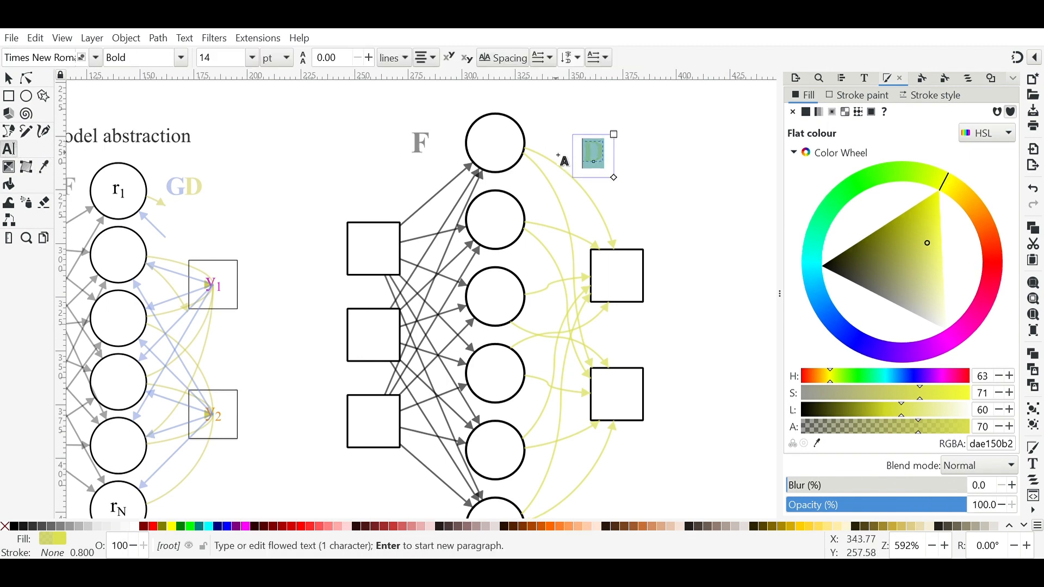
key("Escape")
left_click(9, 81)
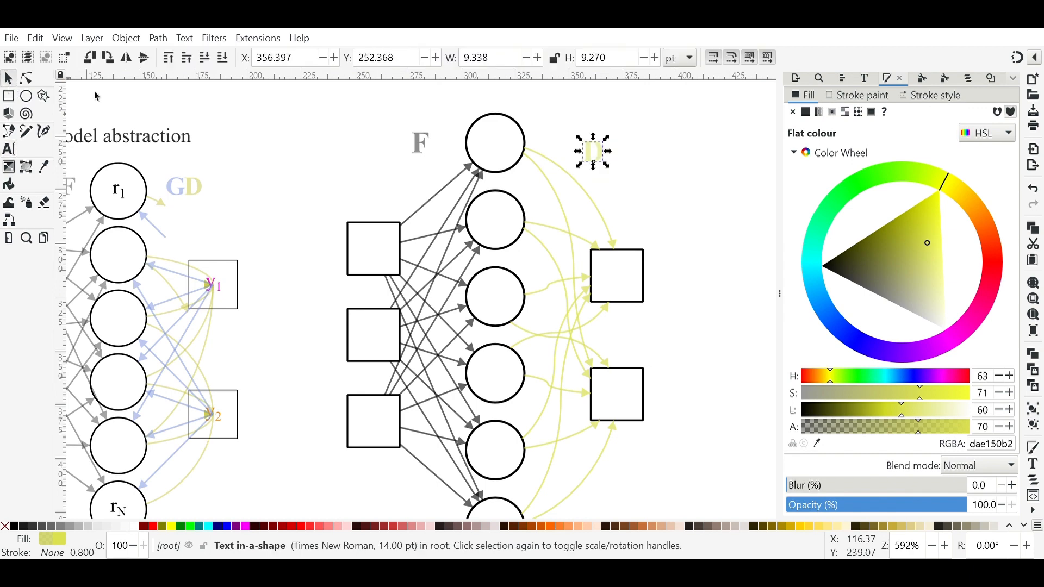
left_click_drag(599, 163, 615, 160)
left_click(655, 167)
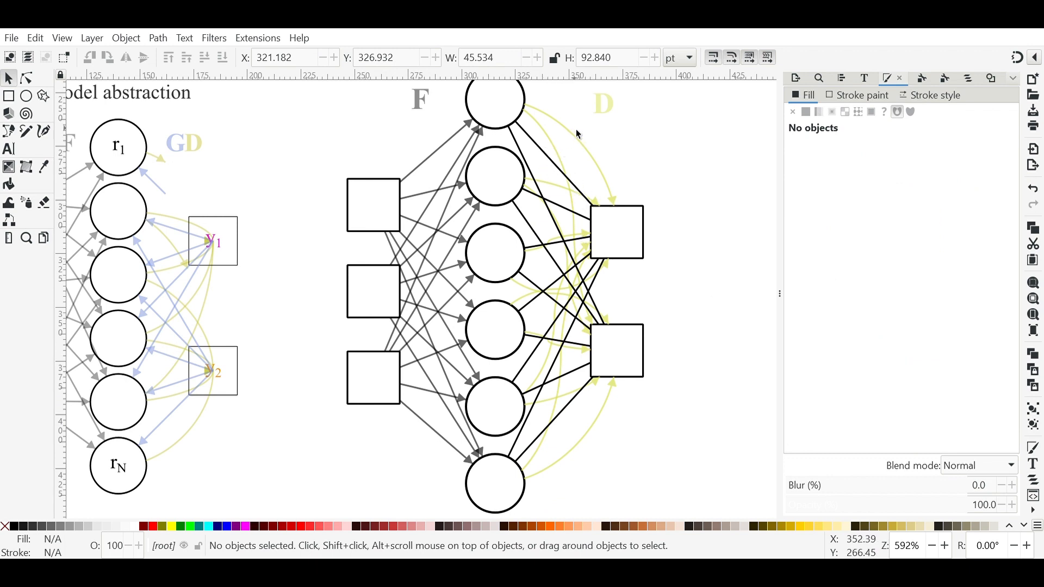
scroll(635, 234, "up", 2)
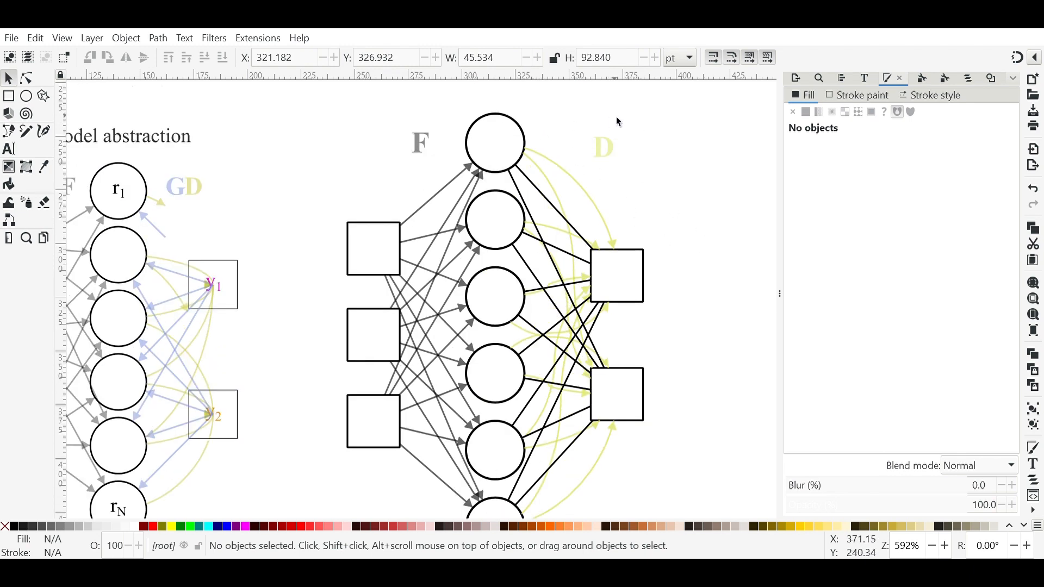
left_click_drag(616, 117, 510, 517)
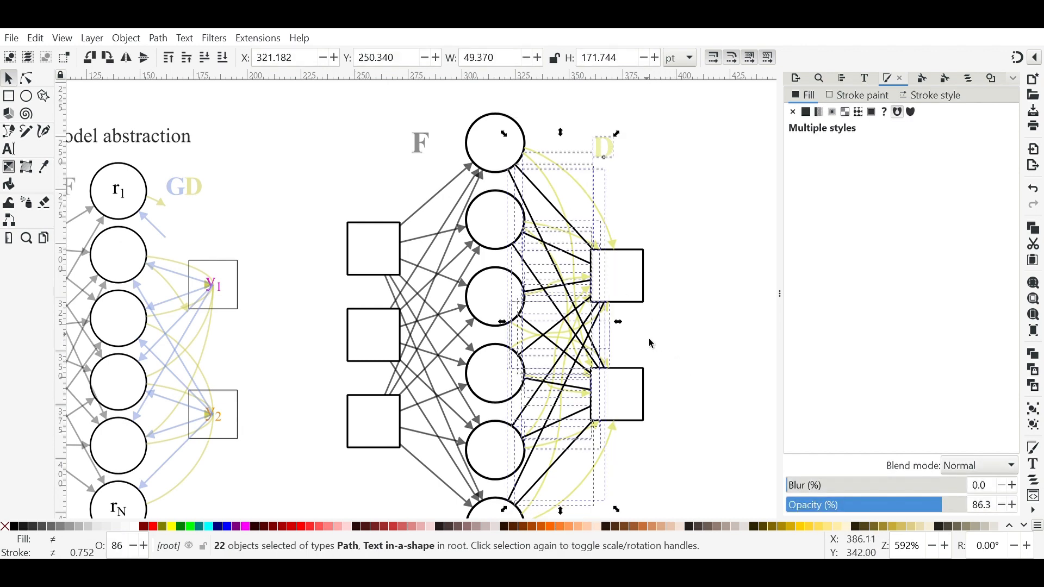
left_click(701, 366)
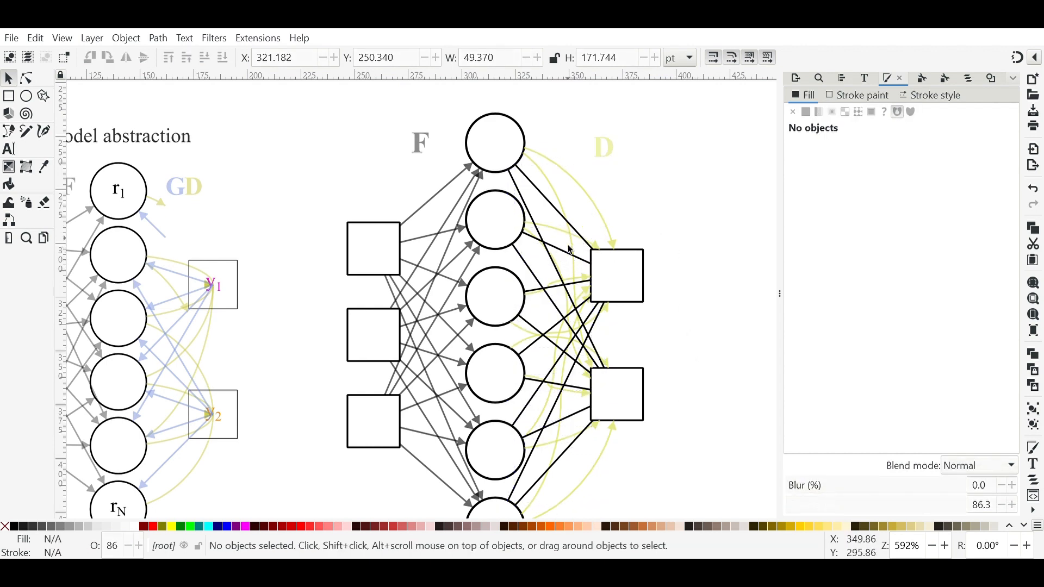
Step: Recolour all twelve straight black connectors between the circles and the two right squares to blue 3690d8ff
scroll(553, 328, "up", 1, "ctrl")
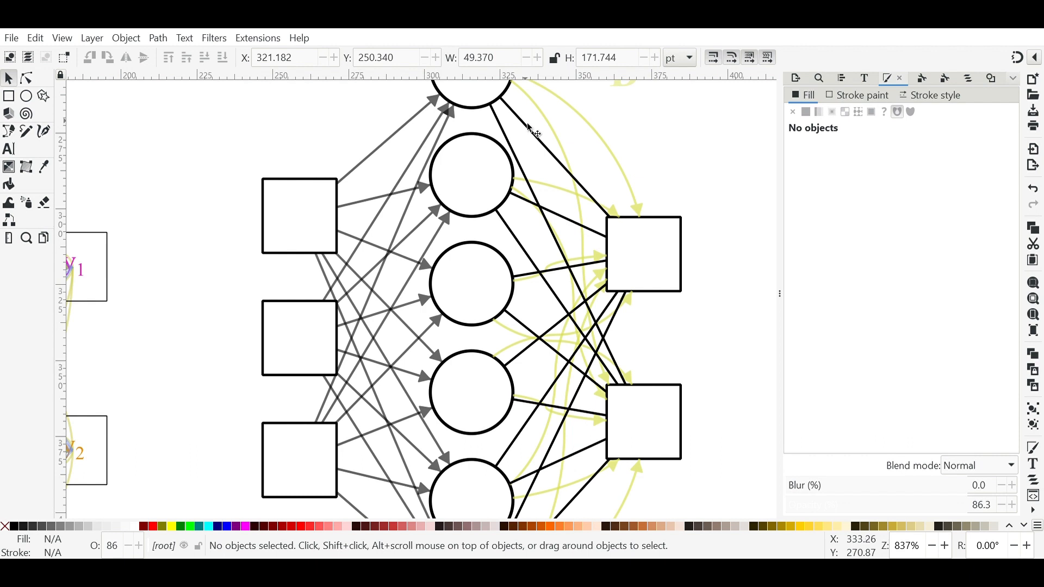
left_click(532, 136)
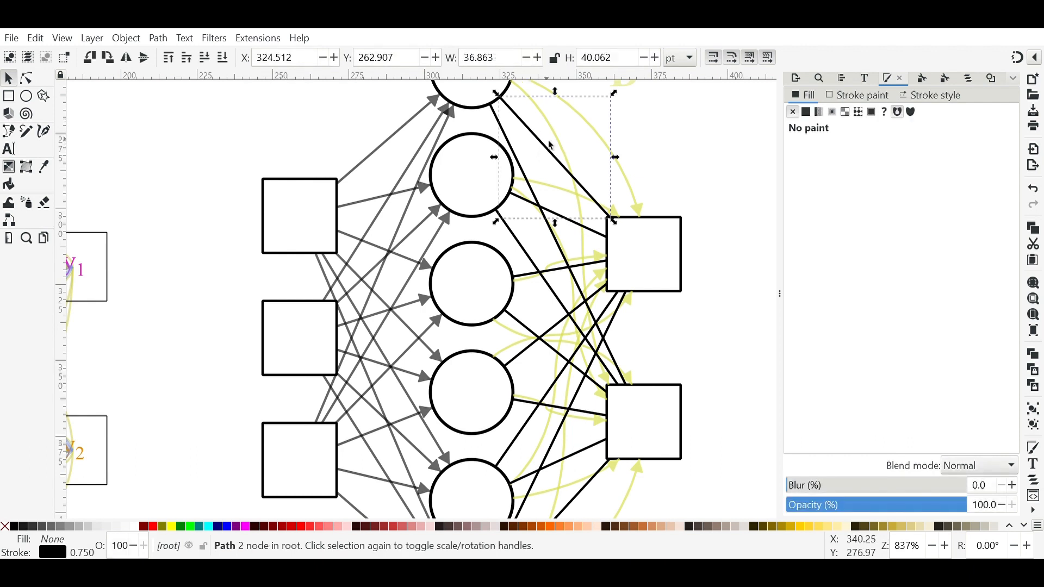
left_click(539, 203, "shift")
left_click(570, 221, "shift")
left_click(531, 261, "shift")
left_click(548, 272, "shift")
left_click(557, 352, "shift")
scroll(549, 385, "right", 6)
scroll(481, 382, "down", 4)
left_click(400, 317, "shift")
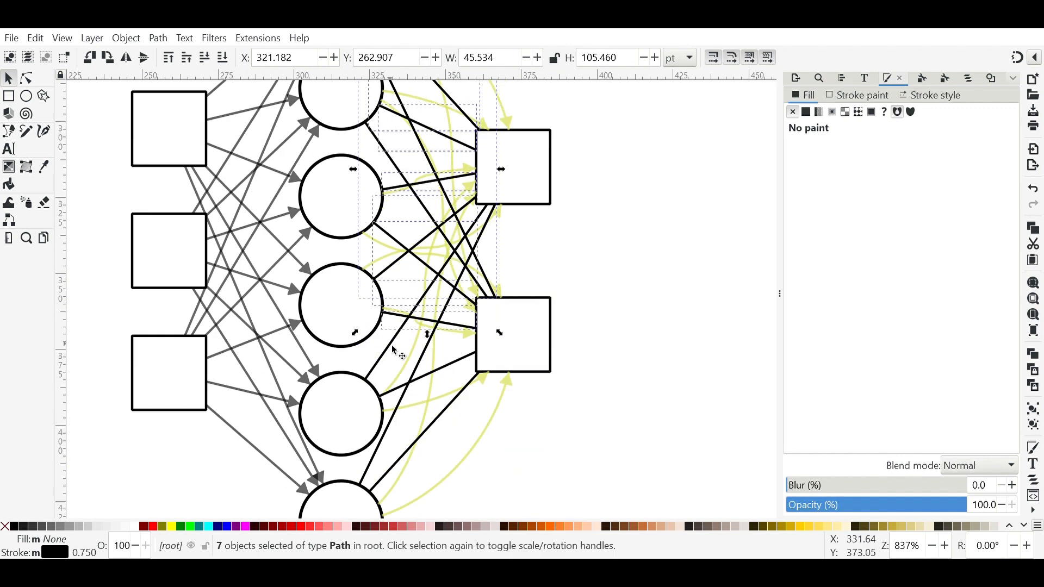
left_click(389, 347, "shift")
left_click(403, 384, "shift")
left_click(372, 462, "shift")
left_click(438, 433, "shift")
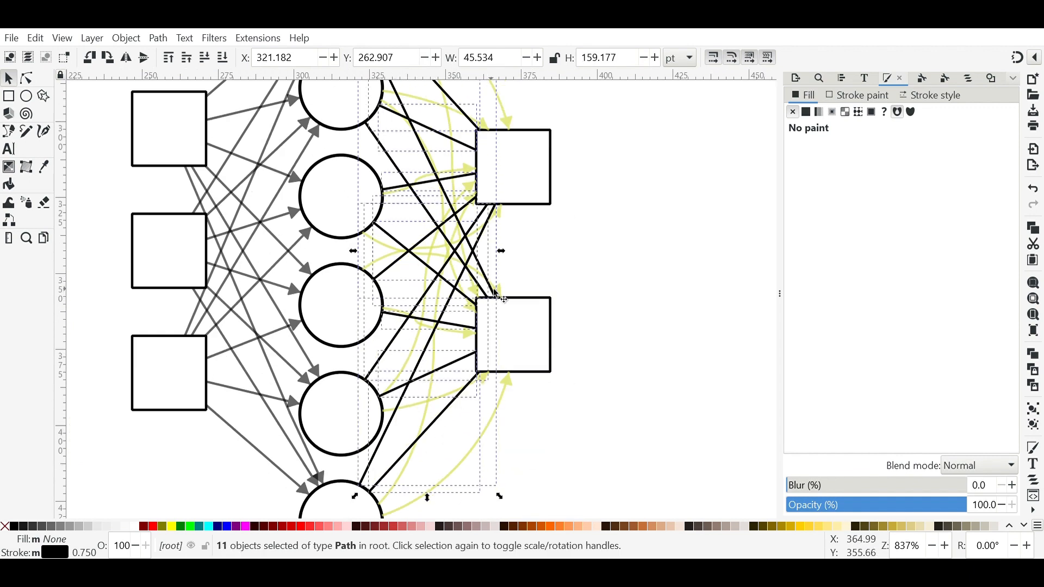
scroll(489, 299, "right", 2)
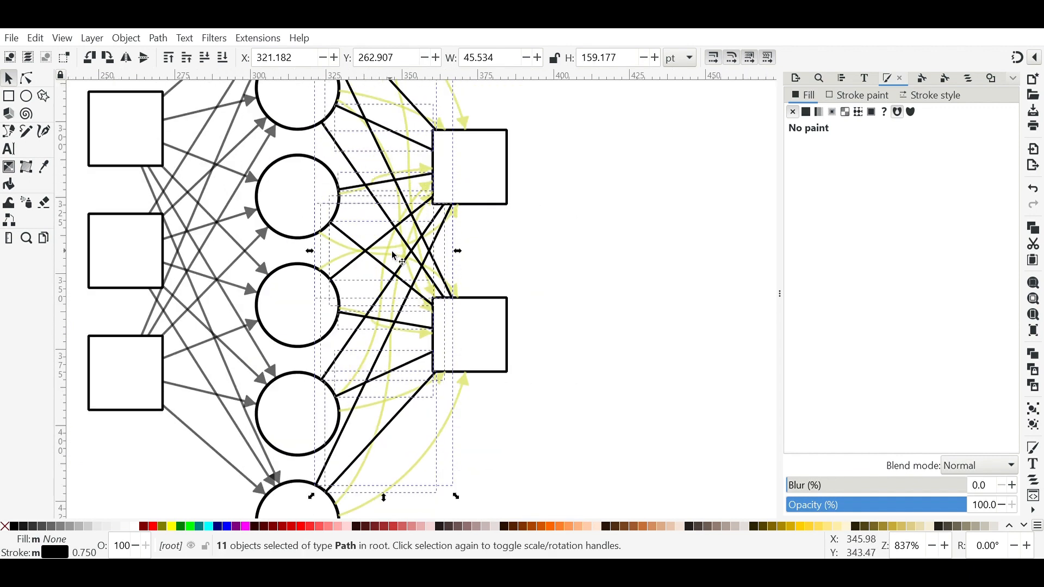
scroll(393, 240, "down", 1)
scroll(393, 241, "down", 2)
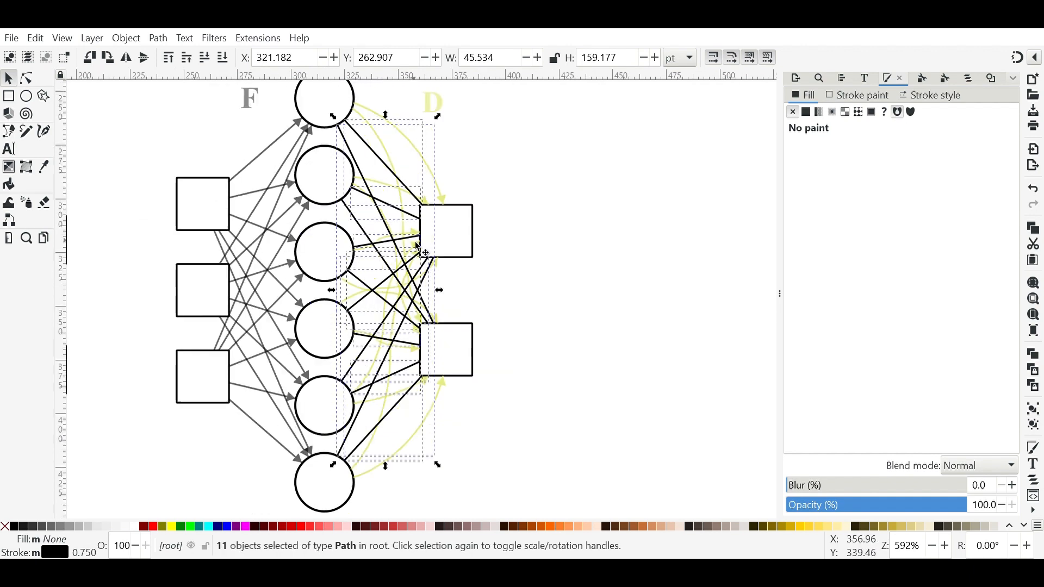
left_click(862, 98)
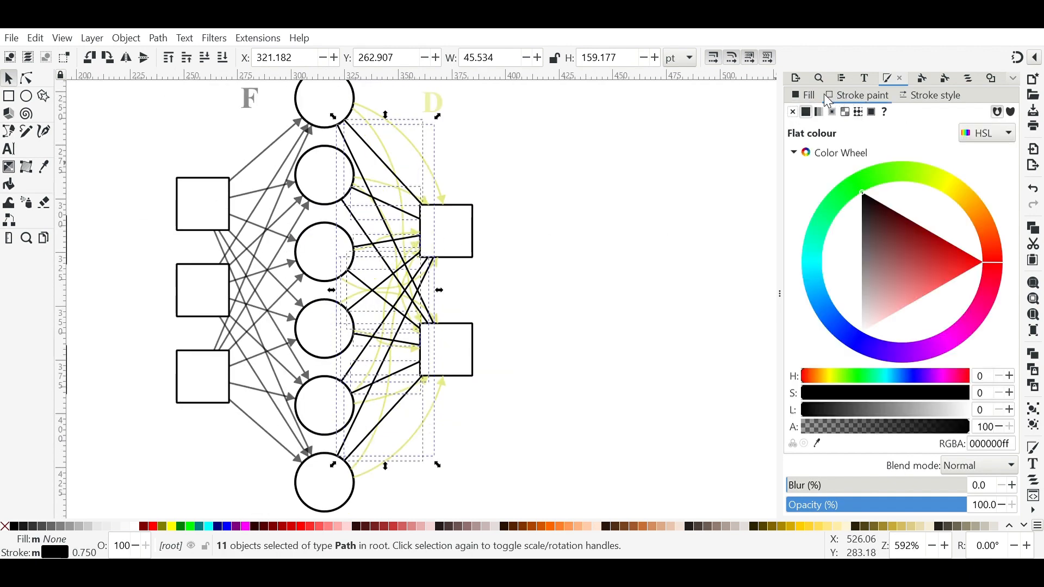
left_click_drag(808, 235, 806, 319)
left_click(859, 291)
left_click_drag(855, 284, 855, 281)
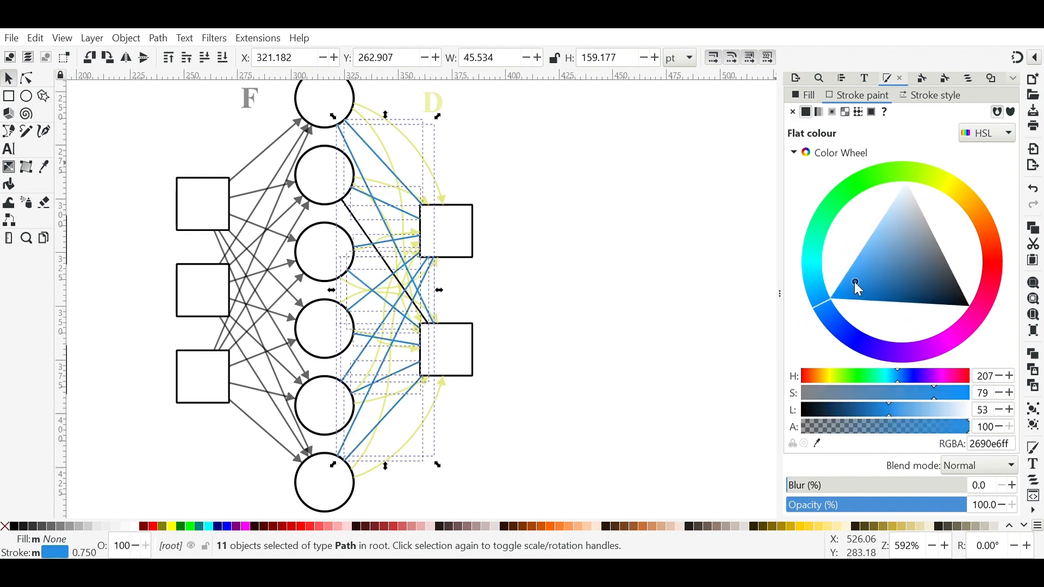
left_click(363, 233, "shift")
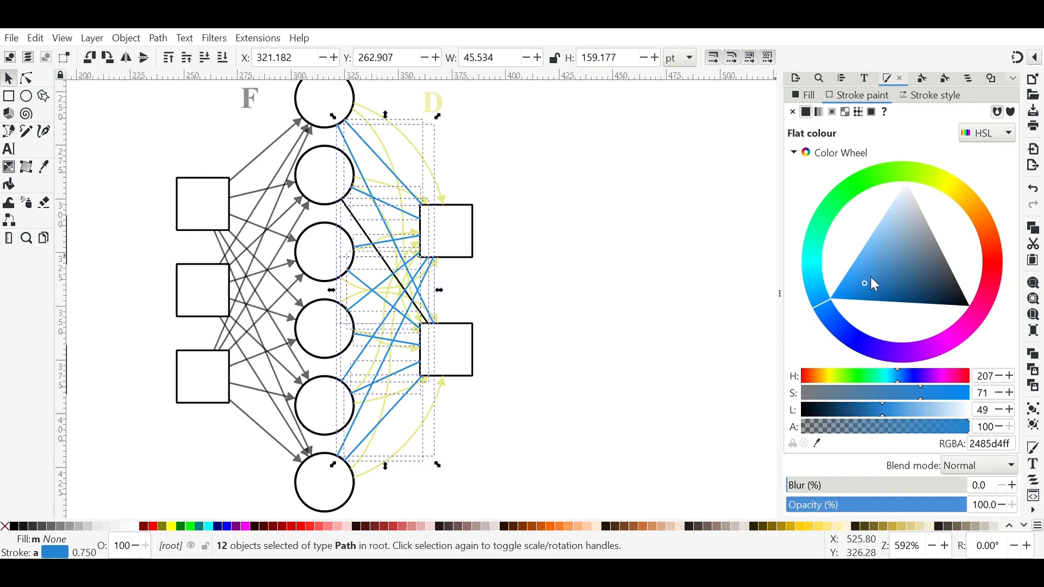
mouse_move(869, 277)
left_mouse_down()
mouse_move(886, 258)
mouse_move(867, 276)
left_mouse_up()
Step: Add triangular arrowhead end markers to the twelve straight blue connectors
scroll(684, 253, "up", 4)
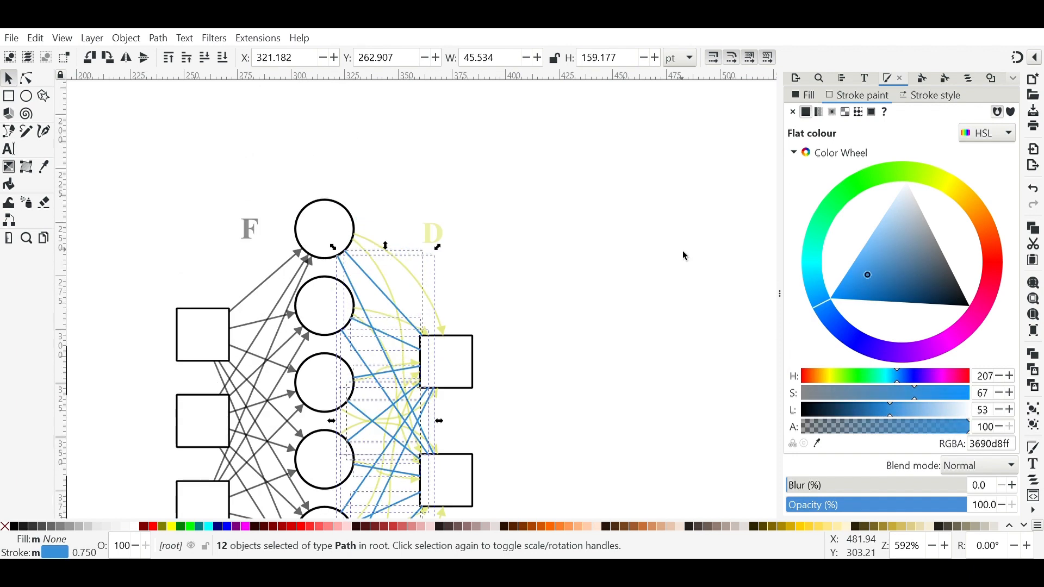
left_click(921, 103)
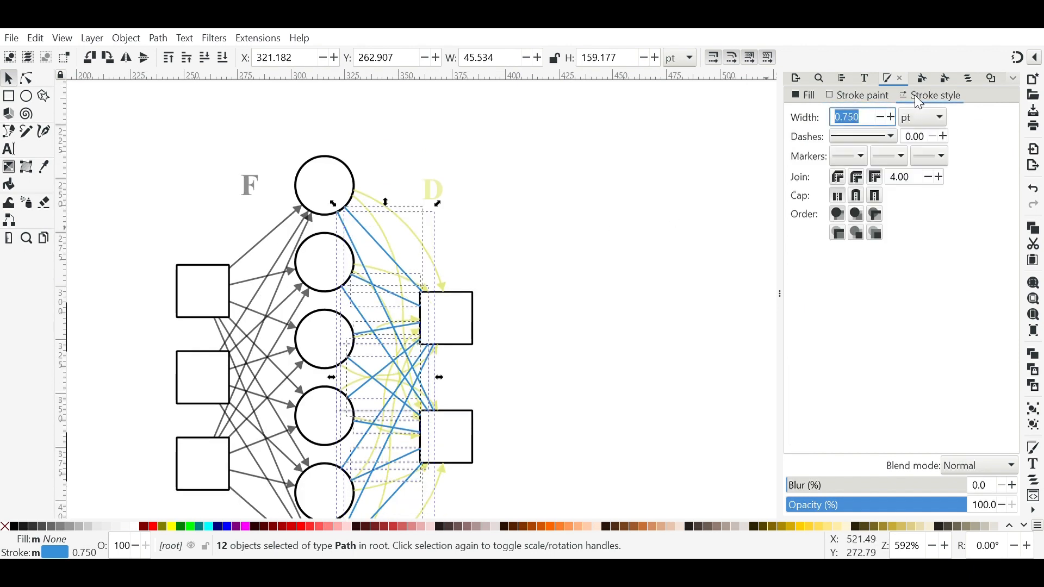
left_click(932, 155)
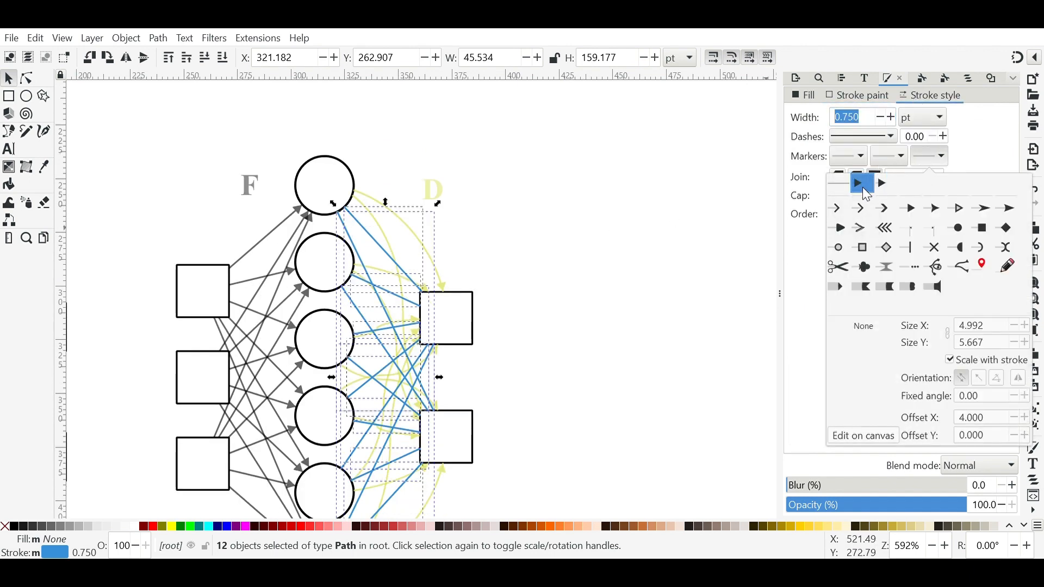
left_click(866, 192)
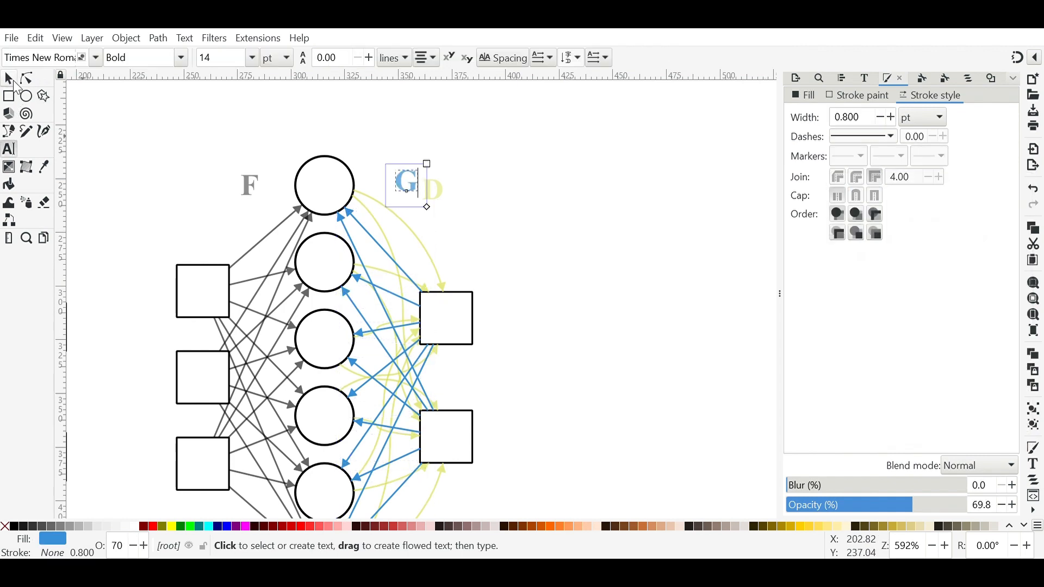
Step: Add an "xcolour" text label in a wide text frame above the topmost left square of the new diagram
left_click(9, 79)
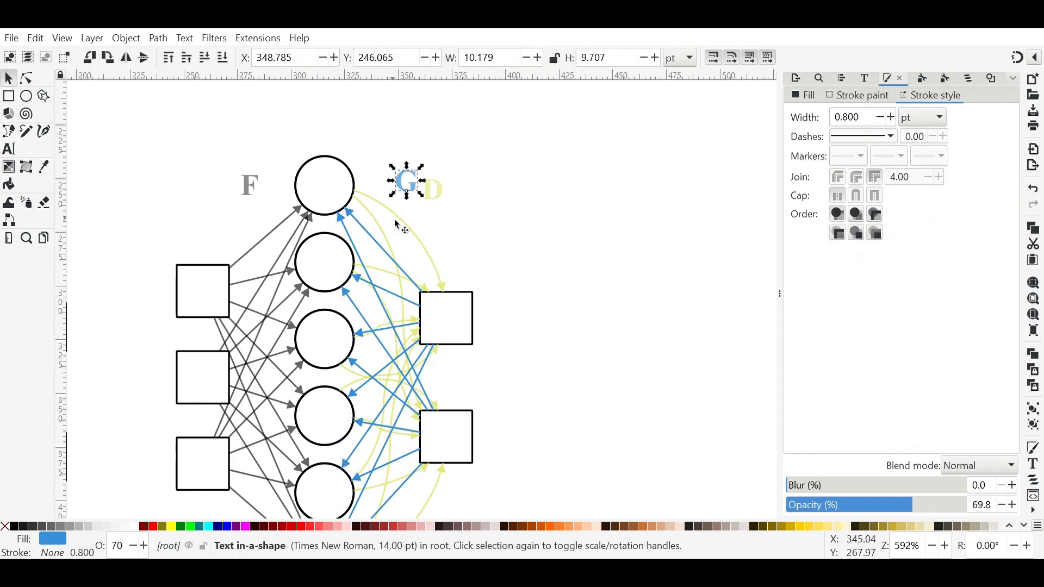
scroll(395, 221, "right", 2)
scroll(327, 236, "left", 15)
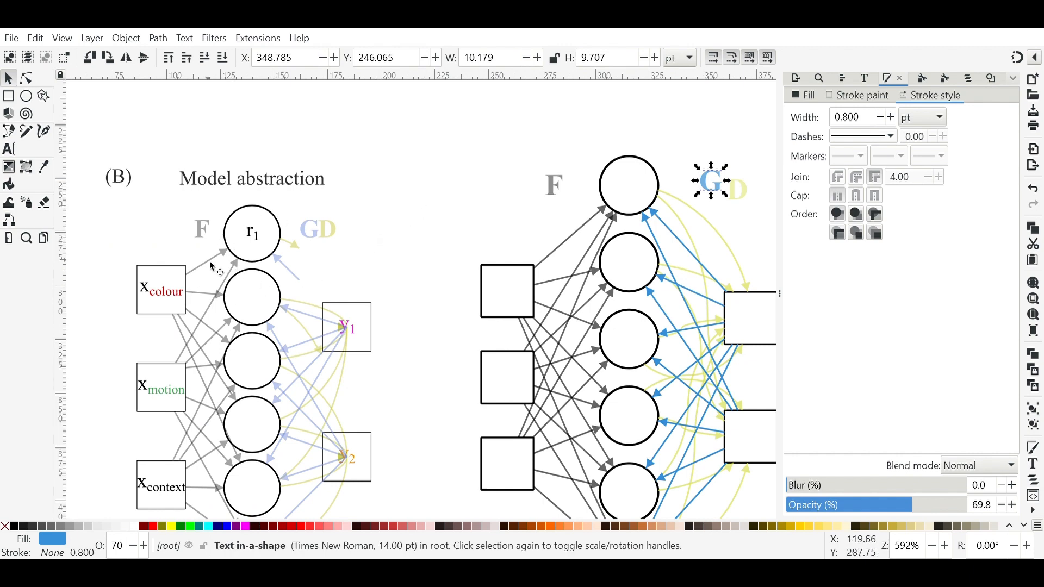
scroll(228, 231, "down", 4)
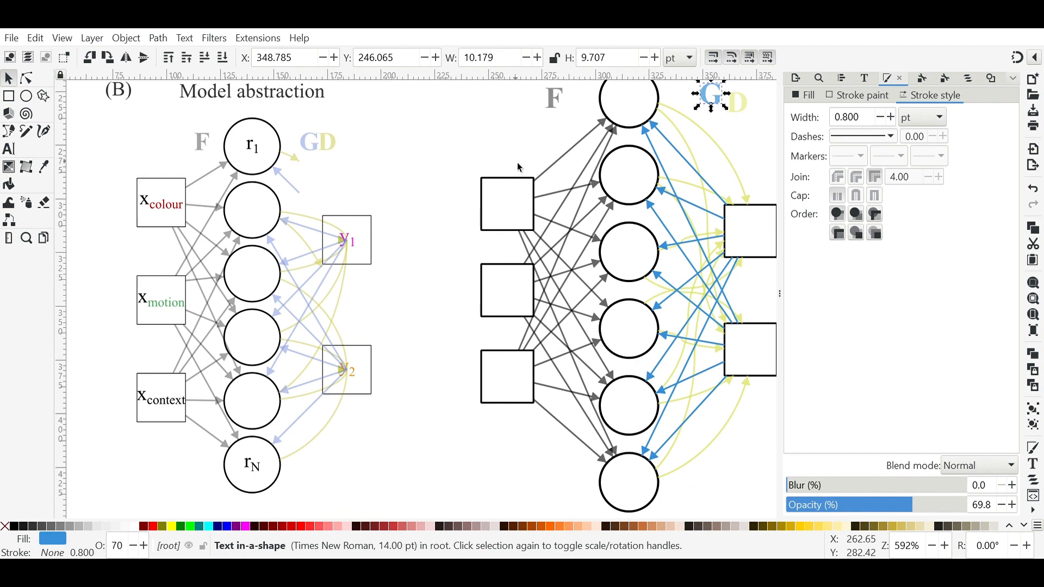
left_click(8, 149)
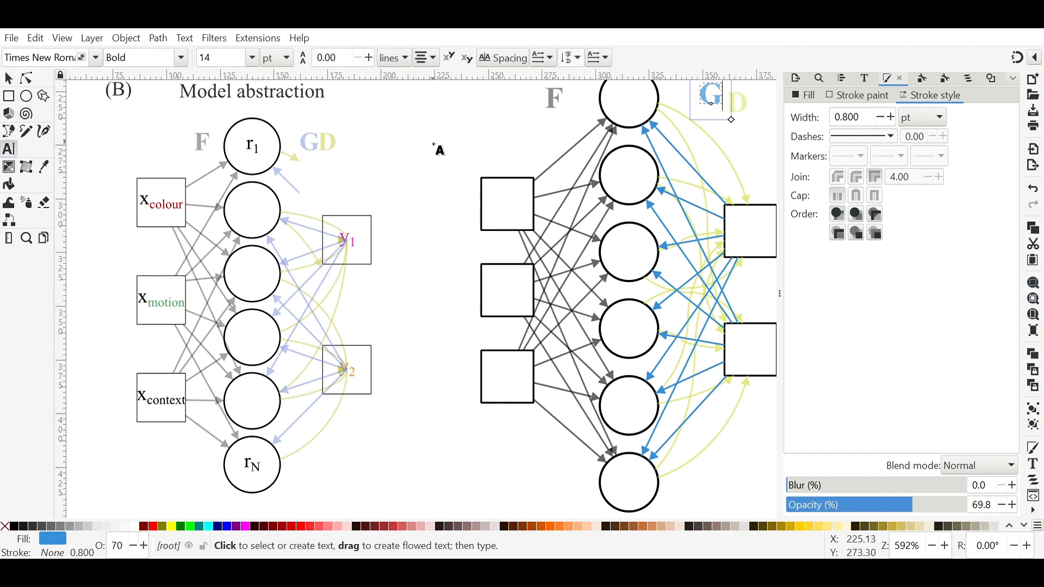
left_click_drag(432, 143, 526, 183)
left_click_drag(415, 125, 546, 182)
type("xc")
key("BackSpace")
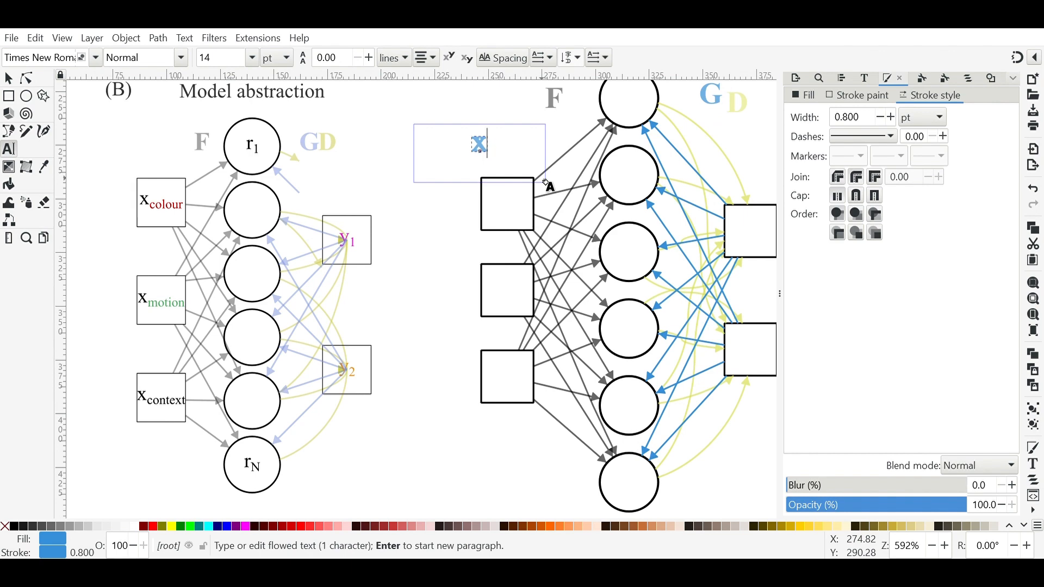
type("colour")
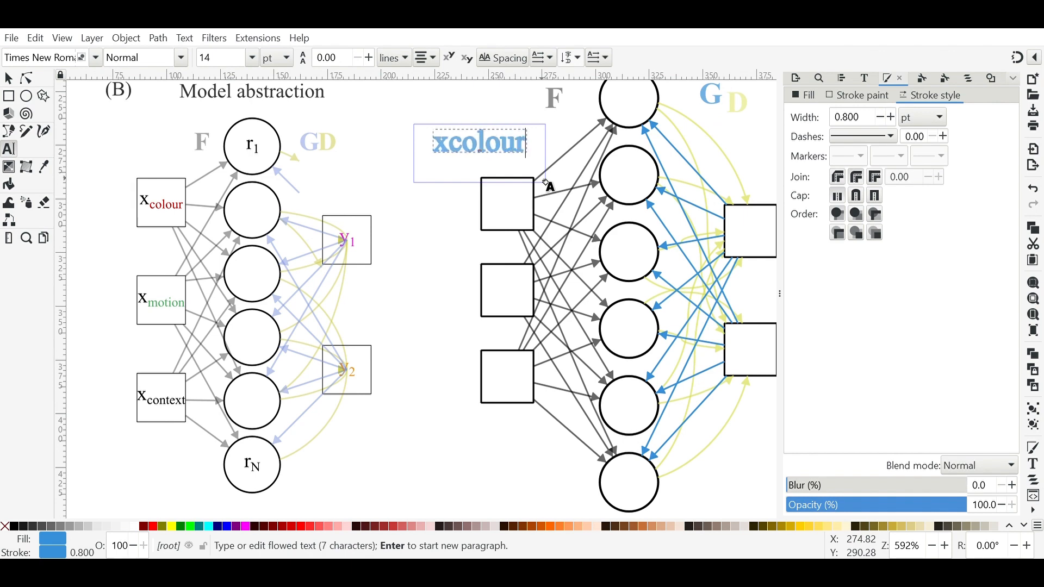
Step: Remove the stroke paint from the "xcolour" label text and show its fill colour settings
left_click_drag(438, 150, 537, 155)
left_click(862, 95)
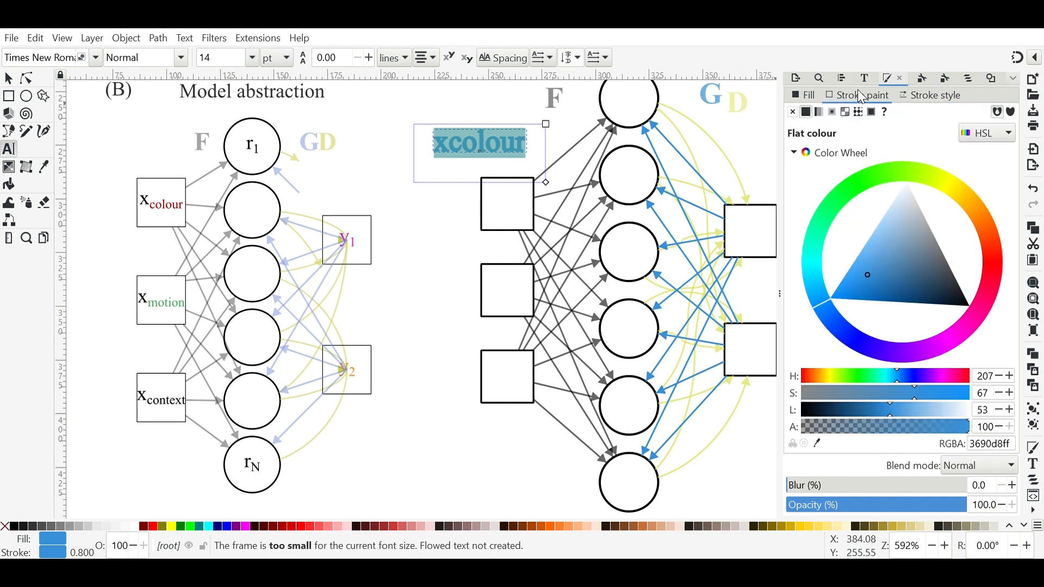
left_click(794, 112)
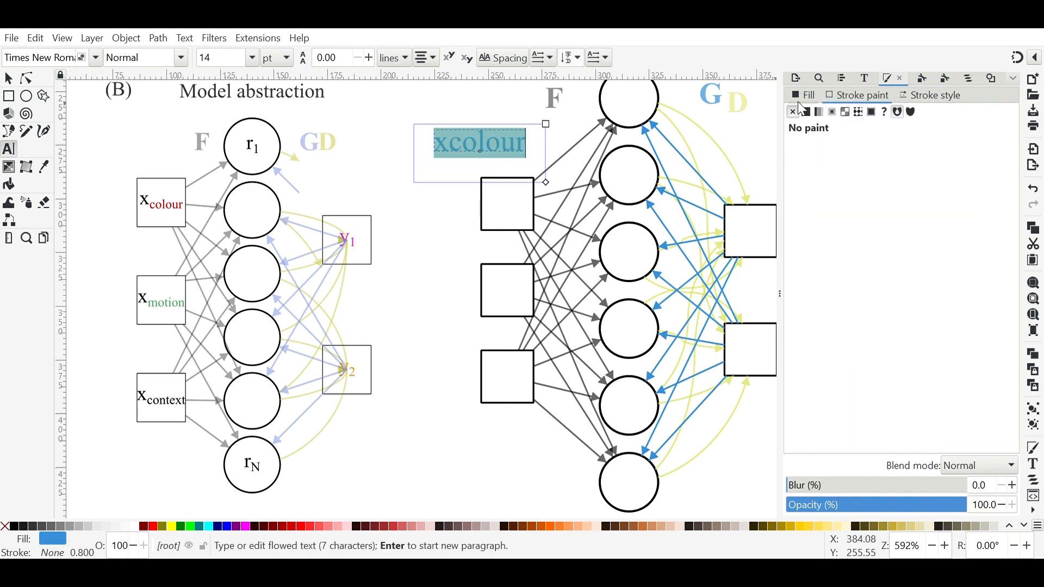
left_click(798, 98)
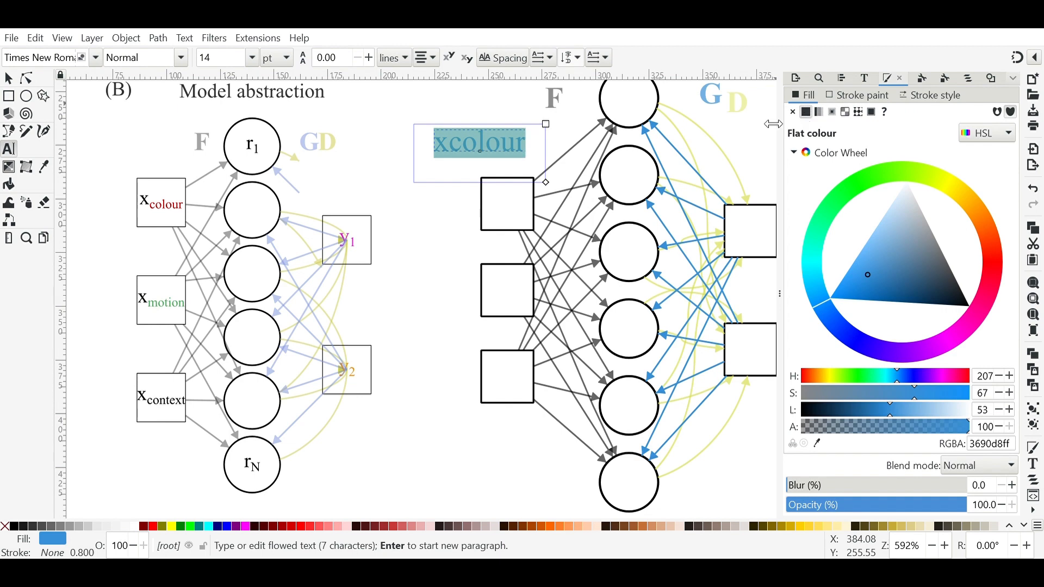
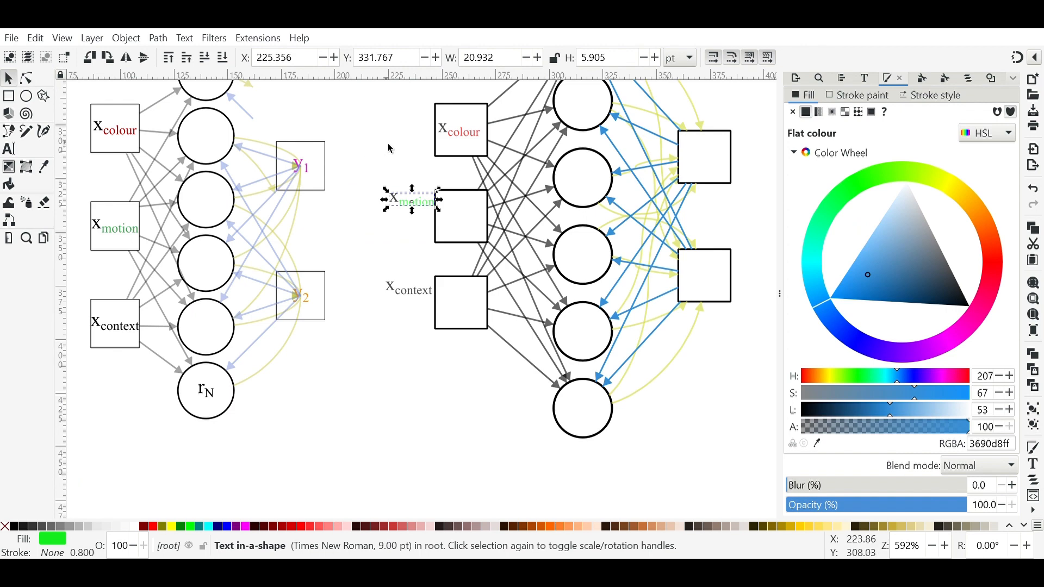
Step: Centre the "xcolour" label horizontally on the topmost left square of the new diagram, using the square as the alignment reference
left_click(391, 149)
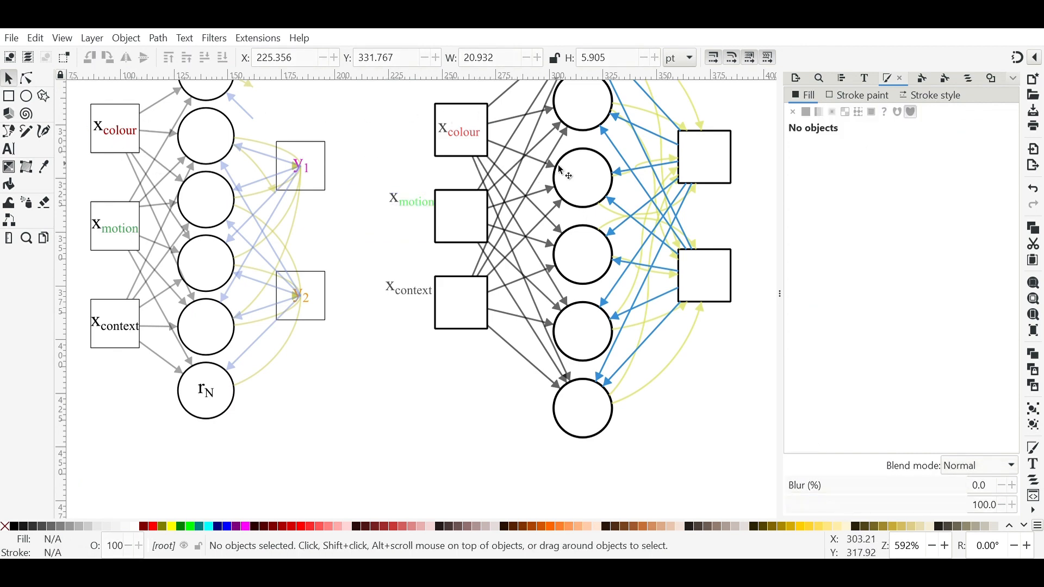
scroll(512, 114, "up", 3, "ctrl")
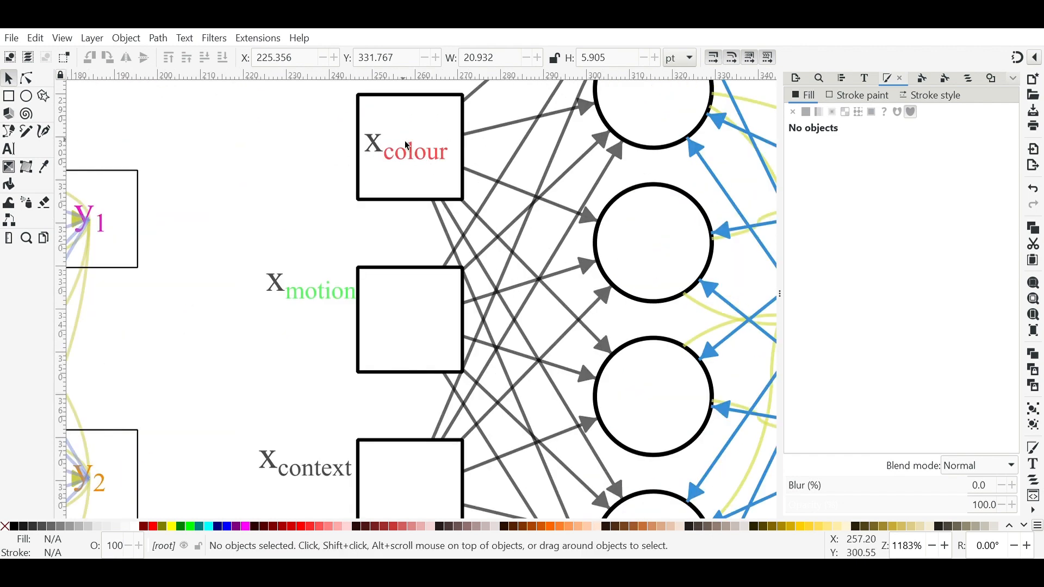
left_click(380, 151)
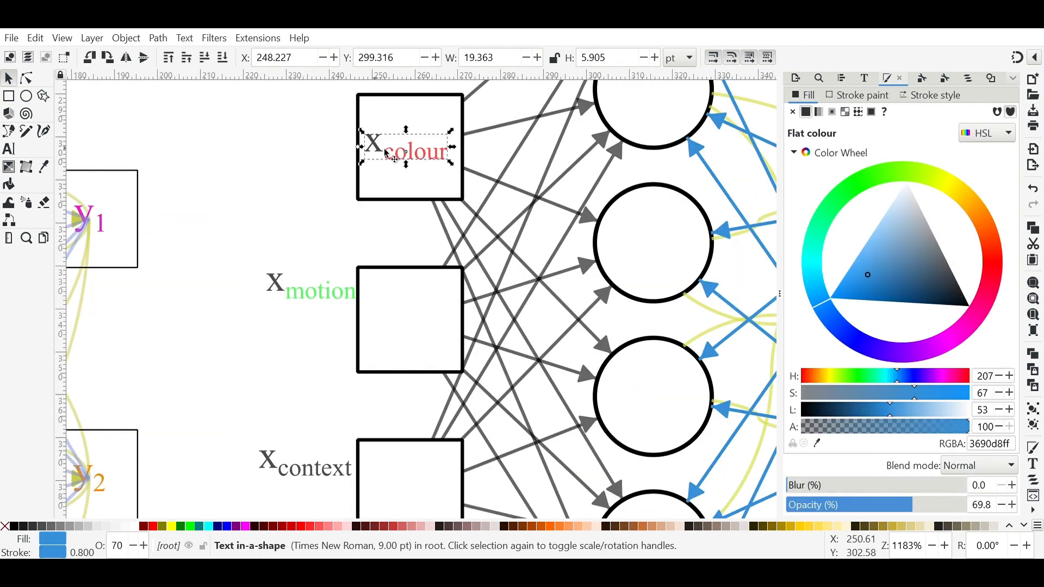
left_click(845, 81)
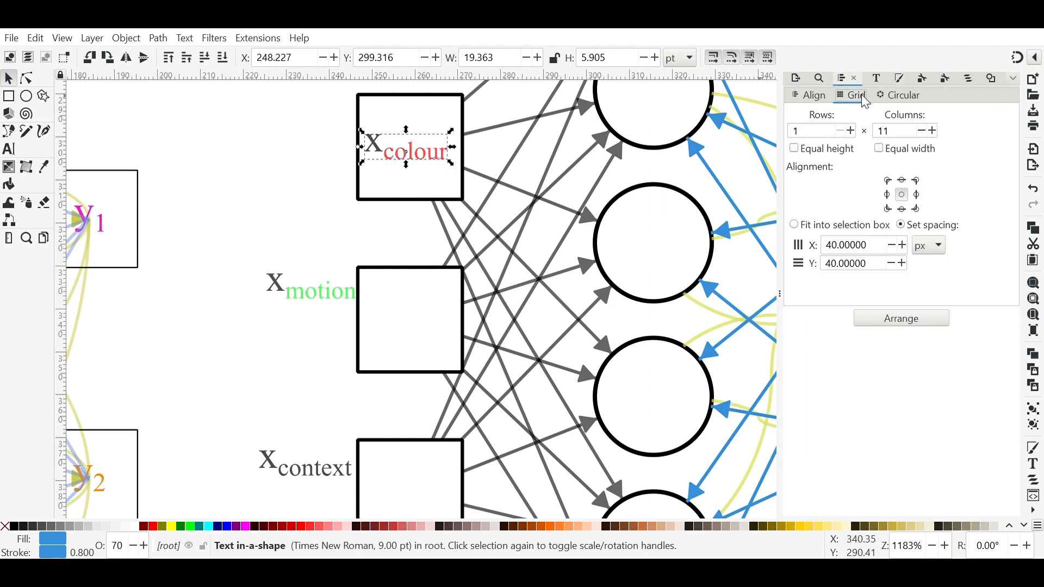
left_click(820, 100)
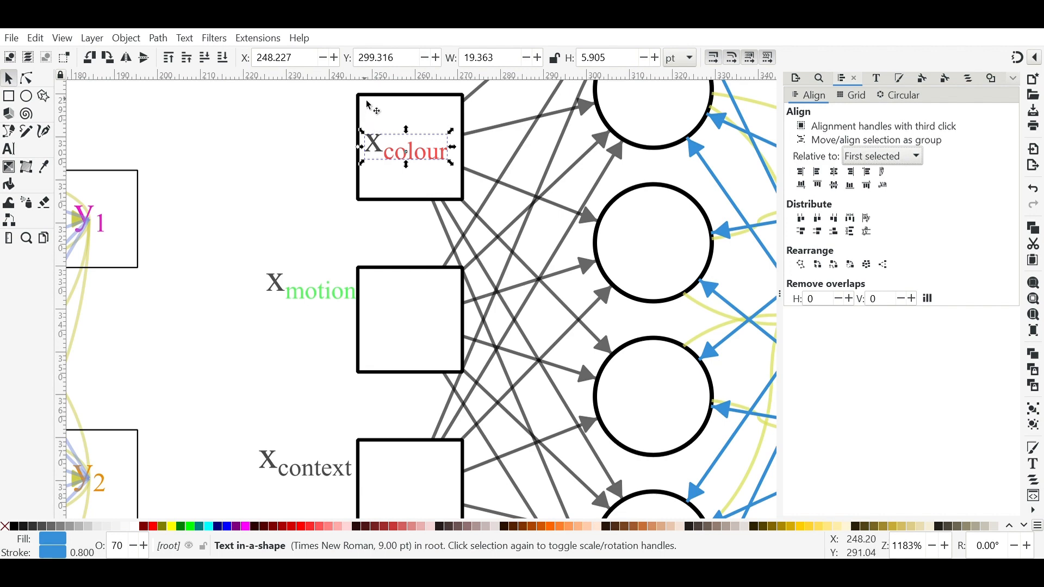
left_click(309, 138)
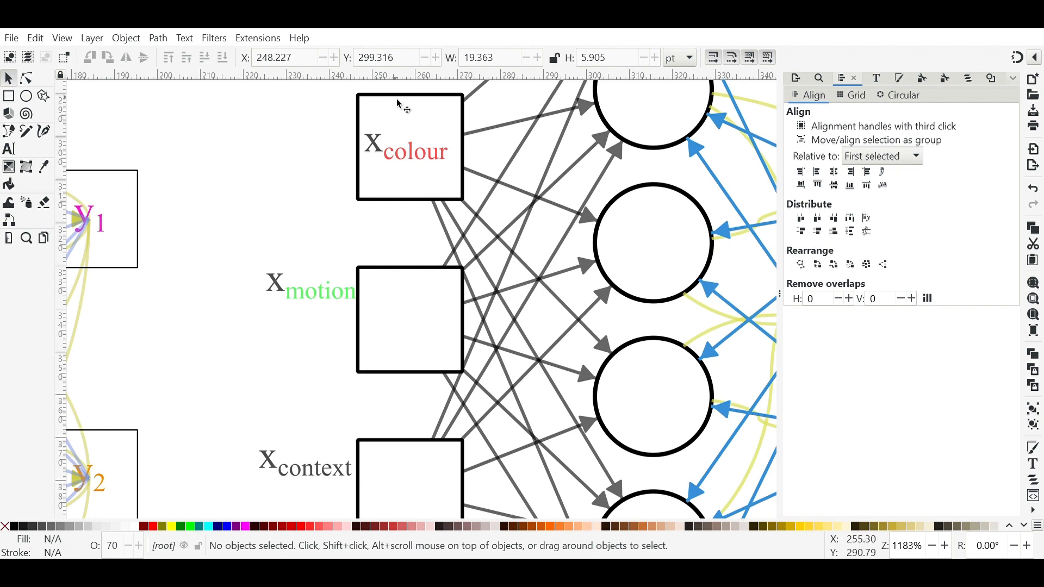
left_click(398, 103)
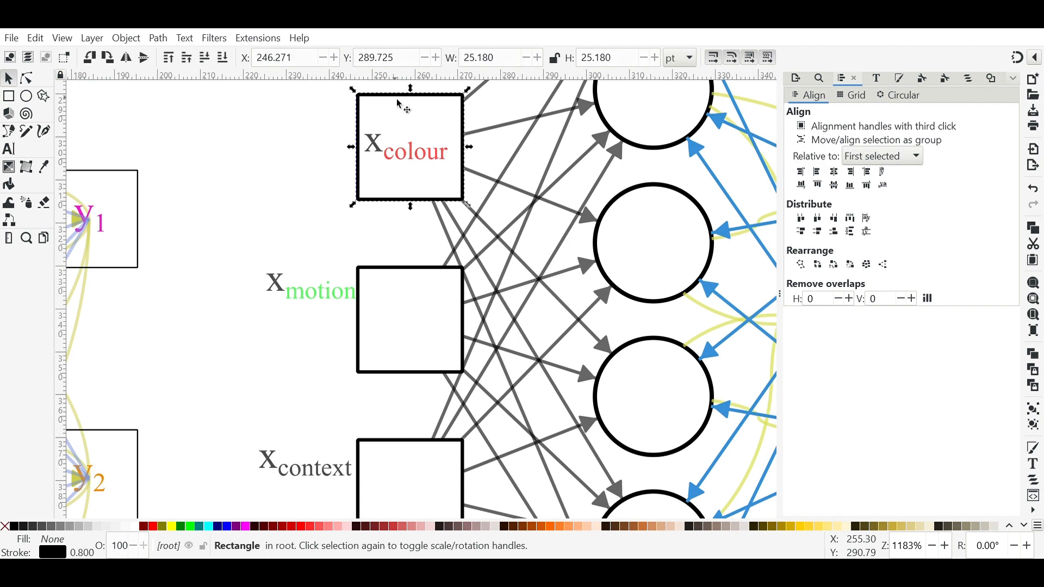
left_click(414, 160, "shift")
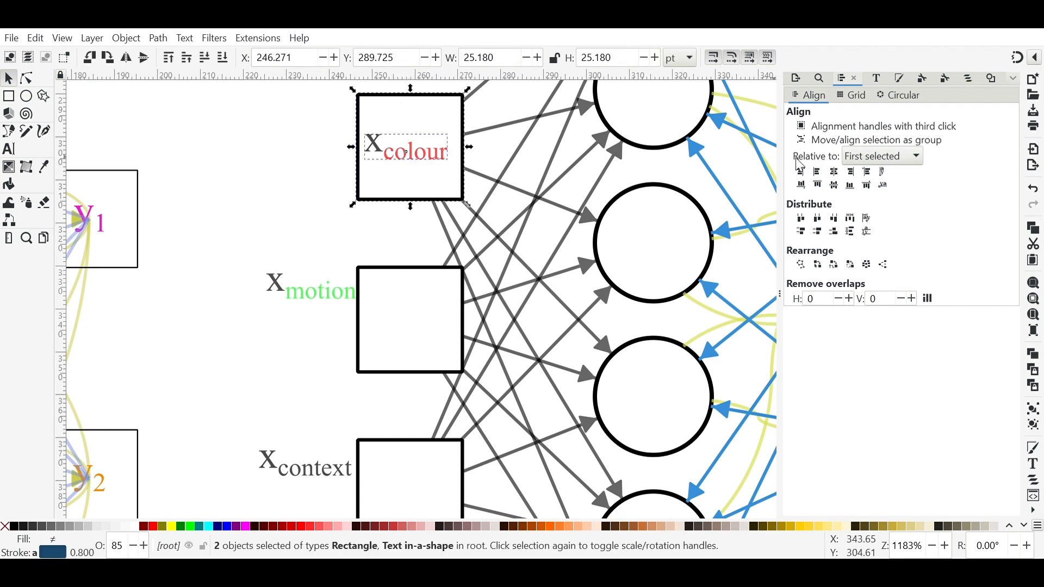
left_click(836, 173)
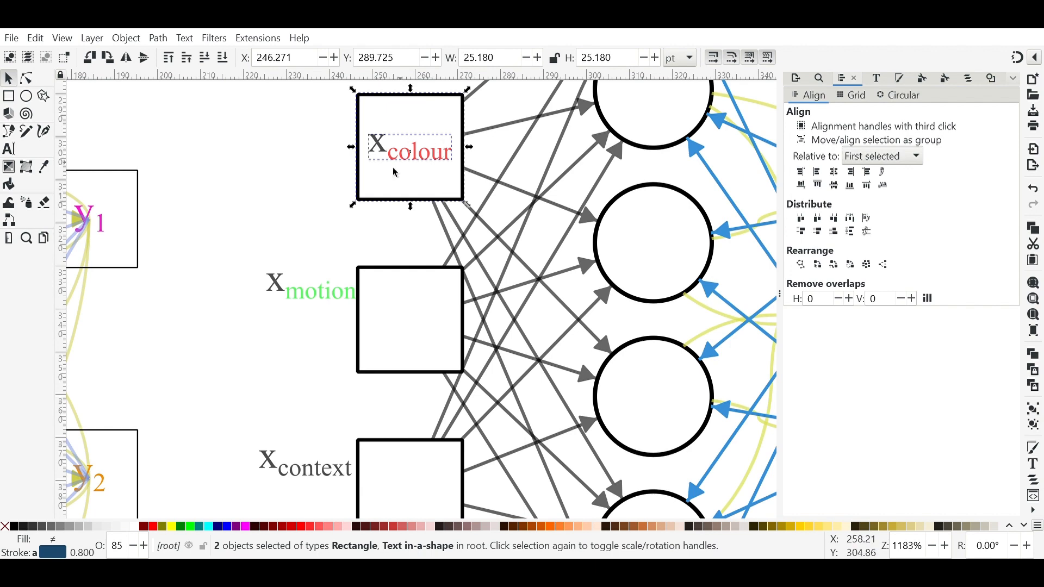
Step: Centre the "xmotion" label horizontally and vertically inside the middle left square of the new diagram
left_click(384, 281)
left_click(296, 293, "shift")
left_click(836, 173)
left_click(835, 185)
Step: Centre the "xcontext" label horizontally and vertically inside the lowest left square, then clear the selection
scroll(403, 304, "down", 4)
left_click(384, 288)
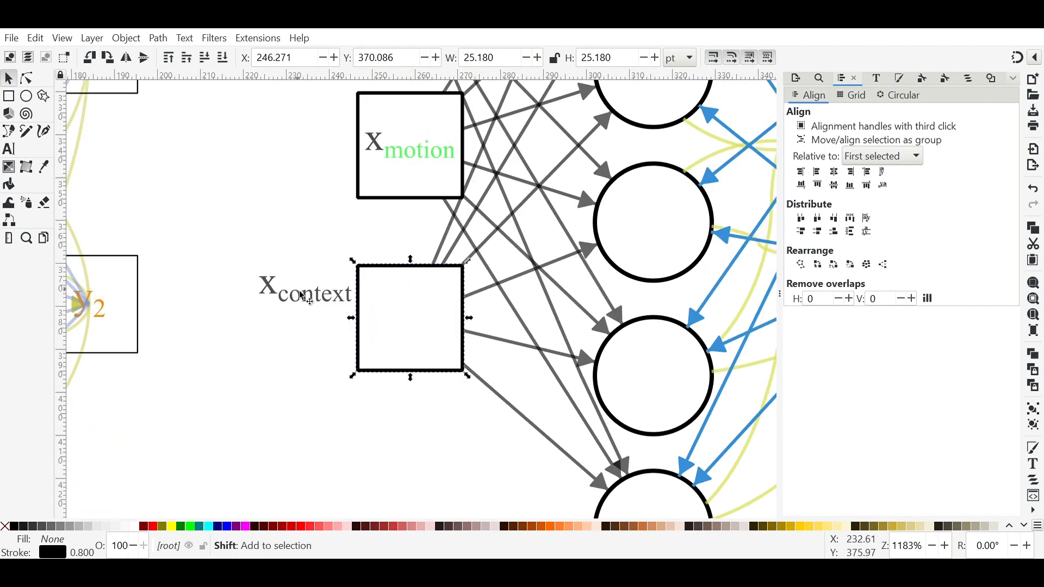
left_click(303, 296, "shift")
left_click(834, 172)
left_click(835, 185)
key("Escape")
Step: Check the r1 circle in the original diagram and draw a text frame to the left of the new diagram's topmost circle
scroll(479, 199, "down", 2)
scroll(478, 199, "up", 3)
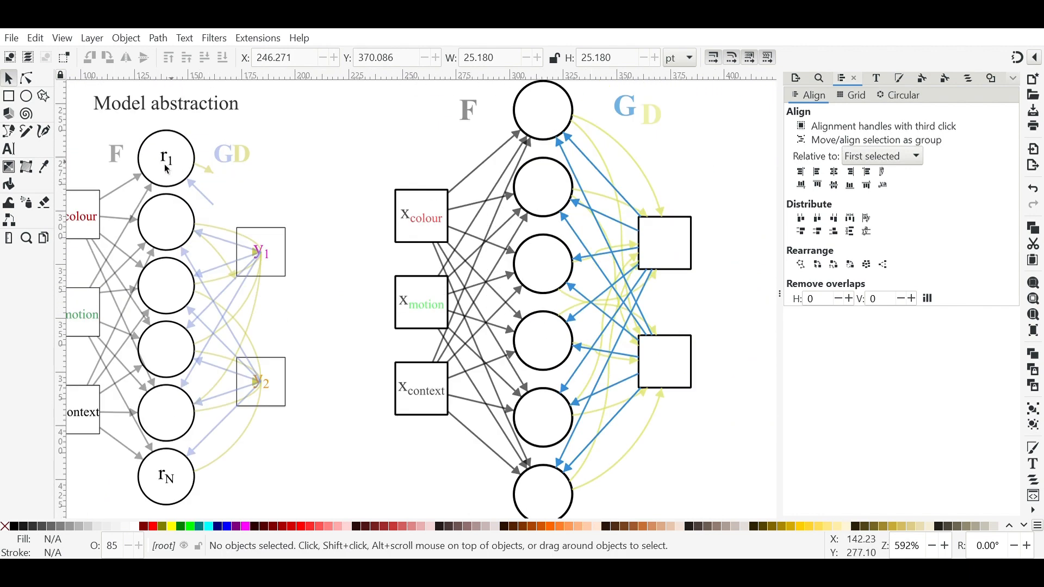
left_click(166, 161)
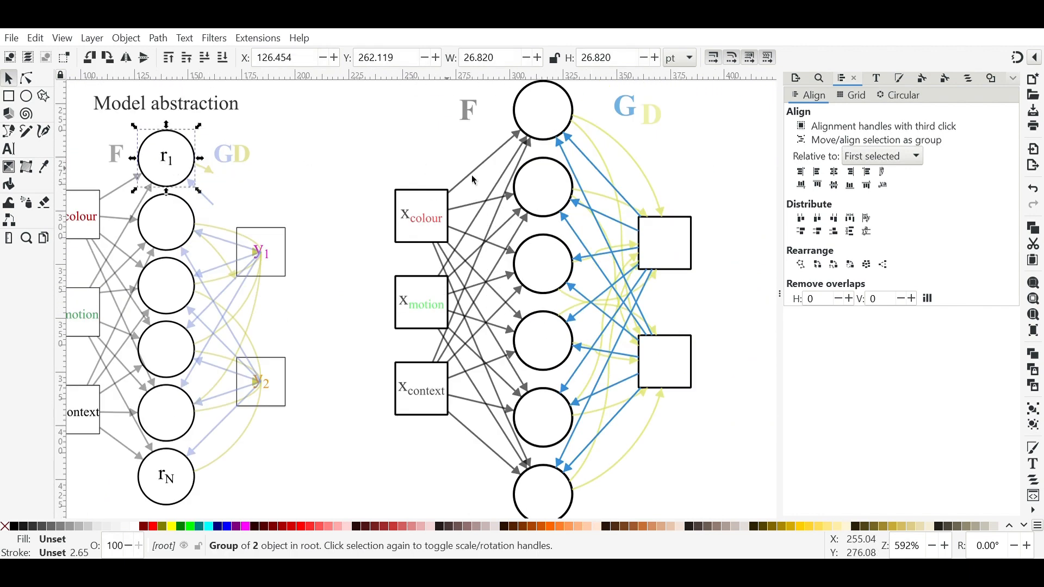
left_click(147, 132)
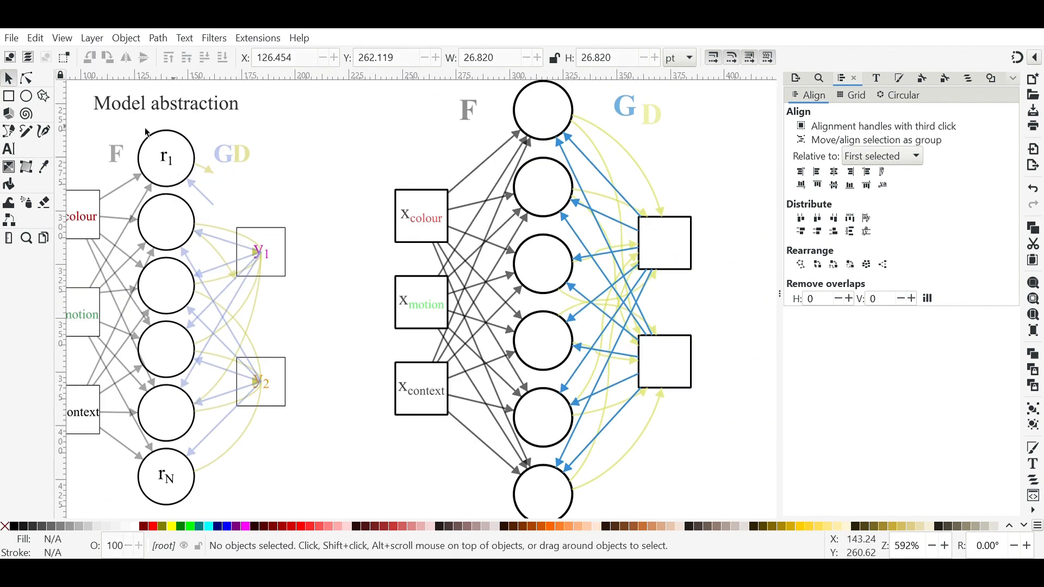
left_click(9, 147)
left_click_drag(376, 137, 441, 172)
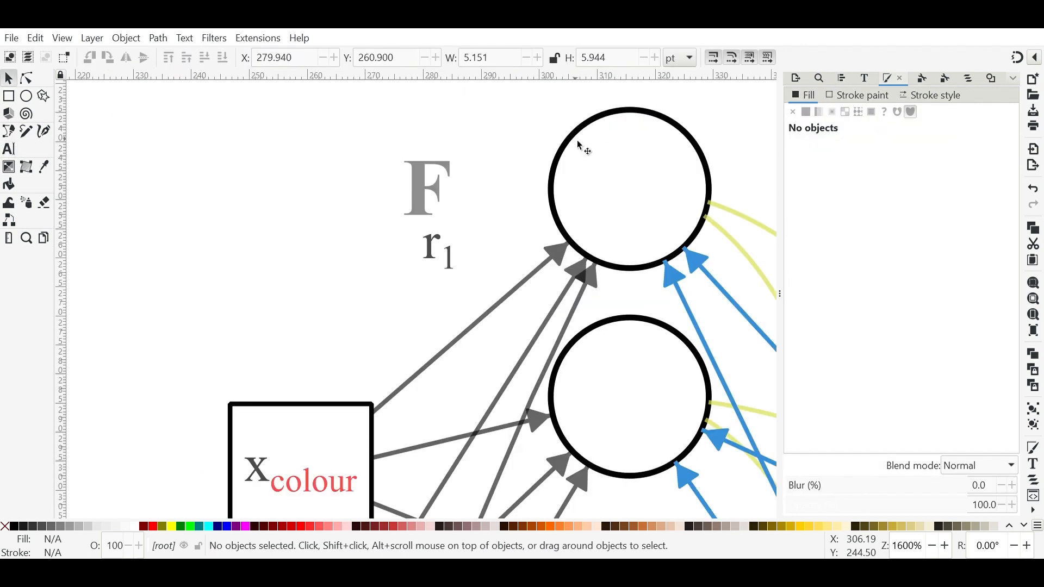
Step: Centre the "r1" label horizontally and vertically inside the topmost circle of the new diagram
left_click(578, 142)
left_click(439, 248, "shift")
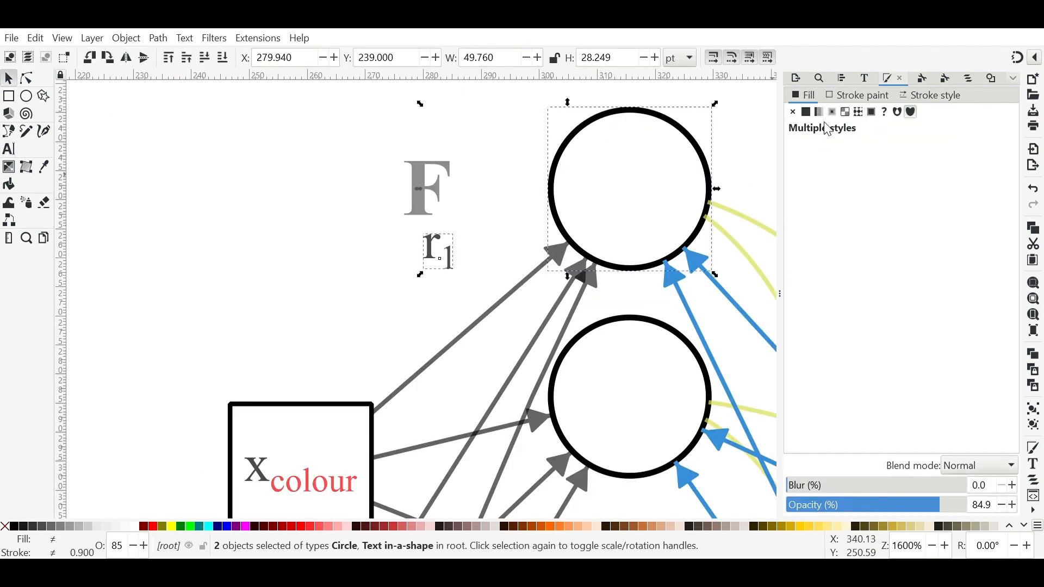
left_click(842, 81)
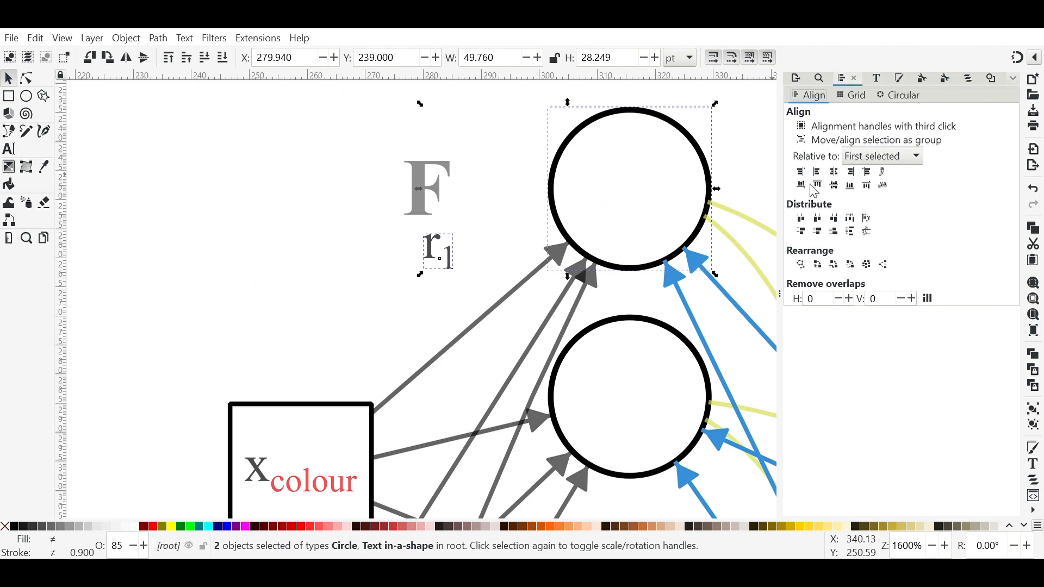
left_click(834, 172)
left_click(835, 185)
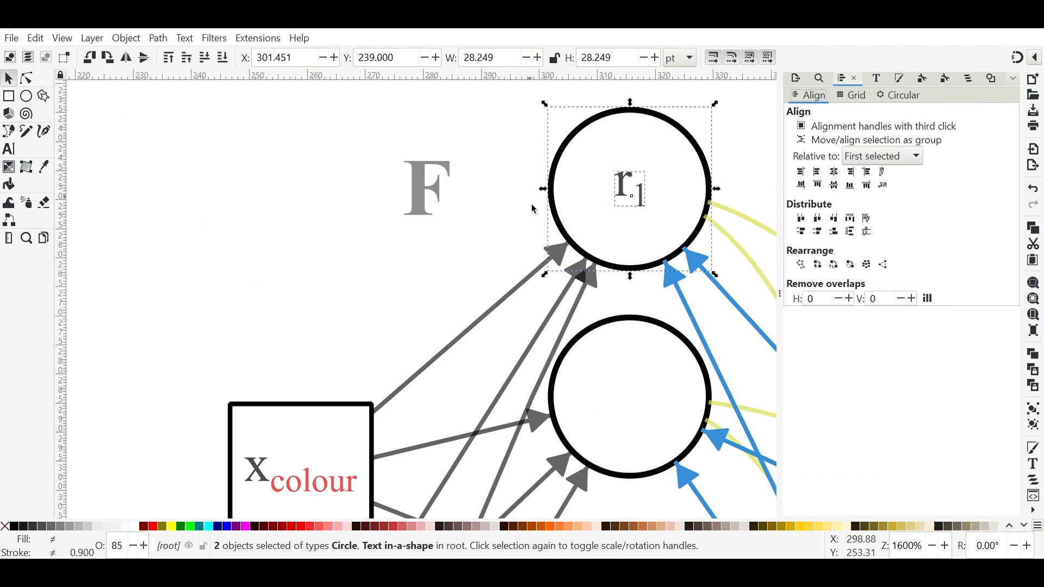
Step: Centre the "rN" label horizontally and vertically inside the bottom circle of the new diagram
left_click(482, 232)
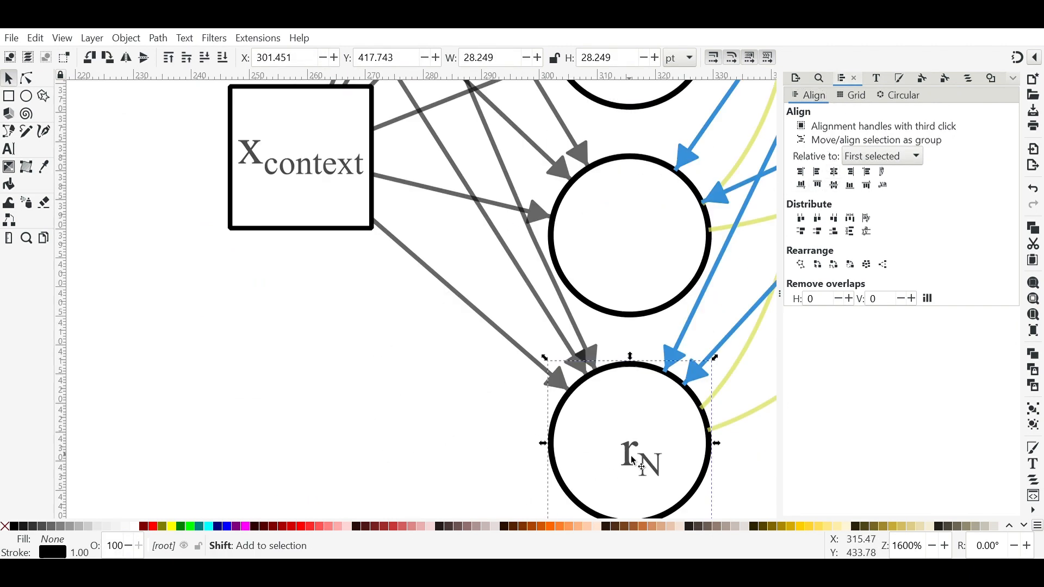
left_click(630, 450, "shift")
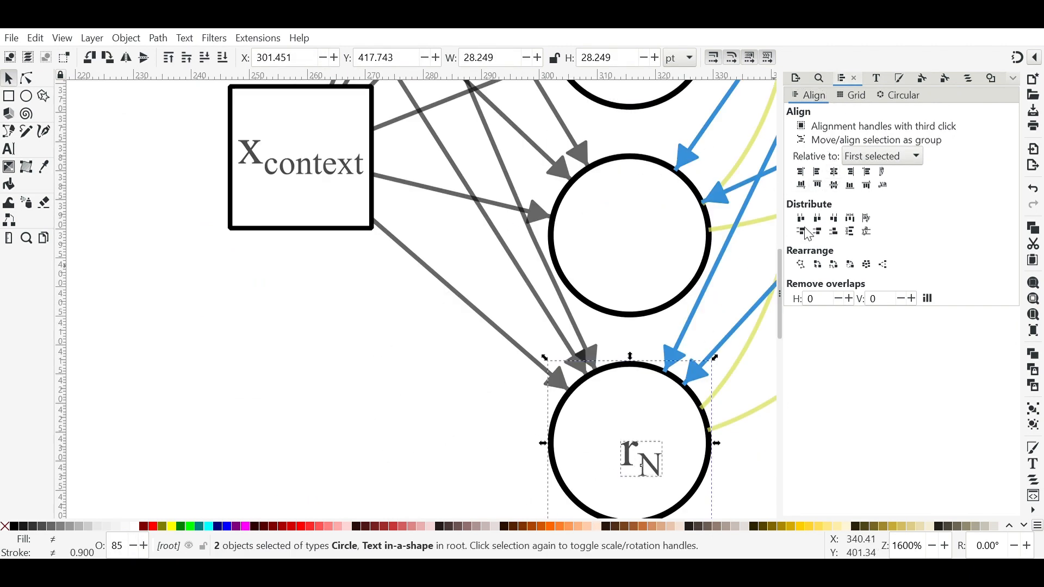
left_click(834, 172)
left_click(835, 185)
left_click(400, 428)
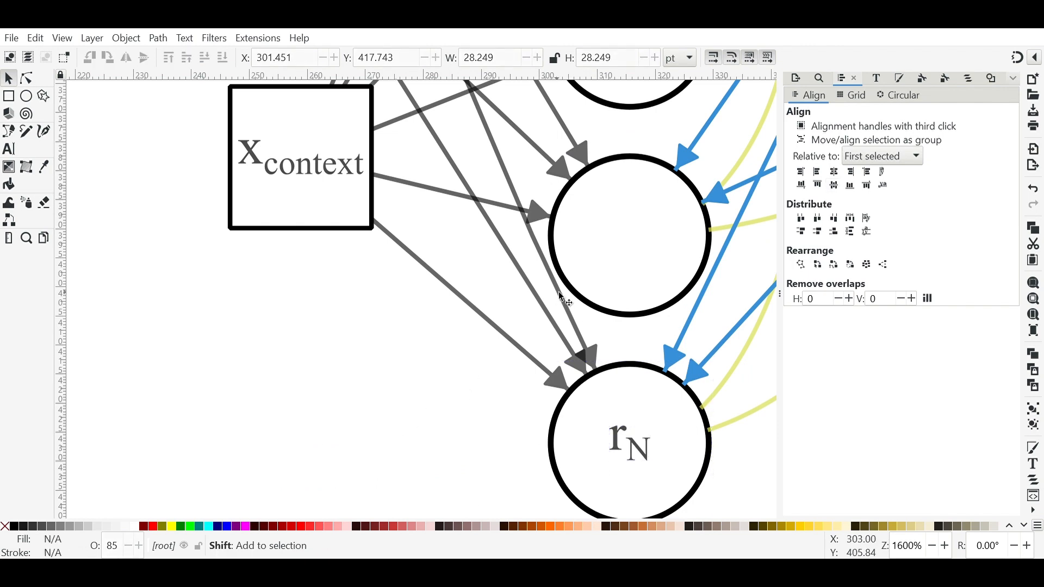
Step: Examine the new diagram's circles, right squares and connecting arrows from top to bottom, alongside the original diagram
scroll(559, 294, "right", 6)
scroll(560, 291, "down", 2)
scroll(599, 282, "down", 3)
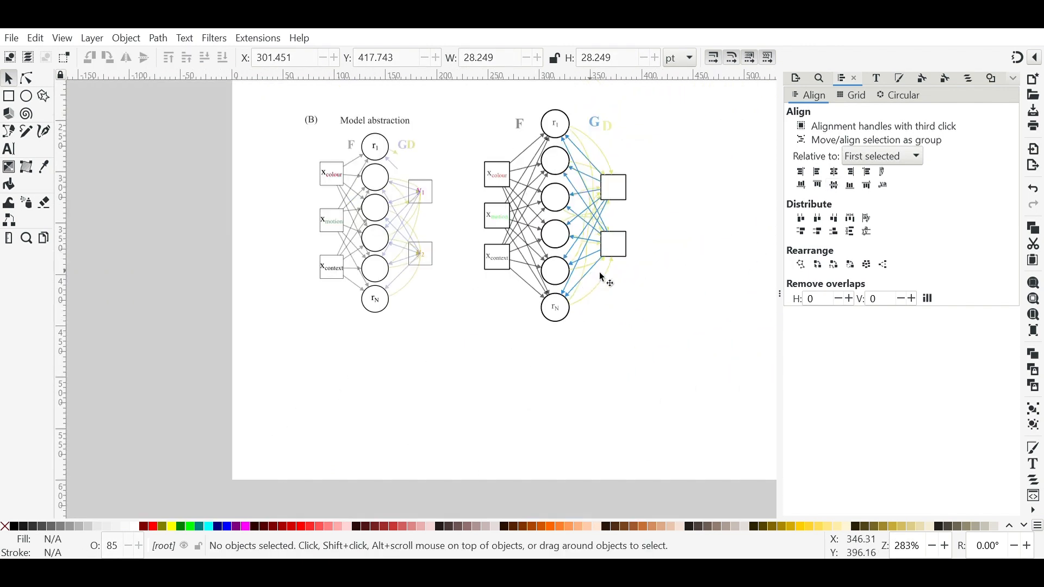
scroll(664, 281, "left", 2)
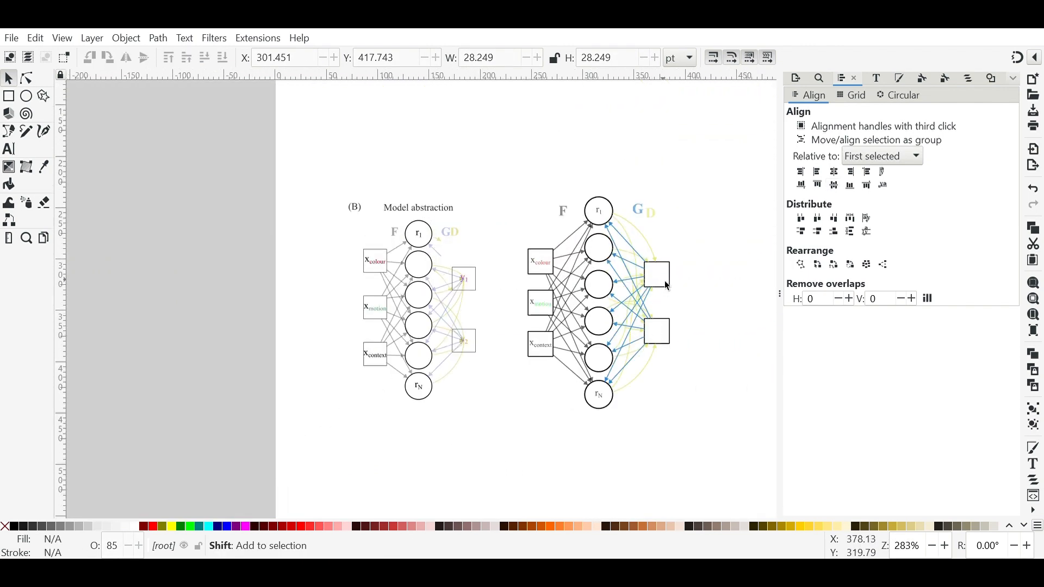
scroll(665, 281, "right", 4)
scroll(626, 281, "up", 3)
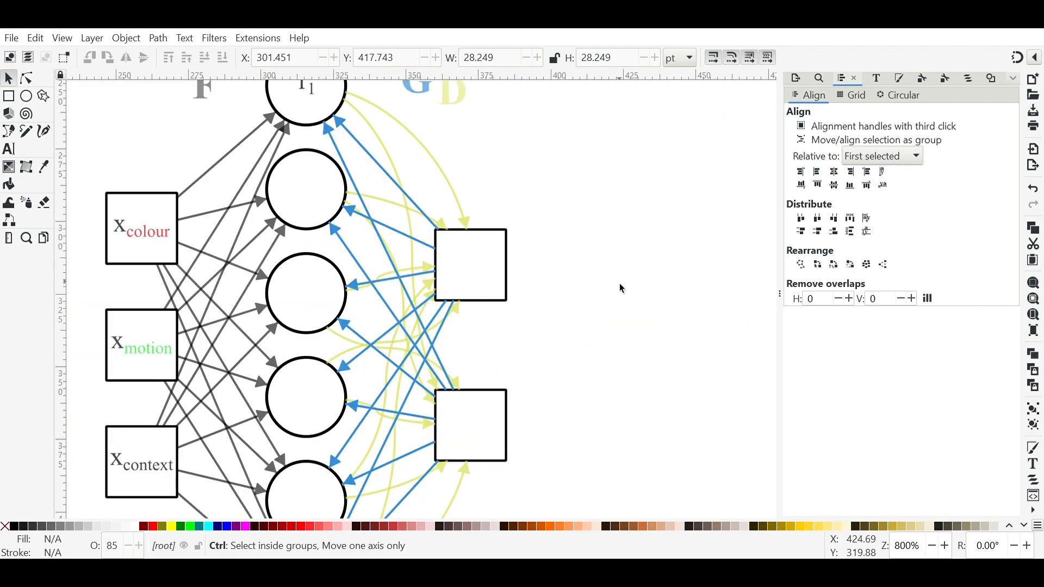
scroll(444, 257, "down", 5)
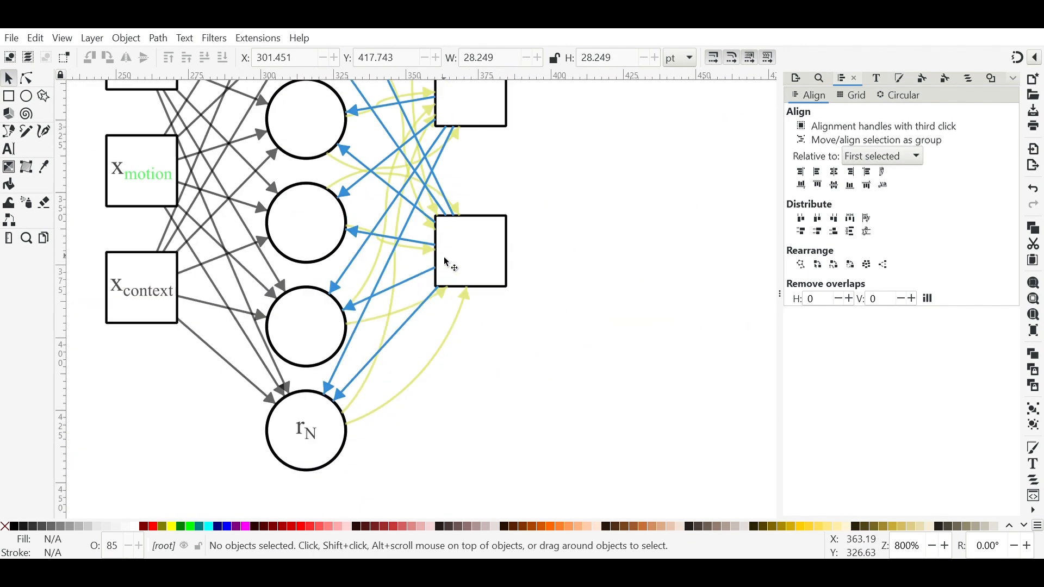
scroll(366, 264, "up", 4)
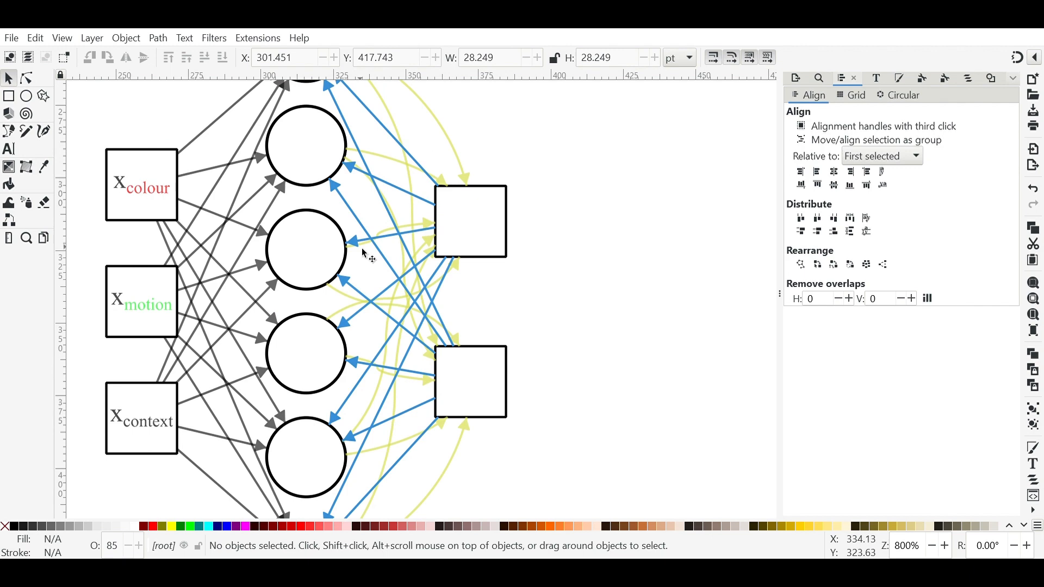
scroll(405, 387, "down", 3)
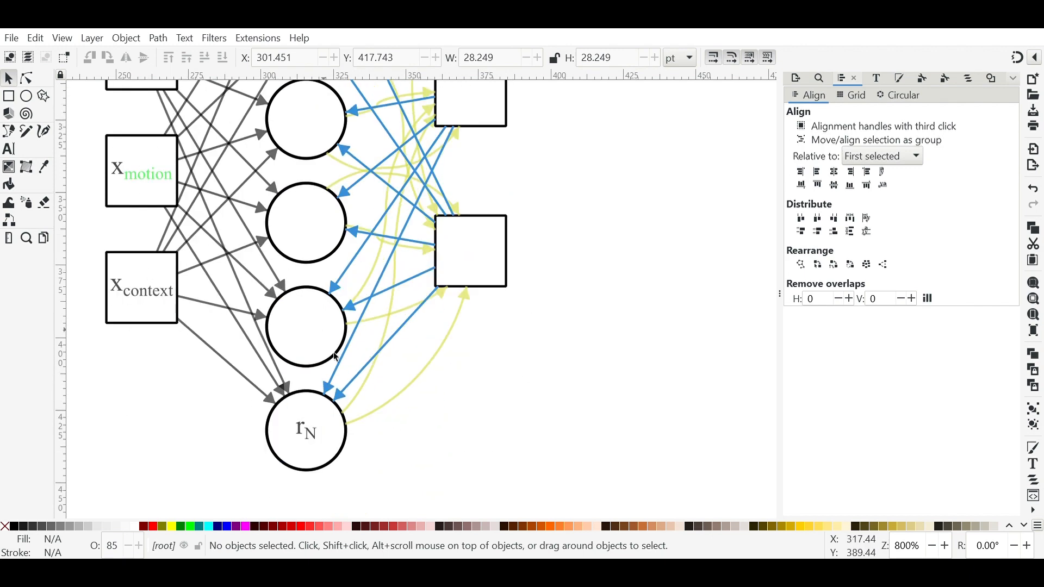
scroll(379, 284, "up", 3)
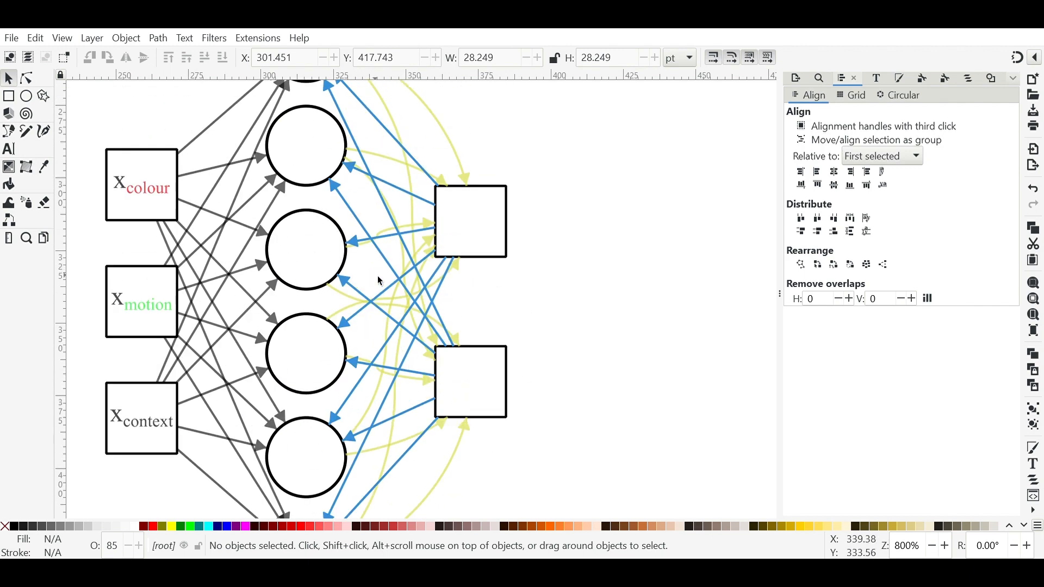
Step: Try to draw a connector starting from the "rN" label inside the bottom circle
scroll(380, 280, "down", 2, "ctrl")
scroll(377, 275, "down", 3)
scroll(428, 252, "up", 3, "ctrl")
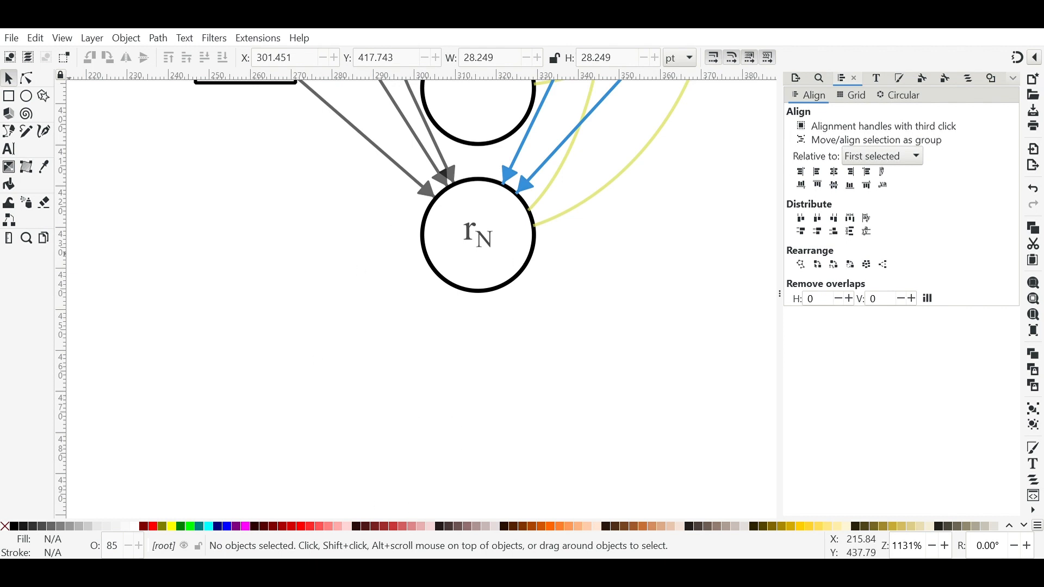
left_click(11, 221)
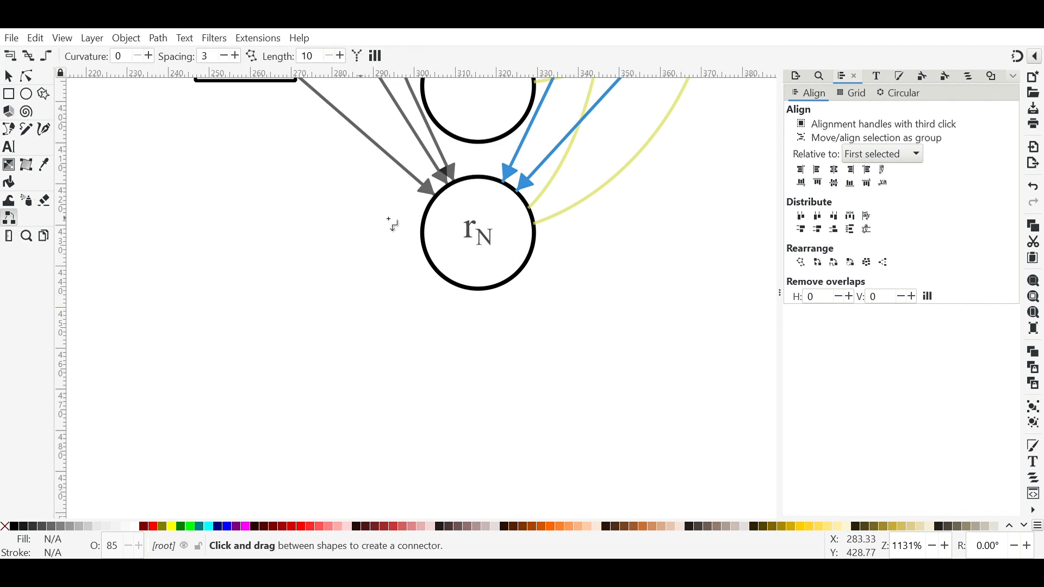
left_click(480, 236)
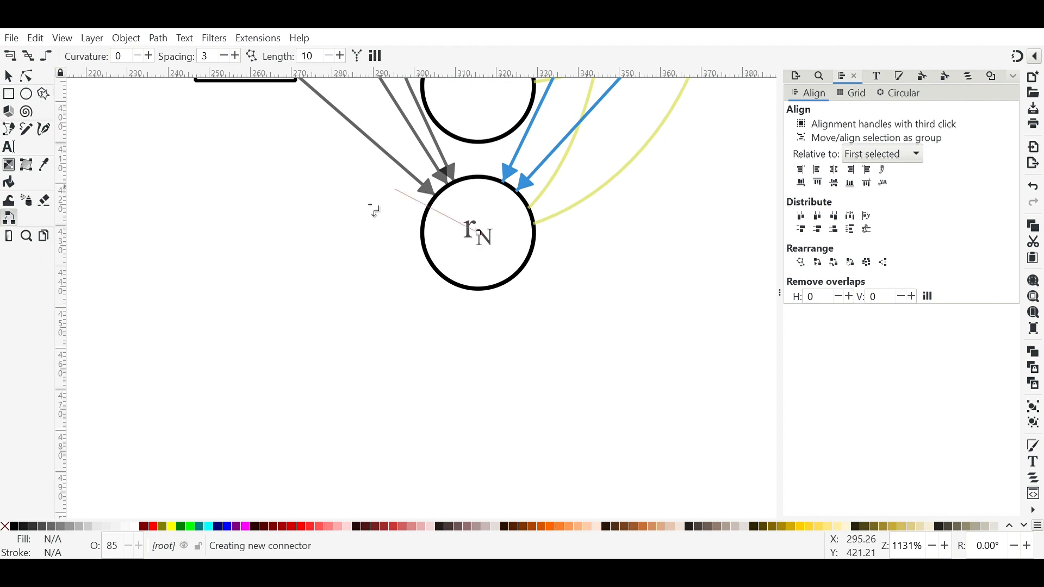
left_click(481, 235)
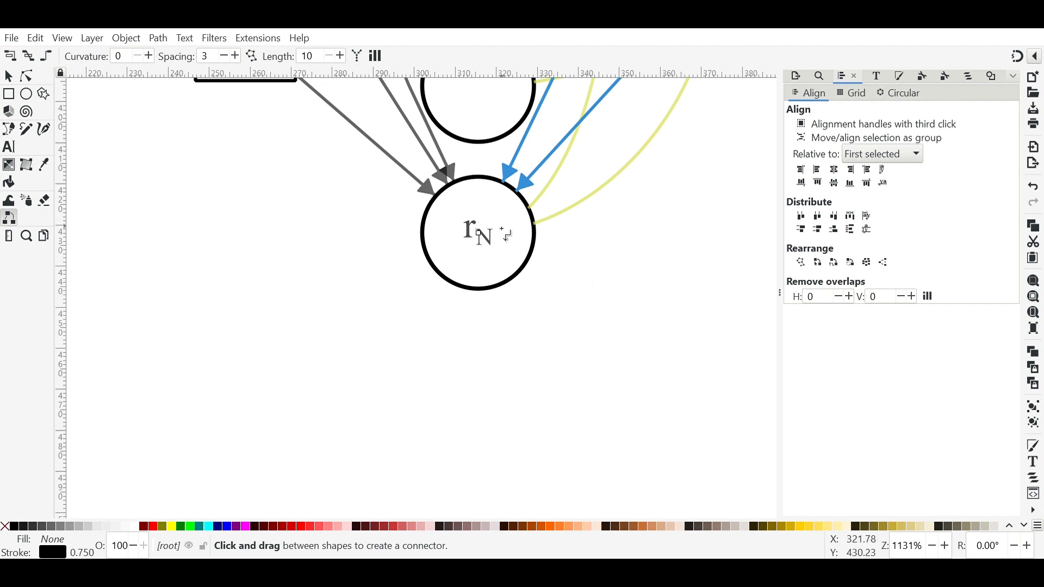
Step: Try drawing a rounded BSpline path with the Pen tool in the empty area beside the "rN" circle
left_click(9, 77)
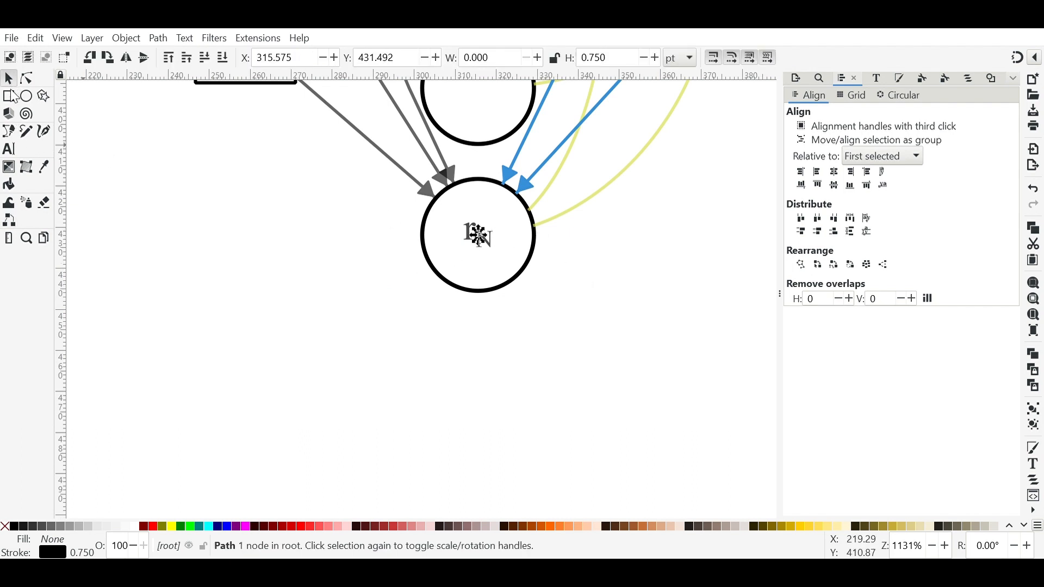
left_click(8, 137)
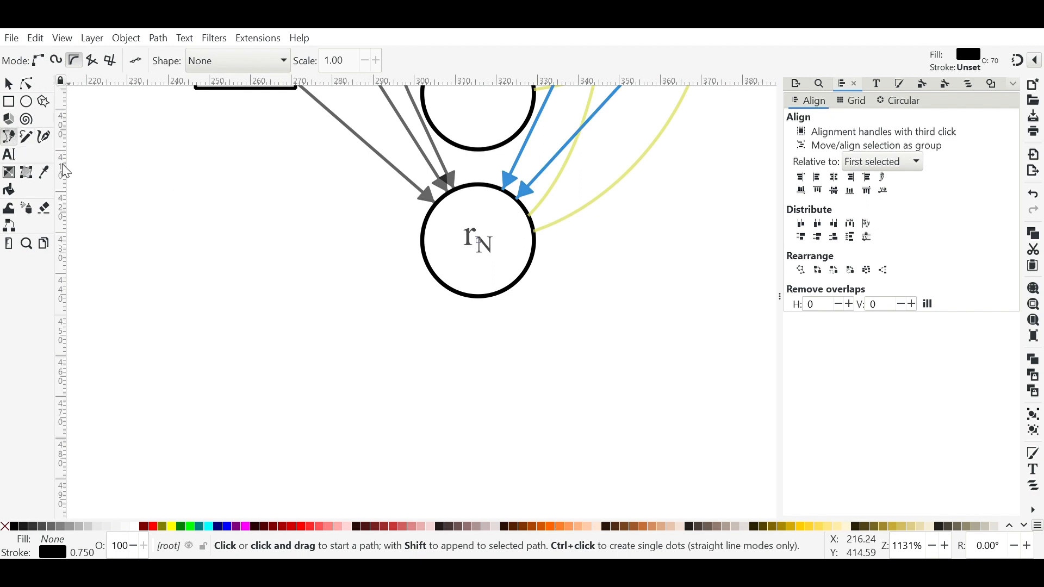
left_click(344, 297)
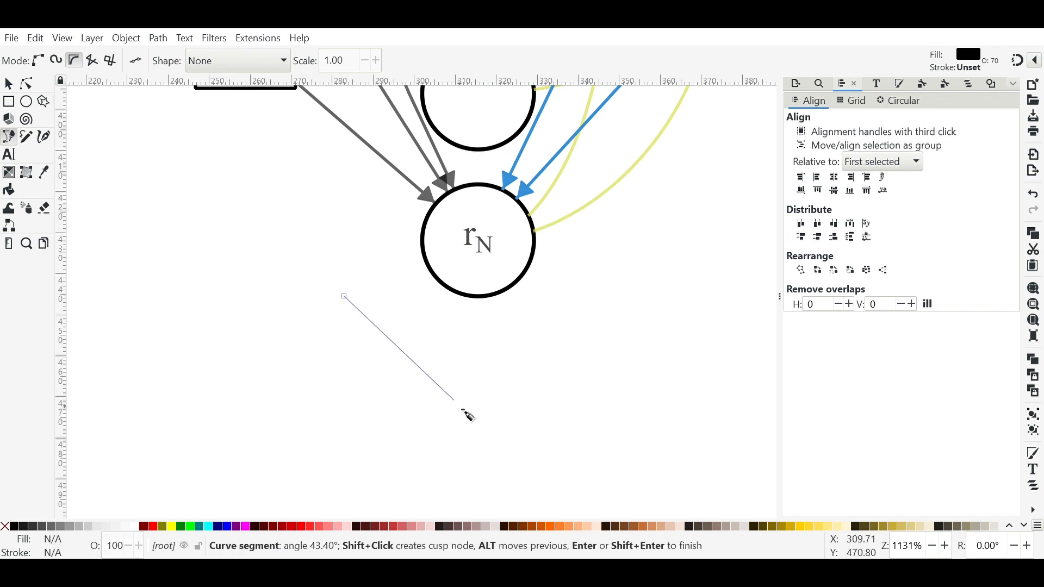
left_click(460, 407)
left_click(350, 462)
left_click(231, 366)
left_click(262, 254)
left_click(355, 247)
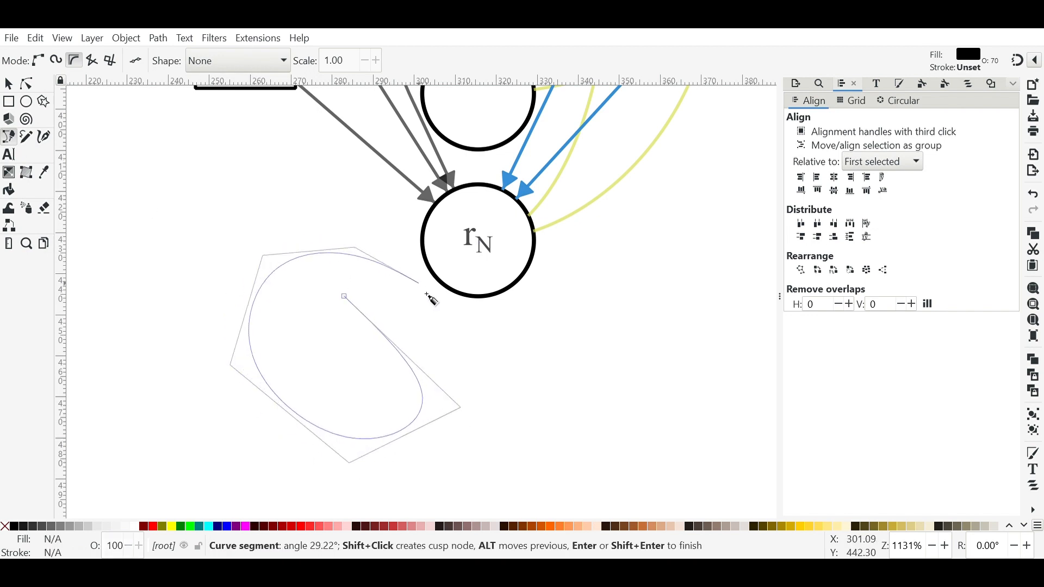
double_click(489, 371)
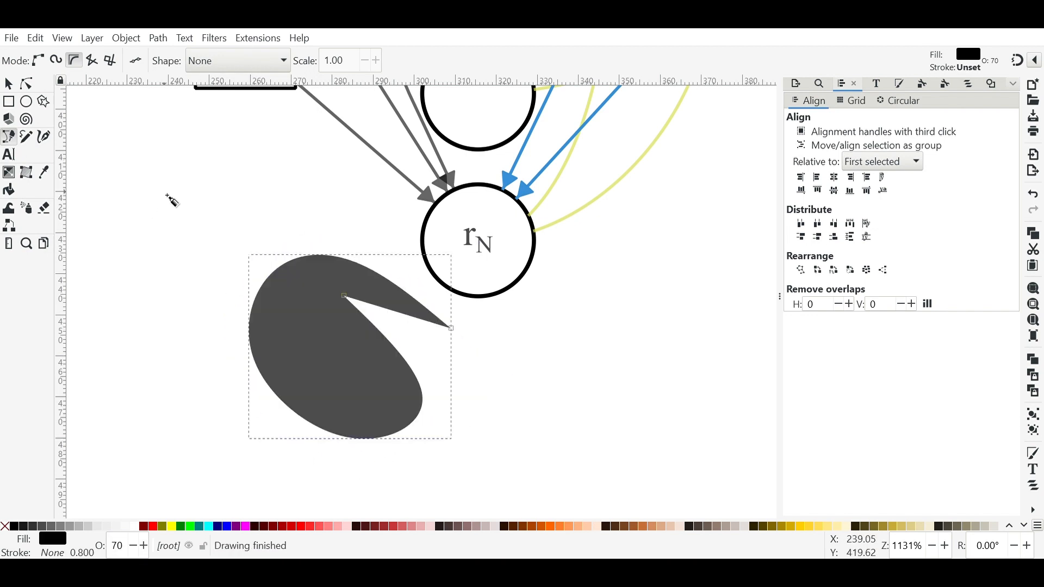
key("ctrl+z")
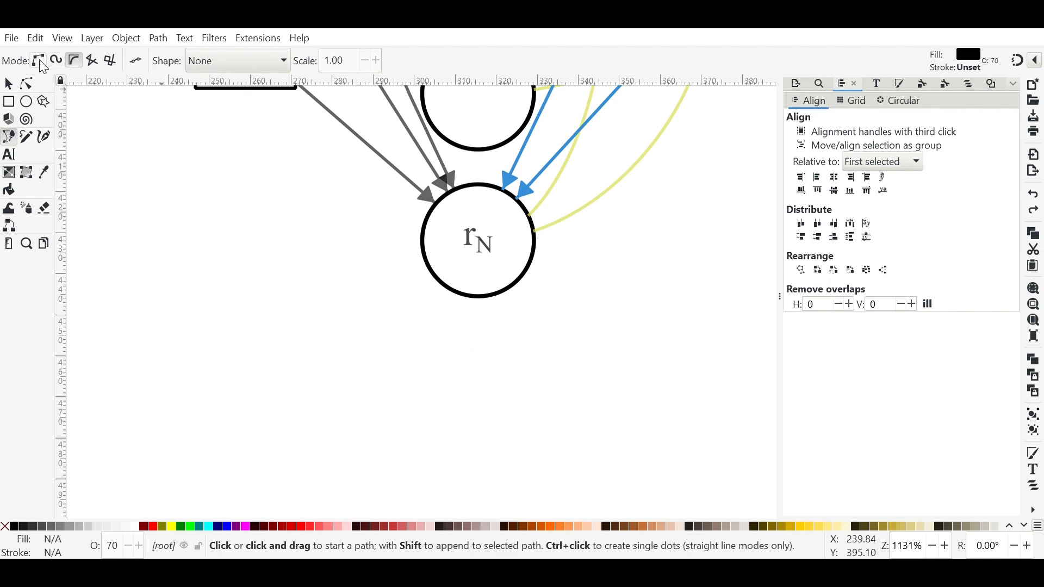
Step: Try a looping Spiro path in the same empty area and undo it
left_click(56, 60)
left_click(171, 178)
left_click(212, 341)
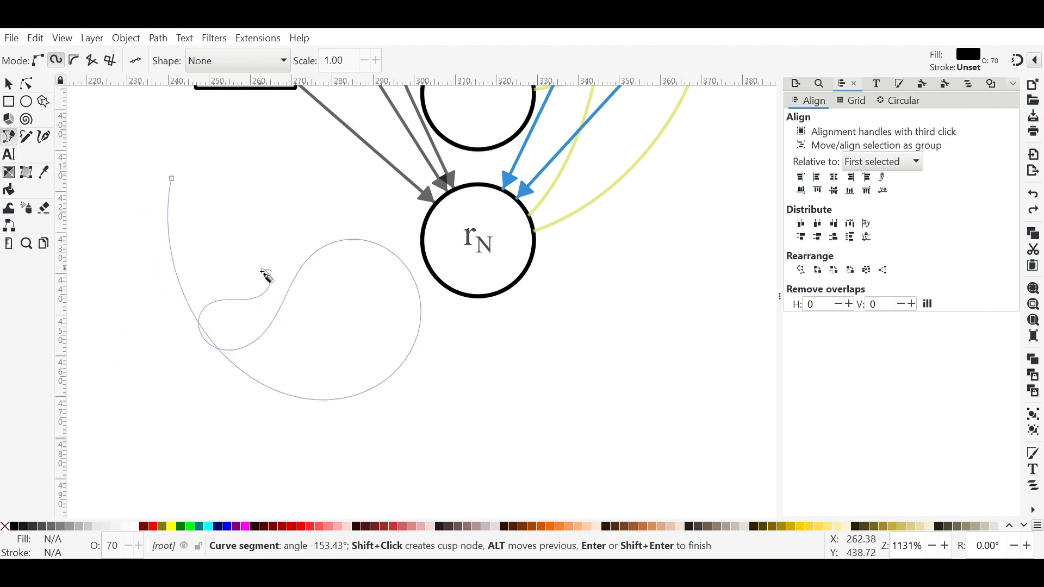
double_click(266, 277)
key("ctrl+z")
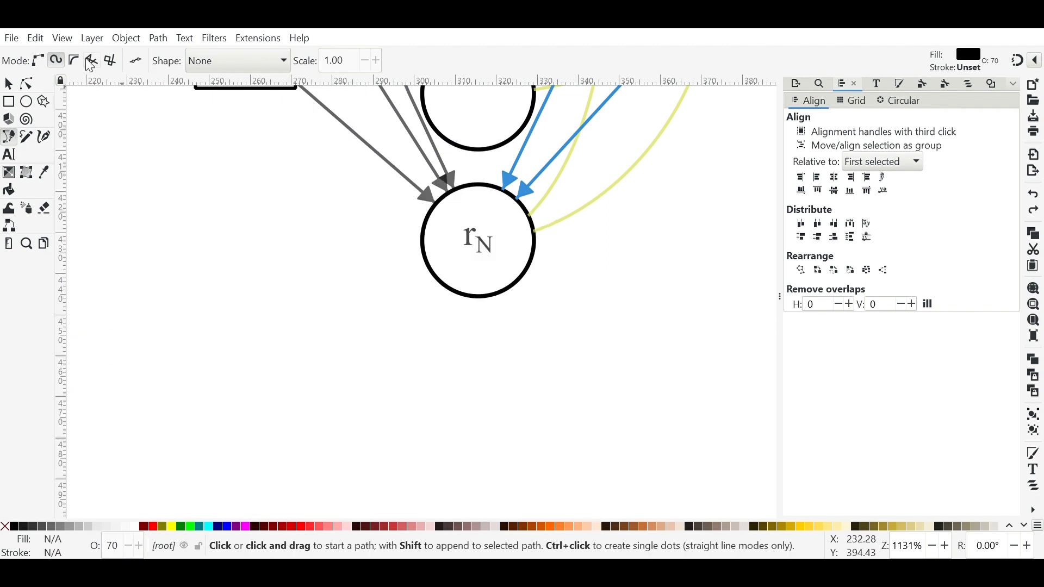
Step: Try a regular Bezier path with smooth curved nodes beside the "rN" circle and undo it
left_click(36, 61)
left_click(161, 235)
left_click_drag(180, 168, 220, 166)
left_click_drag(281, 185, 298, 208)
left_click_drag(328, 267, 333, 303)
left_click_drag(243, 356, 152, 292)
left_click_drag(141, 221, 175, 197)
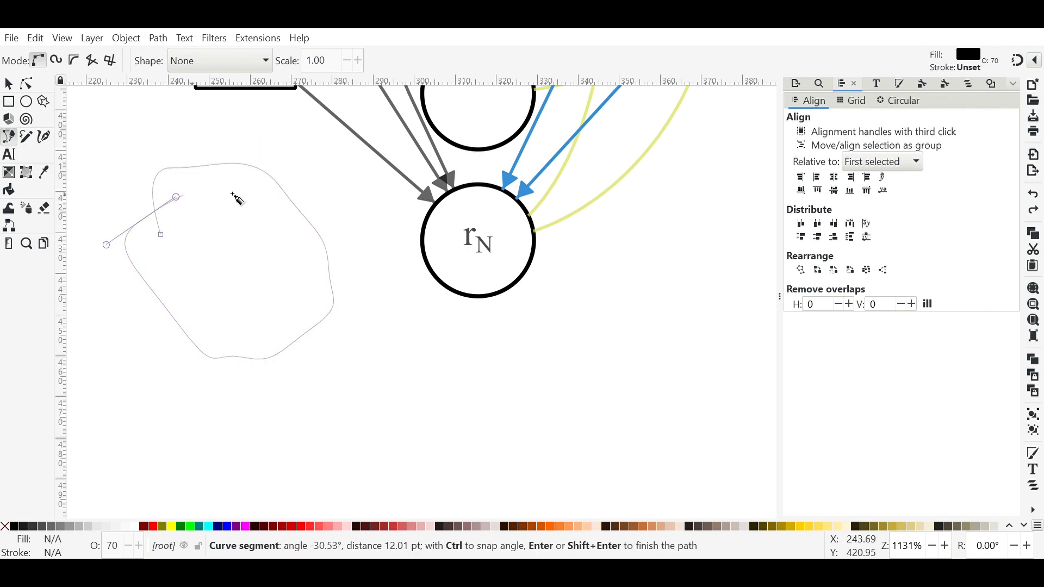
key("Return")
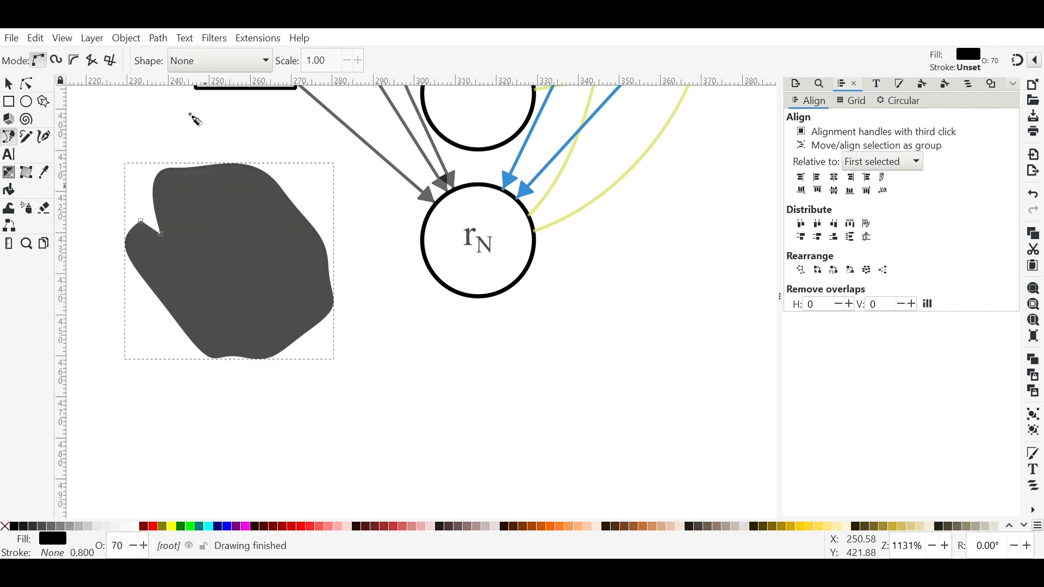
key("ctrl+z")
Step: Try another BSpline path around the empty area, finish it and undo it
left_click(75, 61)
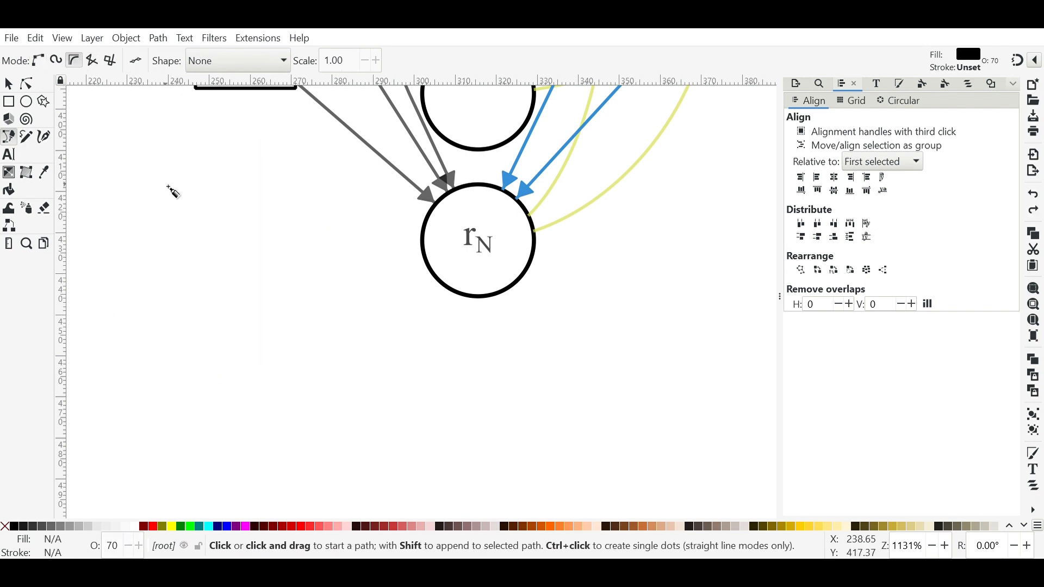
left_click(159, 189)
left_click(231, 326)
left_click(371, 283)
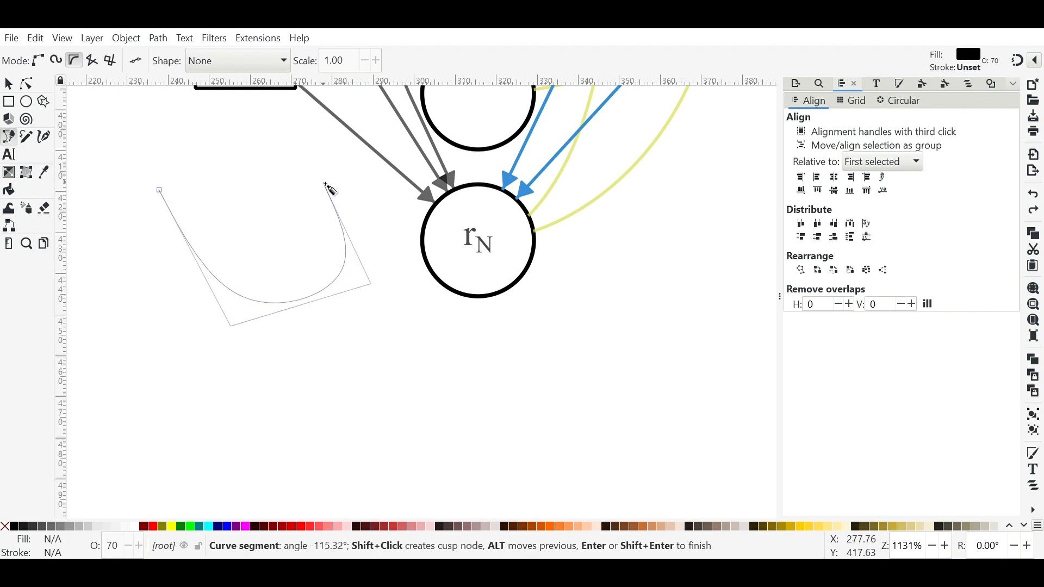
left_click(325, 182)
left_click(235, 138)
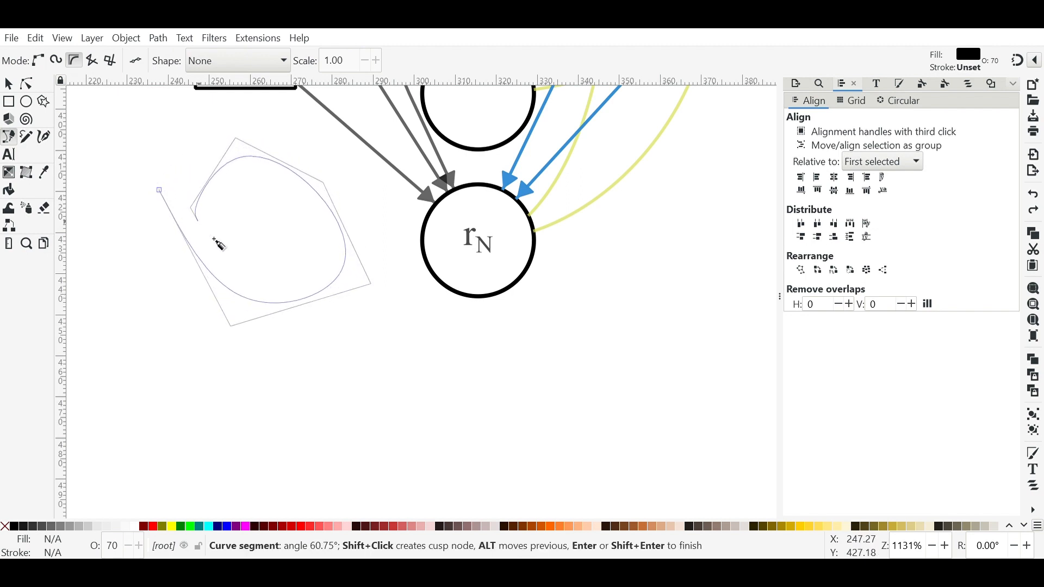
key("Return")
key("ctrl+z")
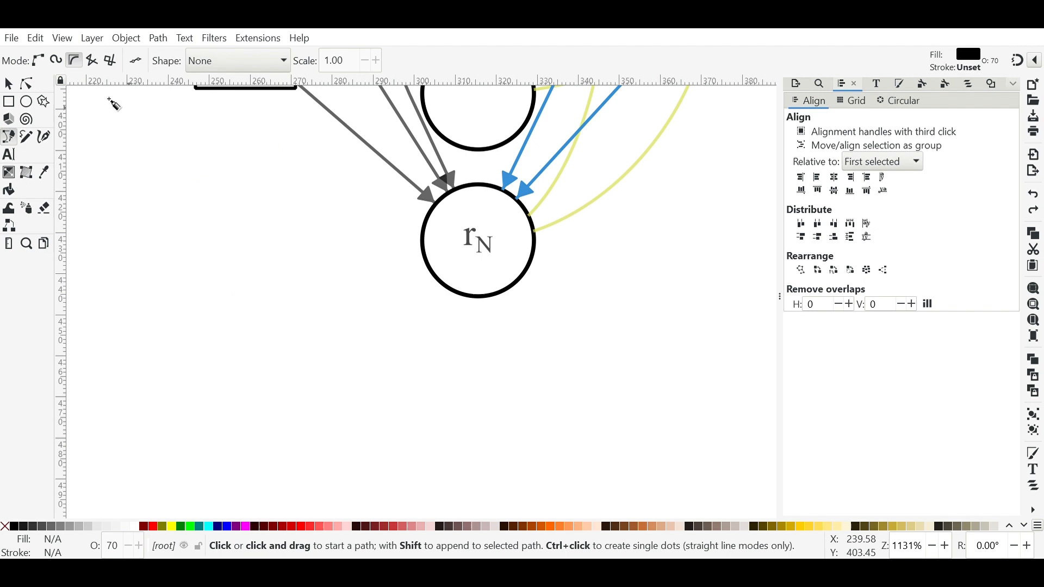
Step: Try a path made only of straight line segments beside the "rN" circle and undo it
left_click(91, 60)
left_click(202, 281)
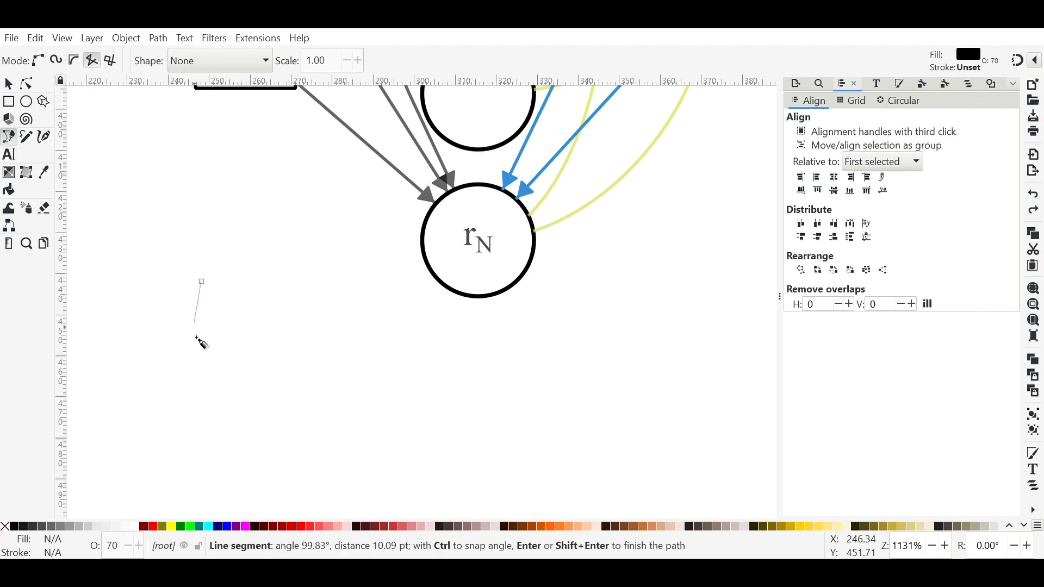
left_click(200, 373)
left_click(374, 341)
left_click(288, 161)
key("Return")
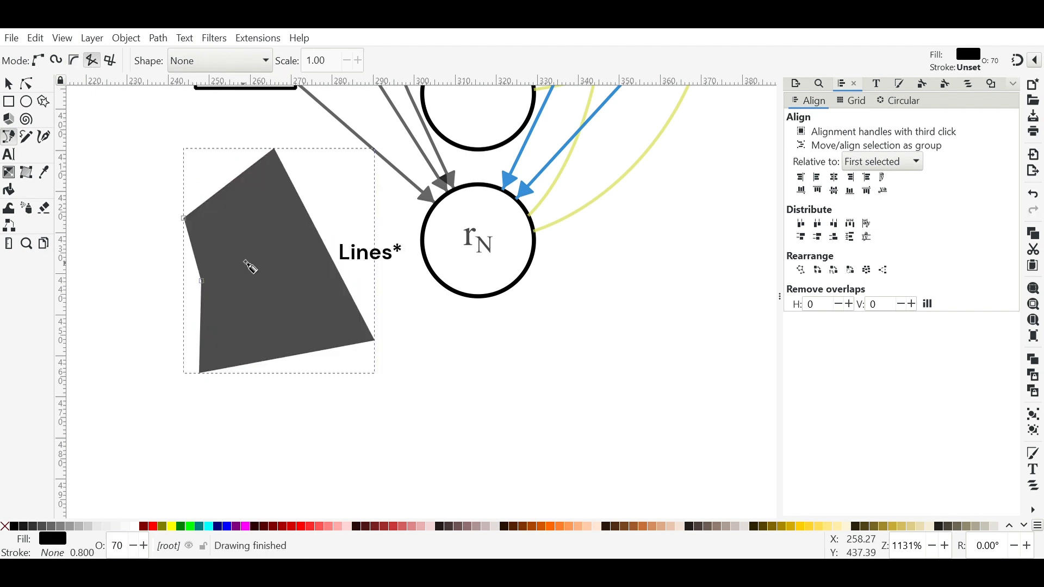
key("ctrl+z")
Step: Try a path of paraxial, right-angled line segments beside the "rN" circle and undo it
left_click(111, 61)
left_click(166, 253)
left_click(156, 352)
left_click(297, 365)
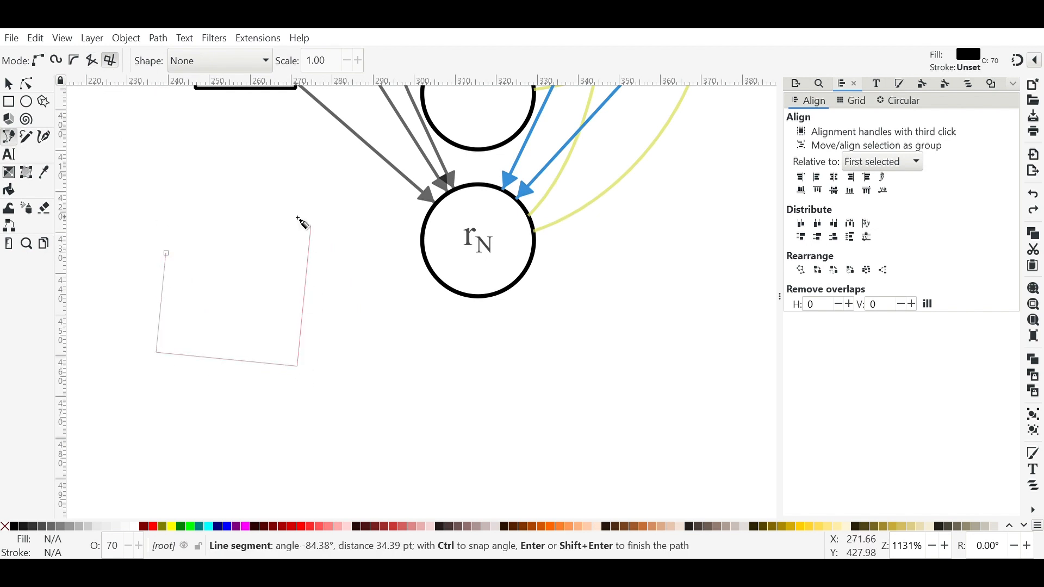
left_click(304, 216)
left_click(183, 205)
left_click(228, 368)
left_click(331, 378)
left_click(375, 370)
key("Return")
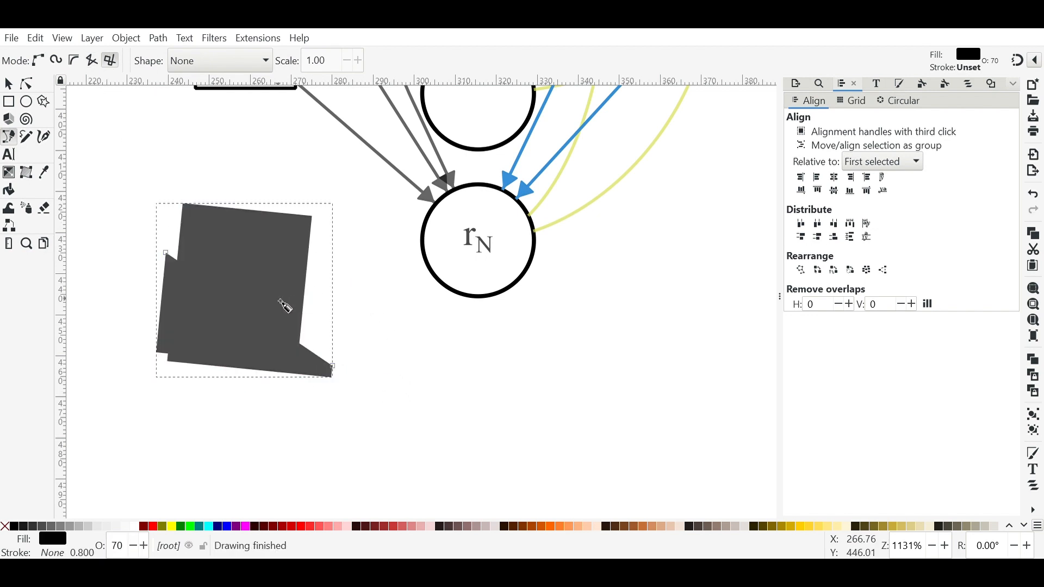
key("ctrl+z")
Step: Draw an open, unfilled Spiro arc about 29 pt wide directly beneath the "rN" circle
left_click(79, 60)
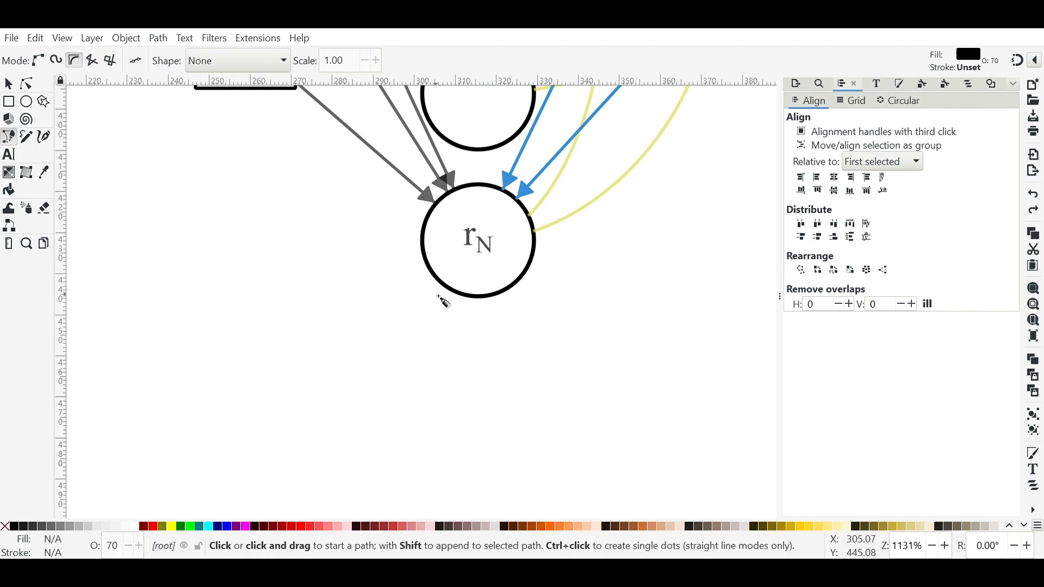
left_click(428, 293)
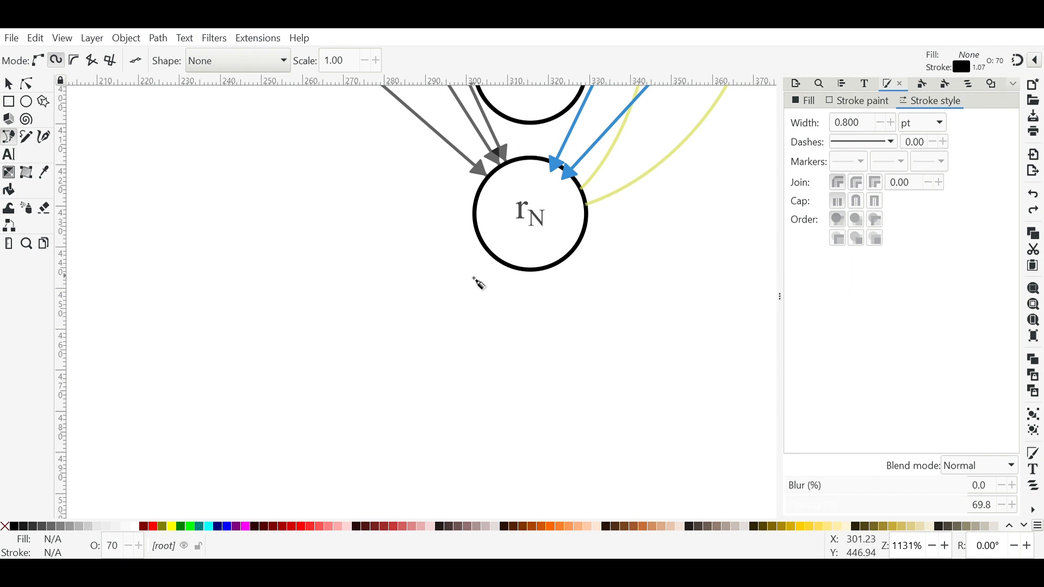
left_click(472, 276)
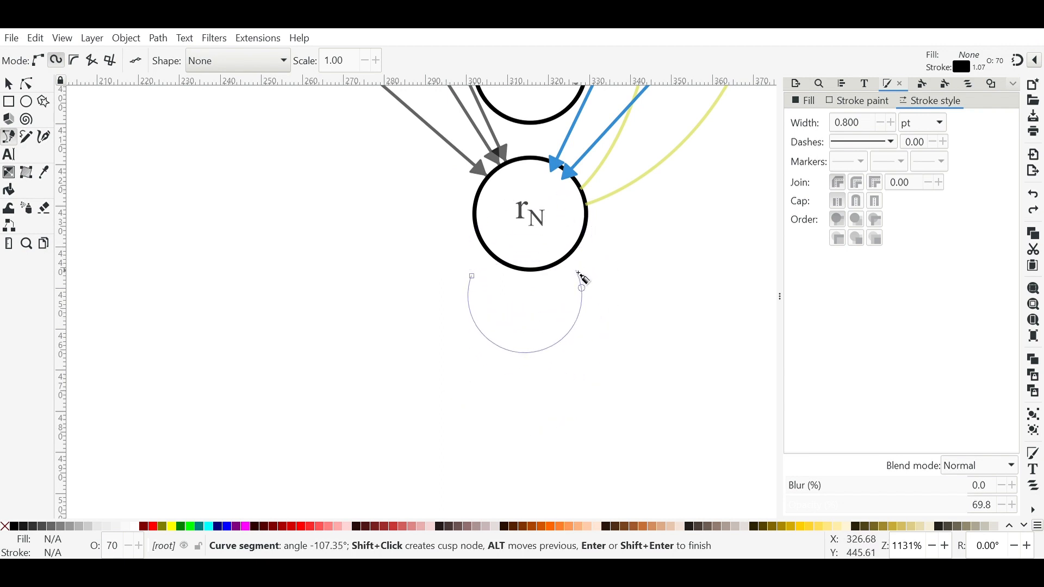
double_click(583, 279)
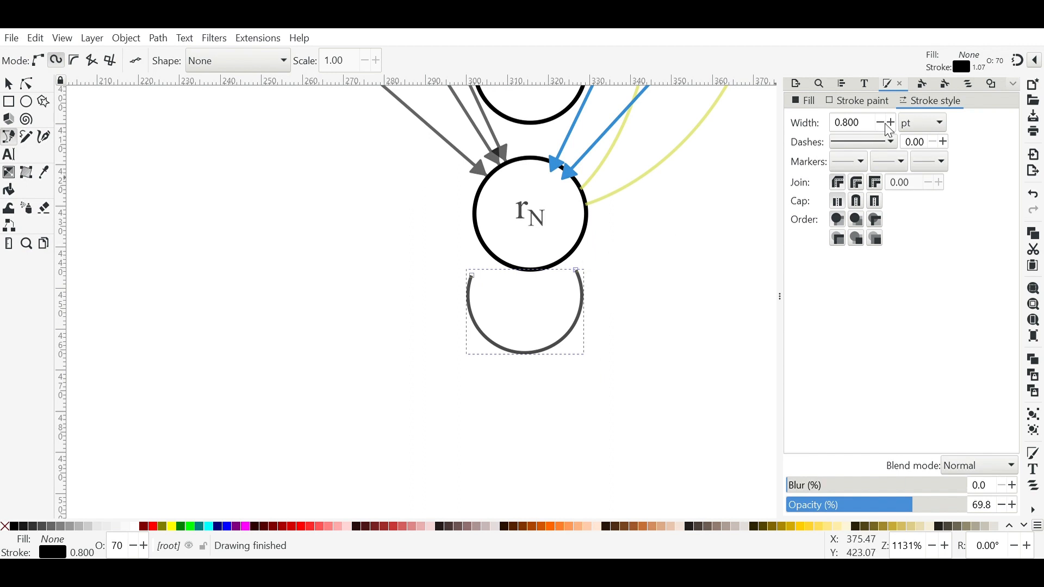
Step: Add a solid triangle end marker to the arc beneath the "rN" circle
left_click(931, 162)
left_click(866, 191)
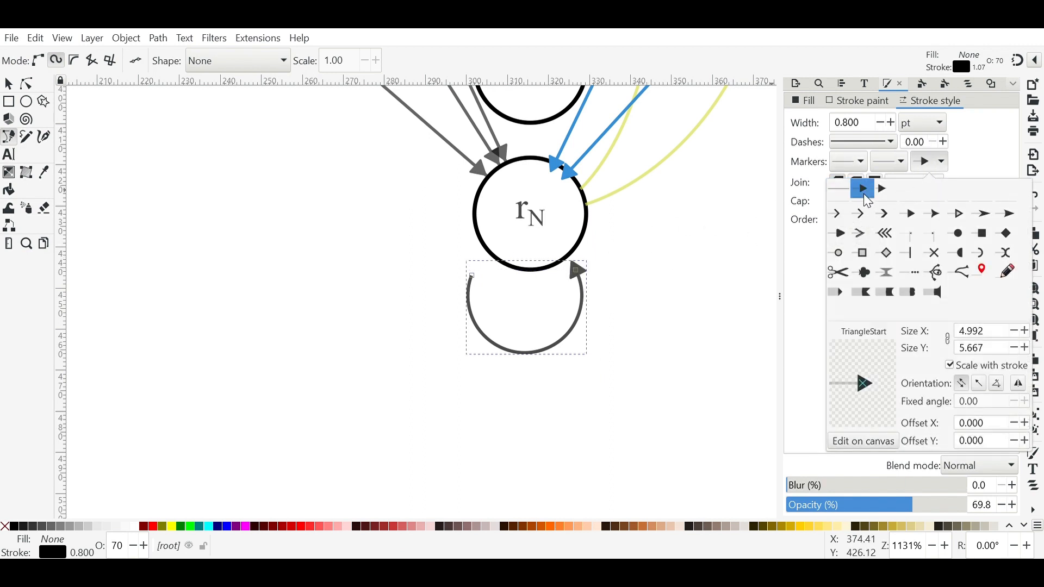
left_click(670, 306)
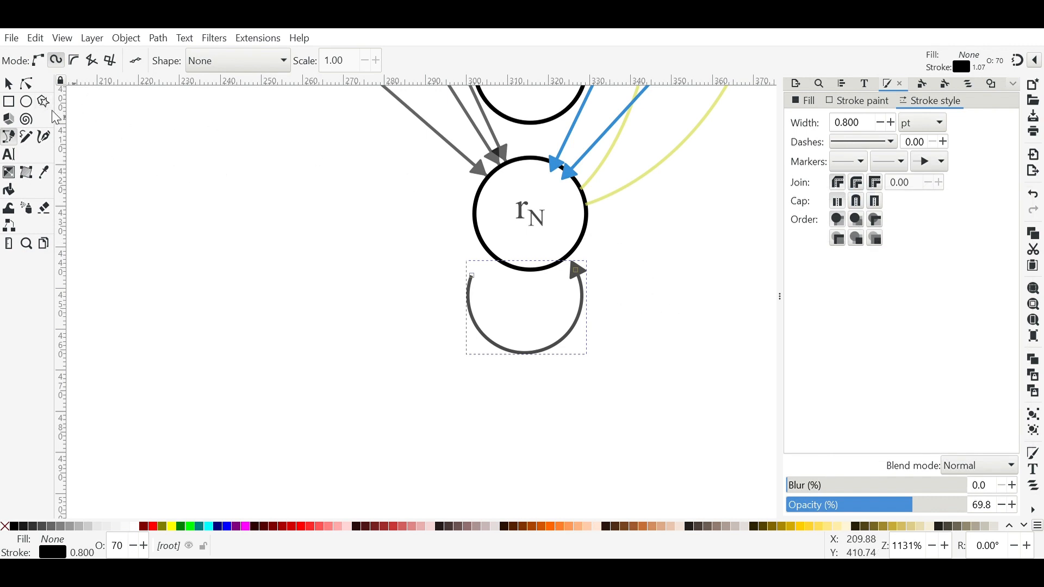
Step: Move the start node of the looping arrow onto the lower-left edge of the "rN" circle
left_click(9, 83)
left_click(497, 308)
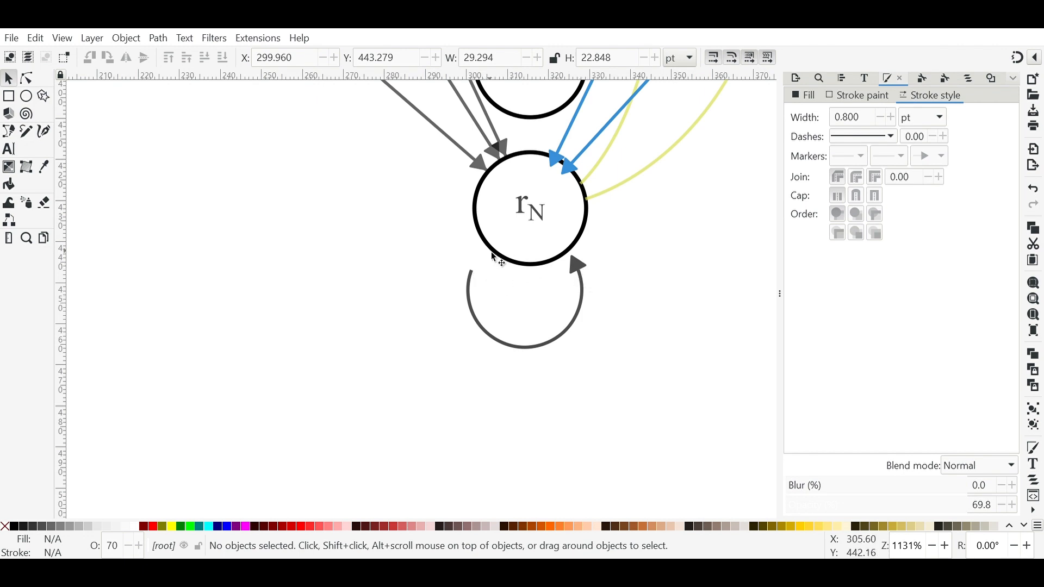
left_click(477, 289)
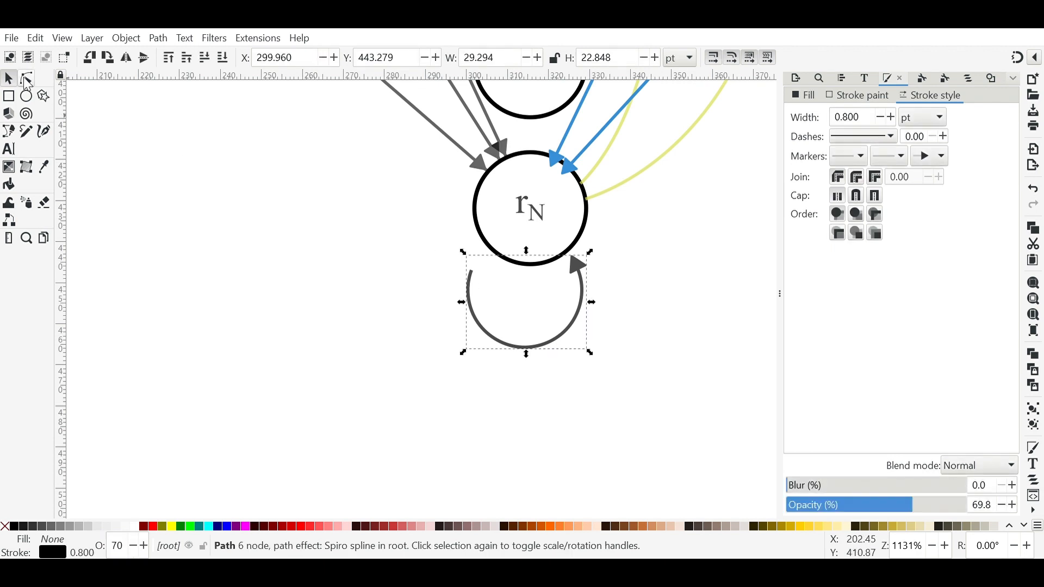
left_click(25, 81)
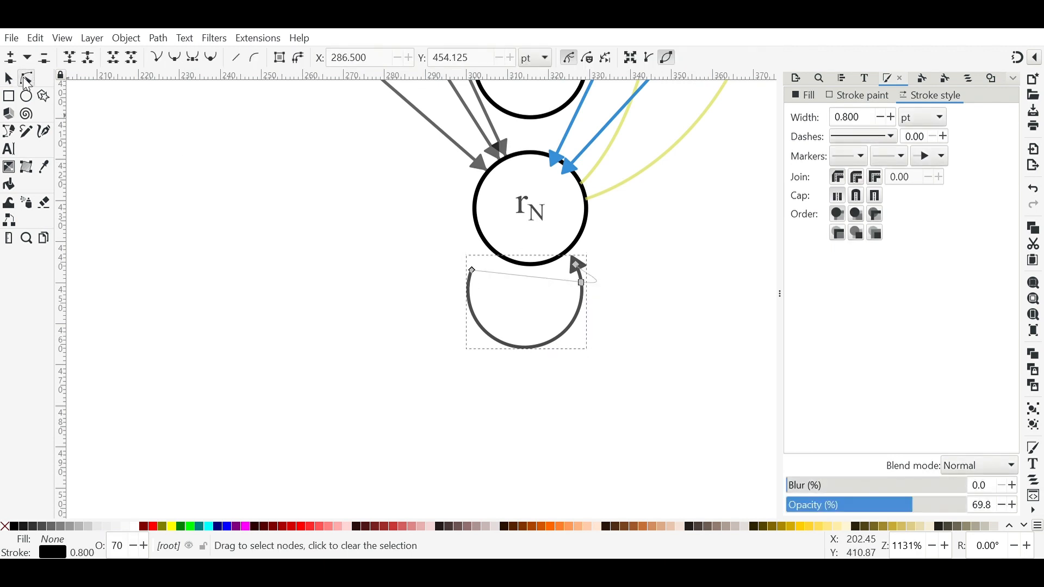
left_click_drag(479, 278, 499, 259)
left_click_drag(499, 252, 498, 254)
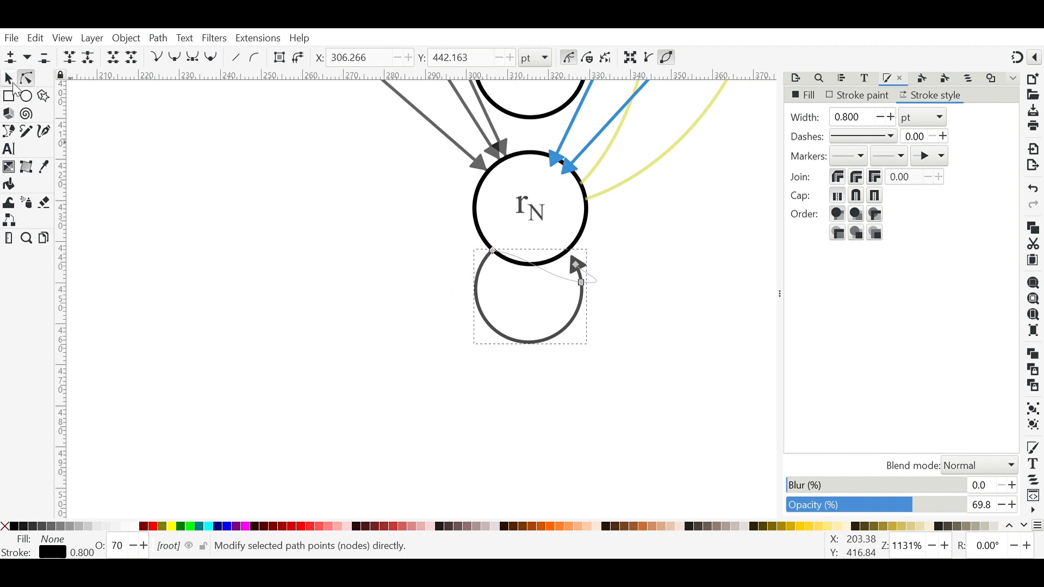
Step: Reshape the self-loop arrow beneath the "rN" circle into a flatter oval by editing its nodes, and deselect it
left_click(9, 79)
left_click(425, 280)
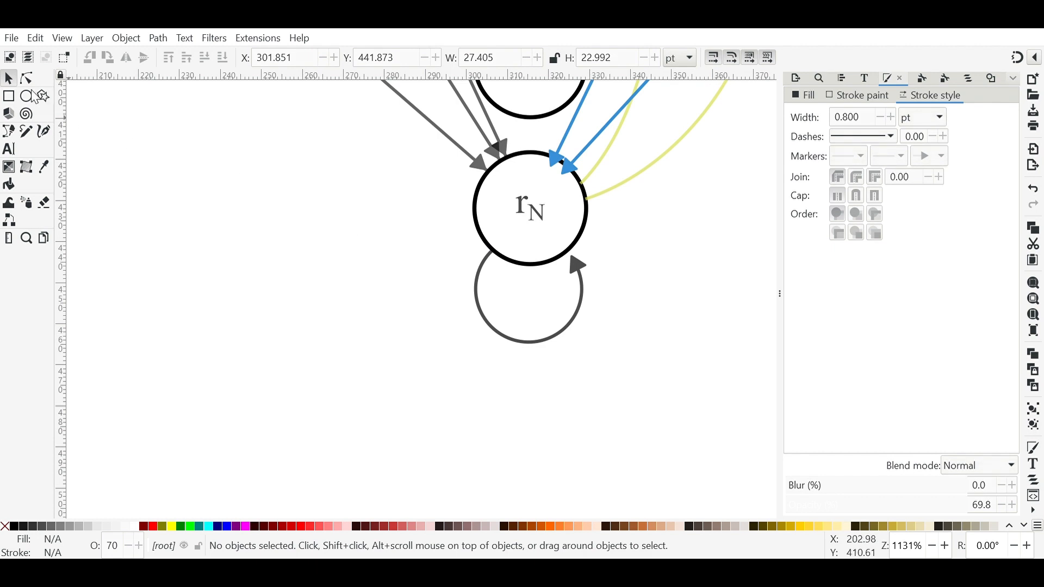
left_click(480, 284)
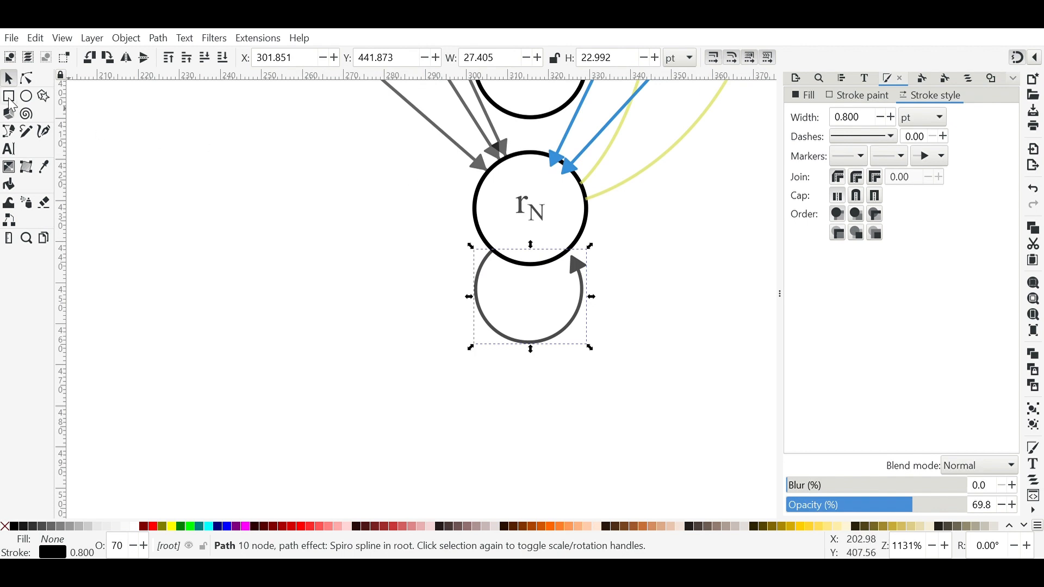
left_click(27, 80)
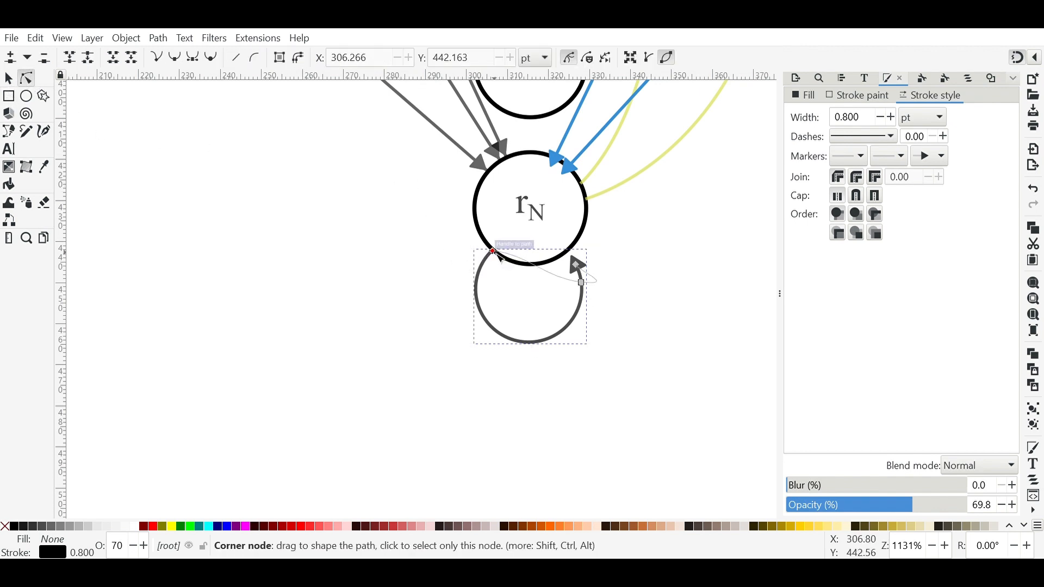
mouse_move(498, 255)
left_mouse_down()
mouse_move(477, 264)
mouse_move(481, 247)
mouse_move(499, 258)
left_mouse_up()
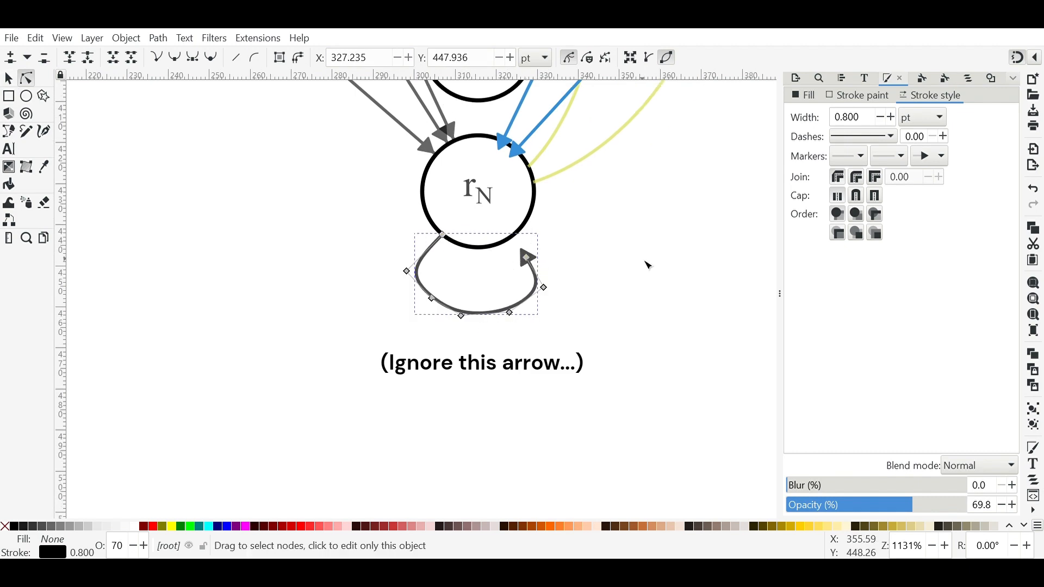
scroll(664, 275, "down", 2, "ctrl")
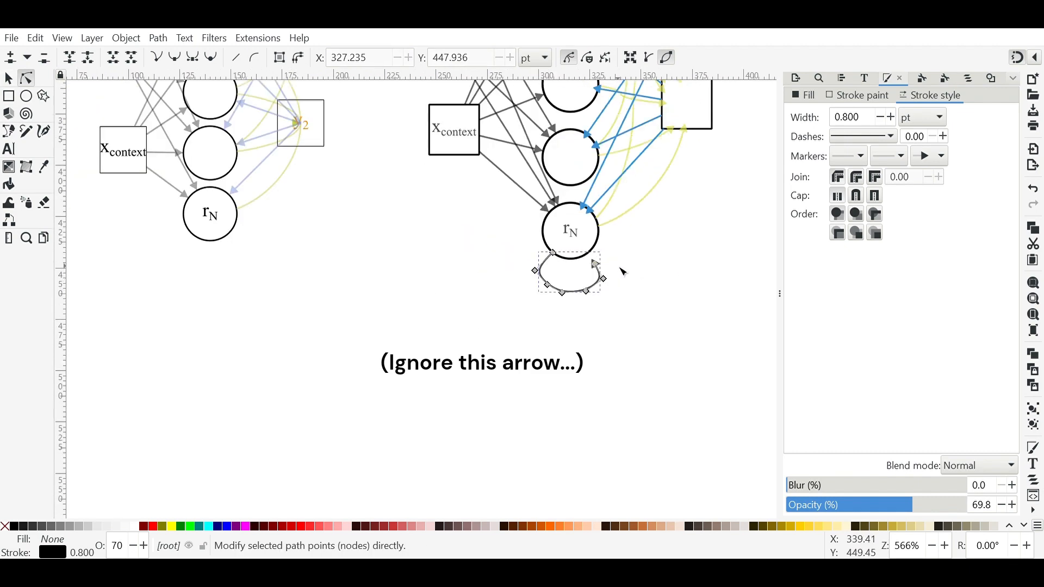
scroll(624, 272, "down", 2)
left_click(713, 308)
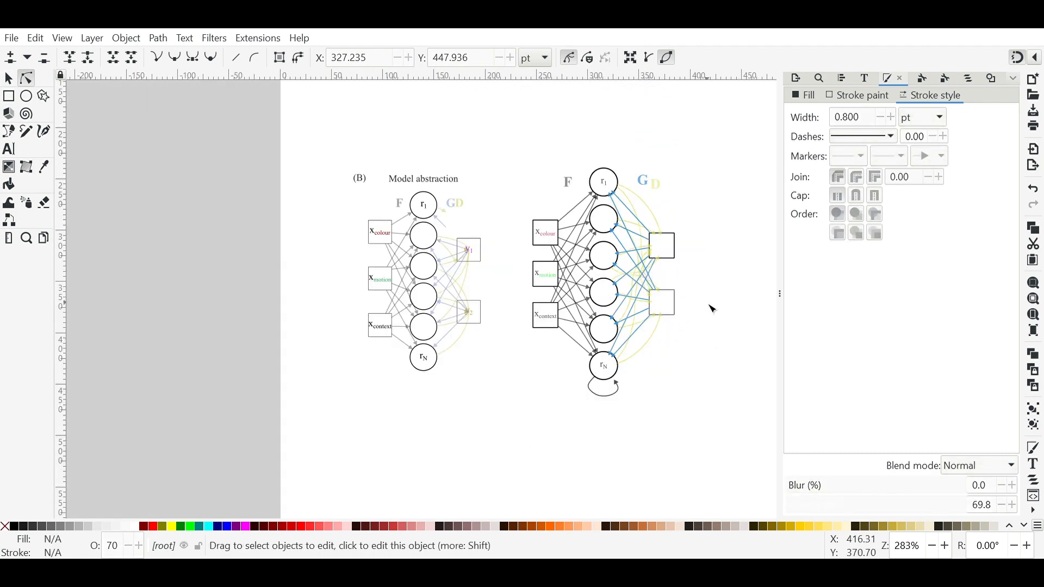